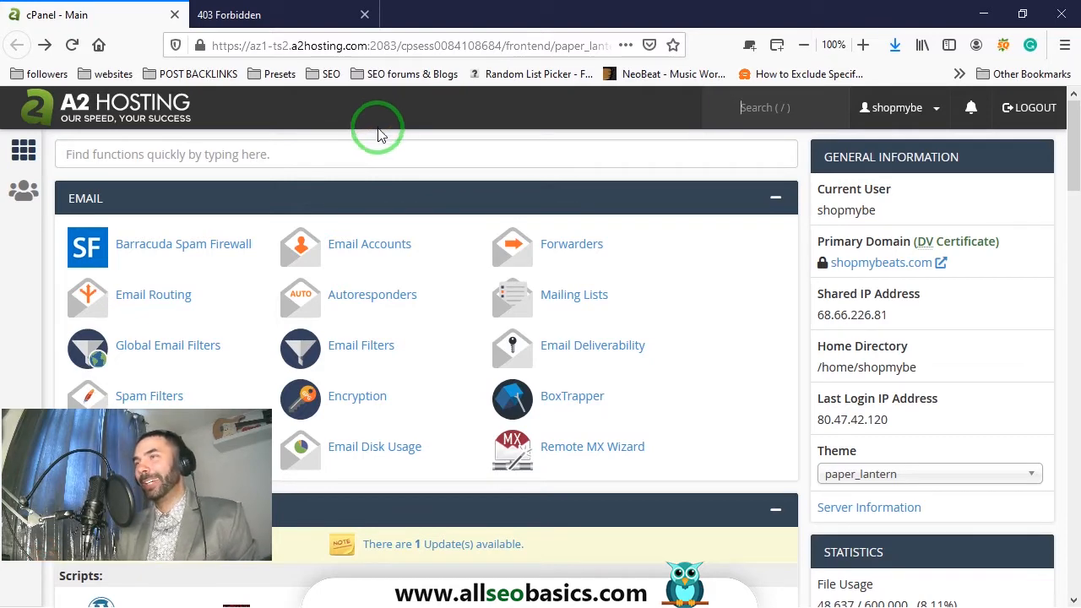
# Scroll the cPanel main page down to the Softaculous Apps Installer scripts
pyautogui.scroll(-3, 432, 306)
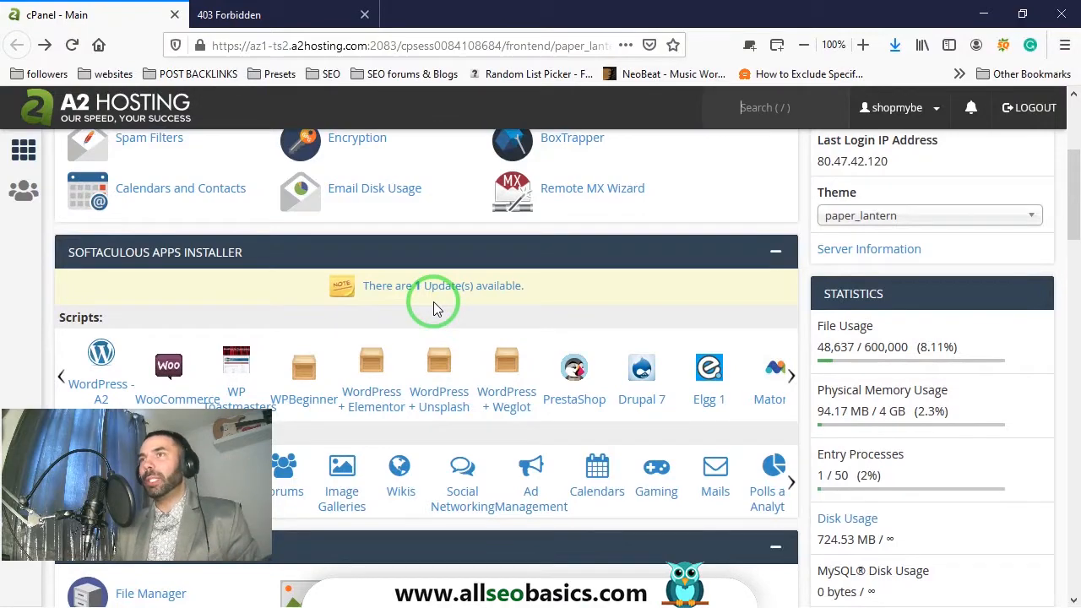
pyautogui.scroll(3, 482, 514)
pyautogui.scroll(-1, 234, 237)
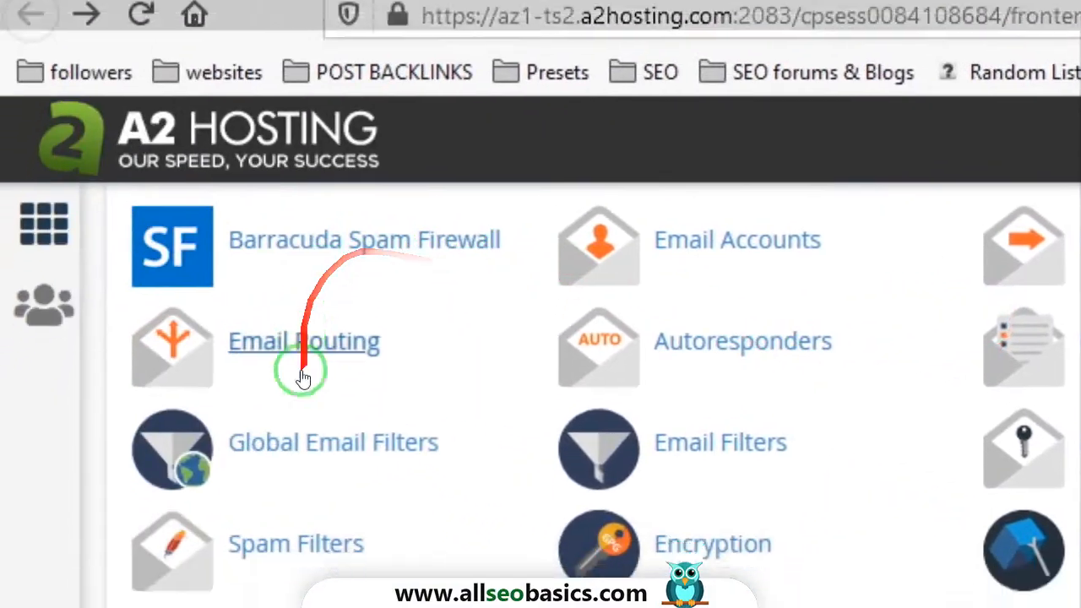
pyautogui.scroll(-5, 566, 342)
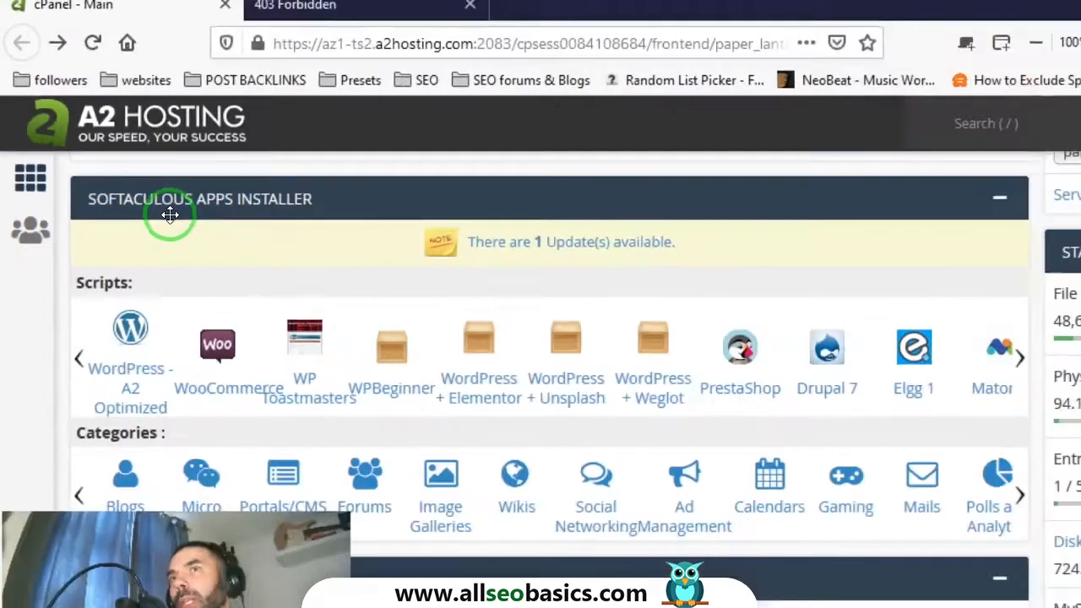
pyautogui.scroll(-3, 253, 377)
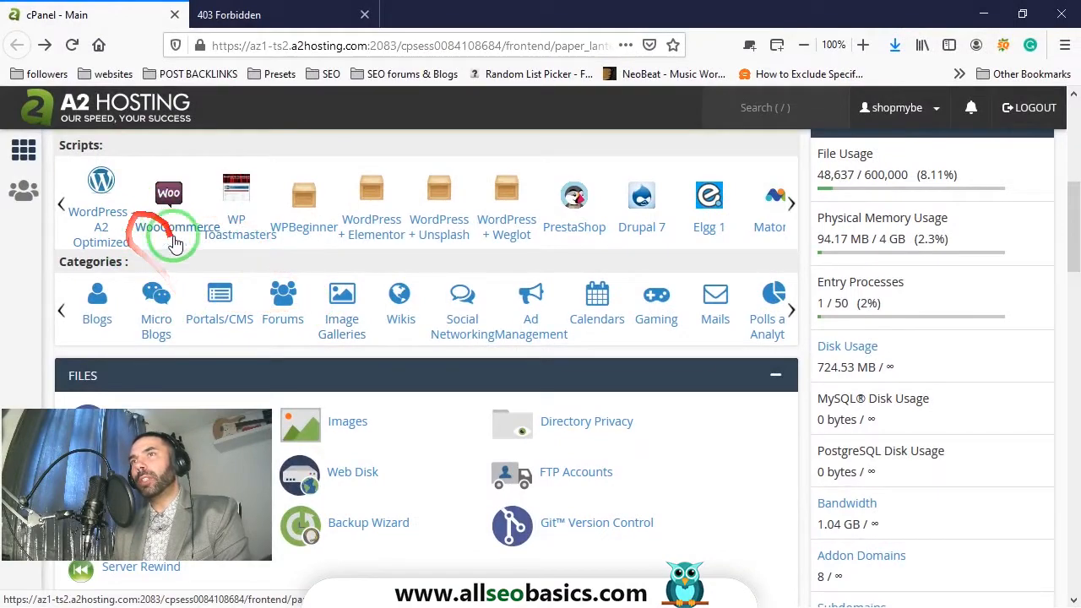
pyautogui.scroll(-1, 273, 304)
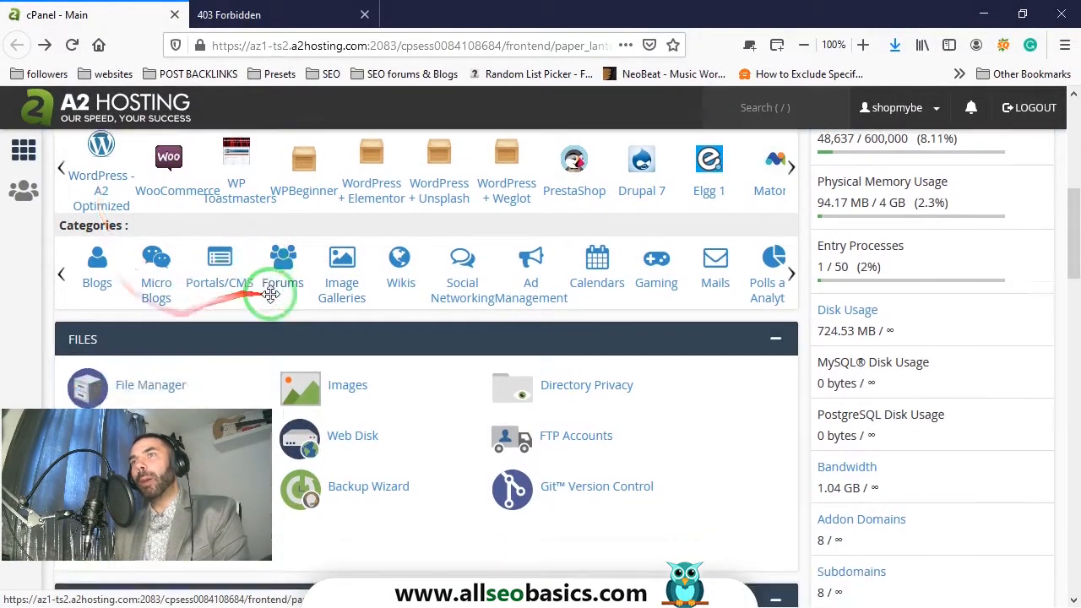
pyautogui.scroll(1, 326, 307)
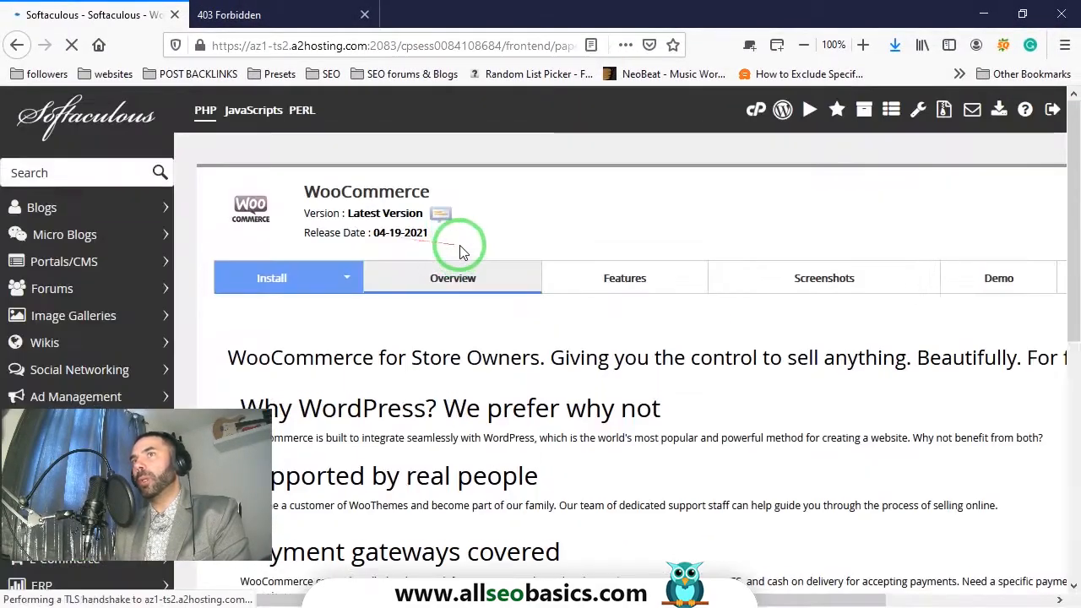
# Expand the Portals/CMS category in the Softaculous sidebar and browse its scripts
pyautogui.scroll(-2, 135, 220)
pyautogui.click(102, 183)
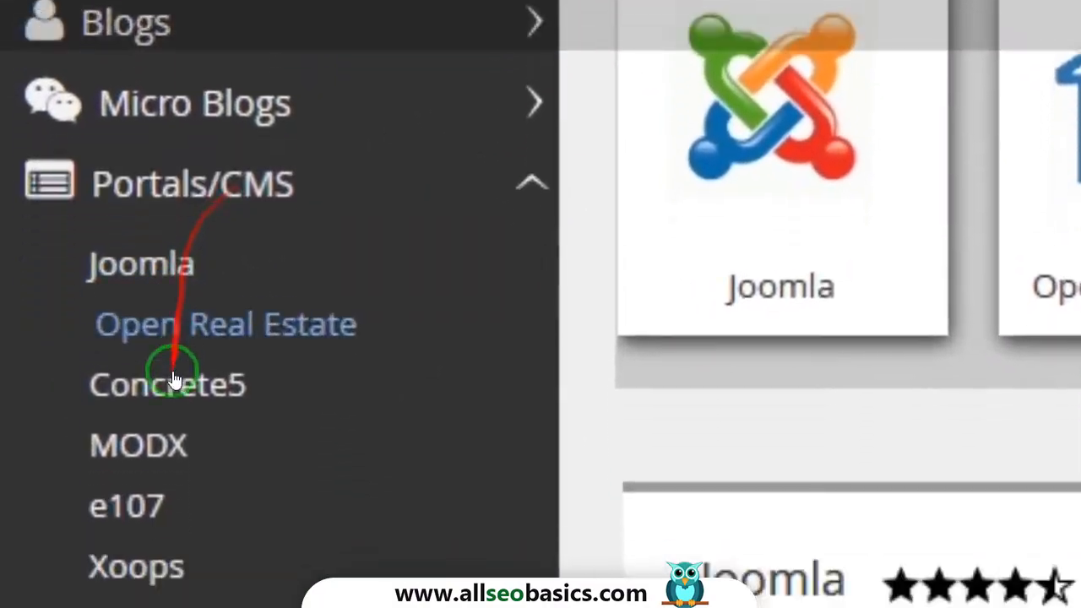
pyautogui.scroll(-10, 173, 309)
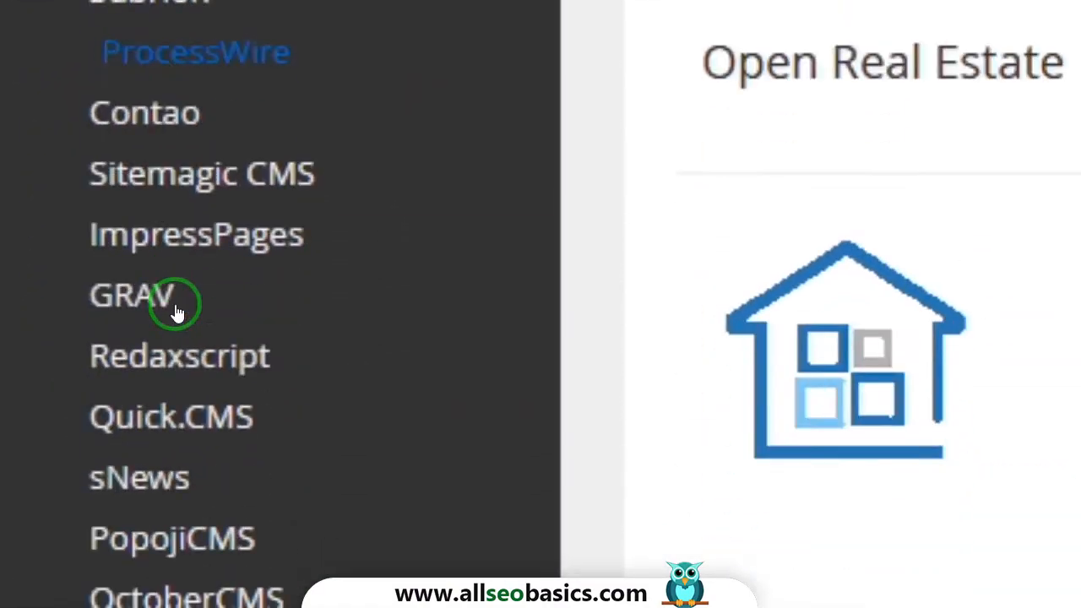
pyautogui.scroll(-10, 175, 310)
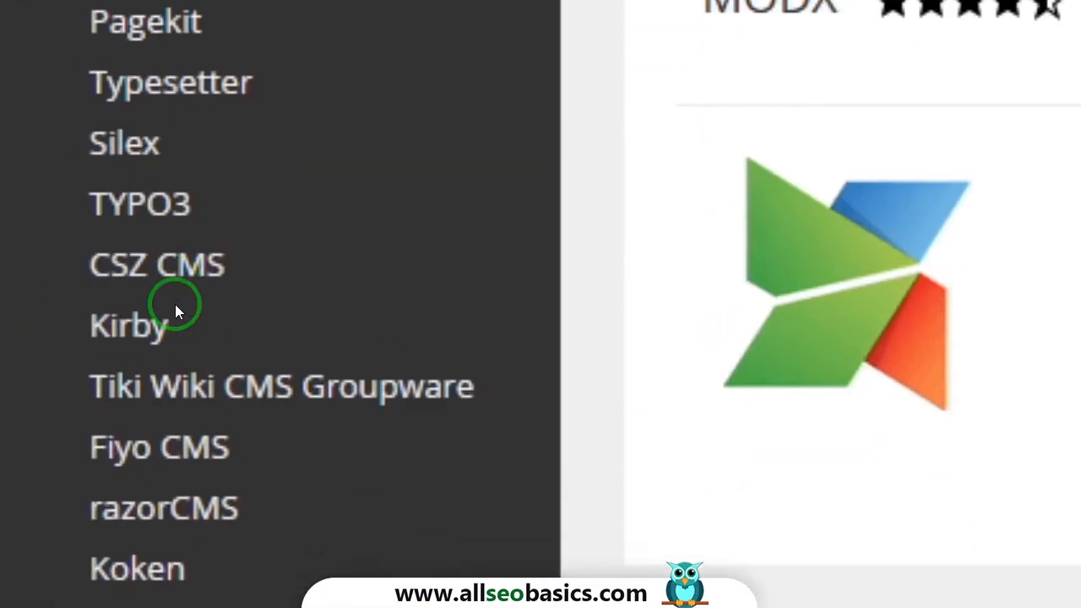
pyautogui.scroll(-12, 175, 309)
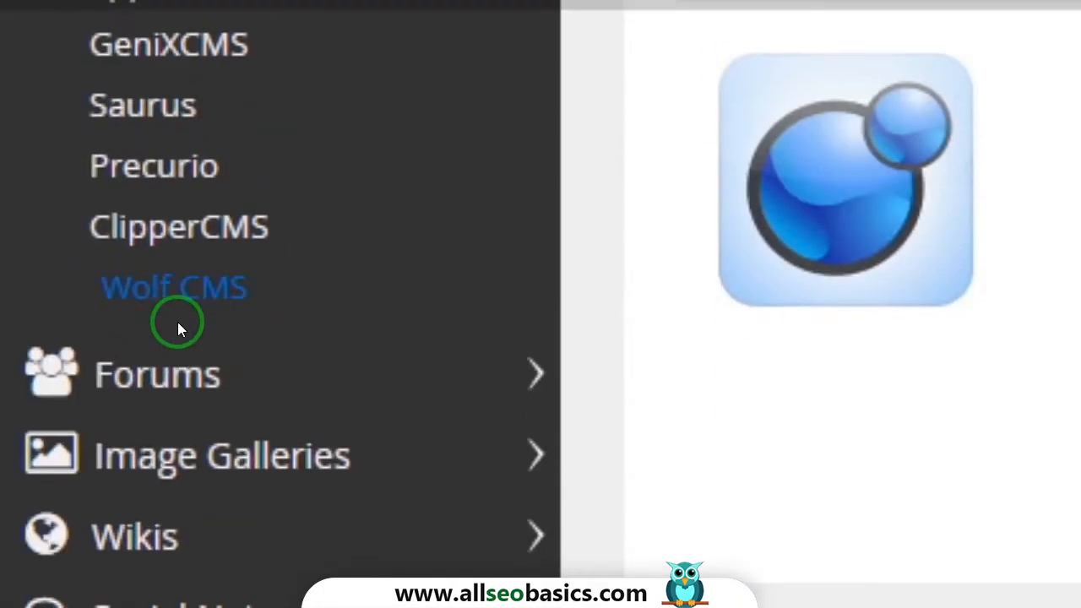
pyautogui.scroll(15, 266, 300)
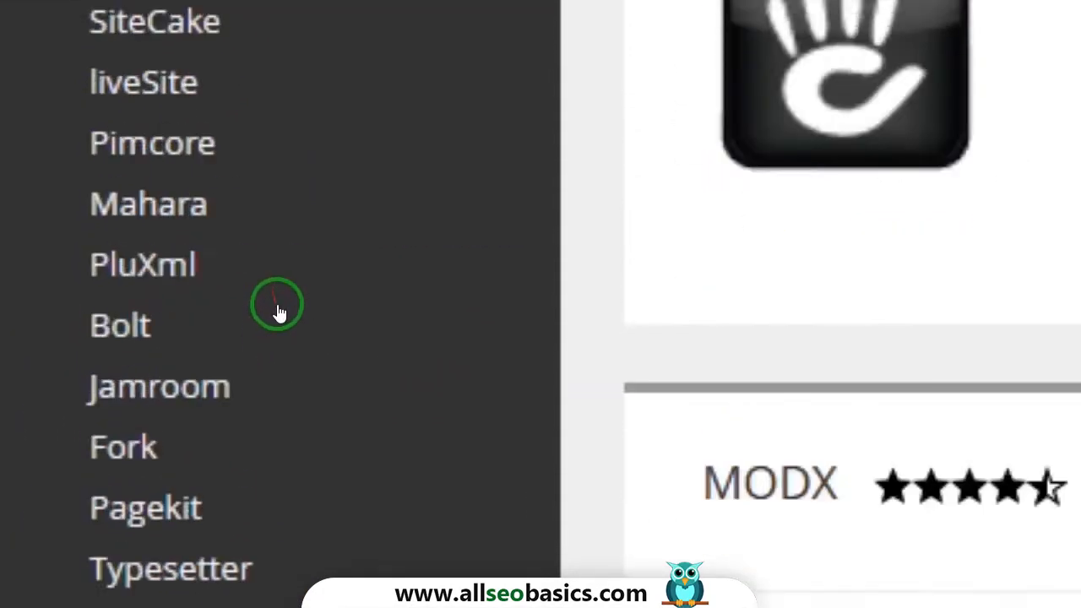
pyautogui.scroll(10, 147, 273)
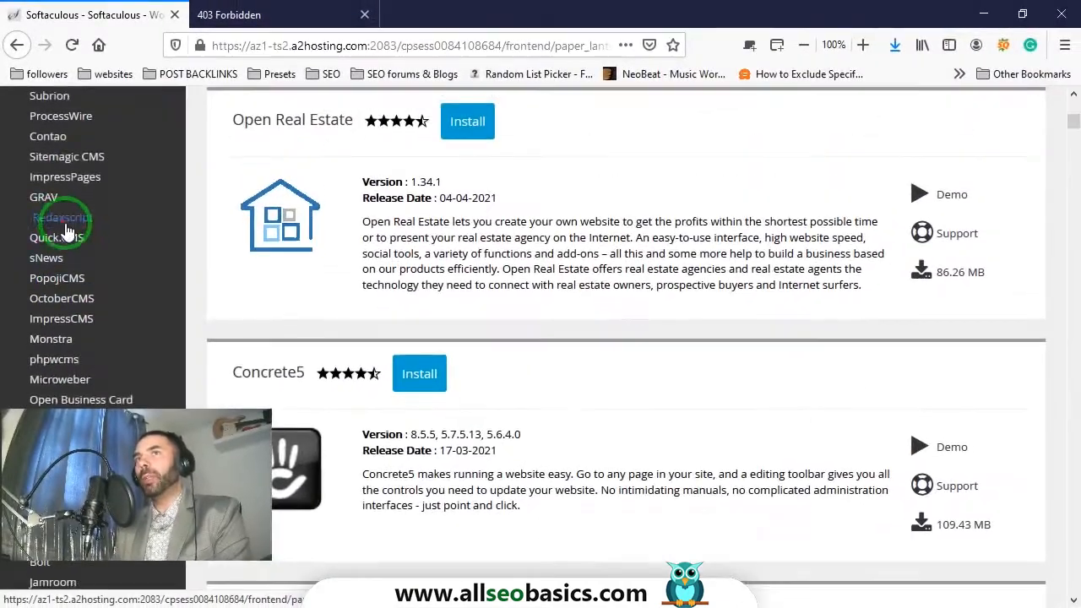
pyautogui.scroll(8, 72, 240)
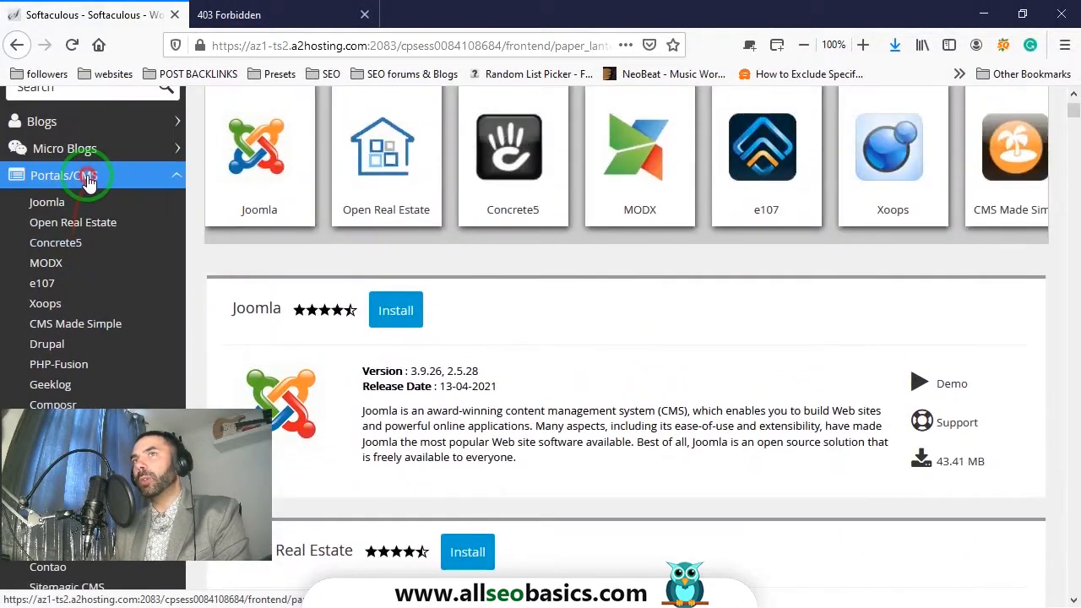
# Expand the Blogs category and open the WordPress 5.7.1 script page
pyautogui.click(99, 176)
pyautogui.click(160, 123)
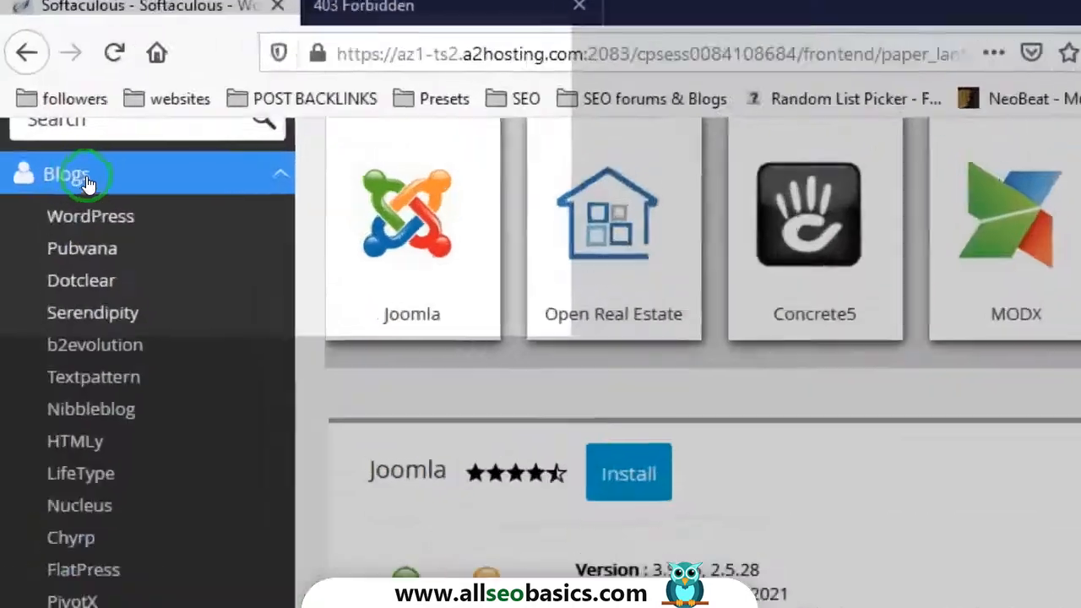
pyautogui.click(57, 148)
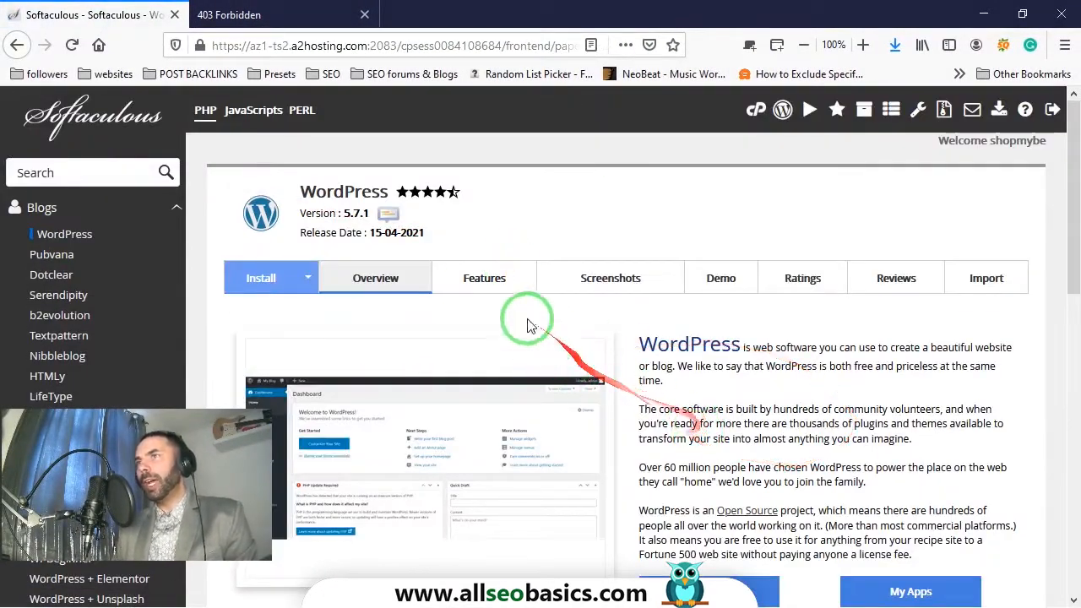
# Review the list of already installed apps under My Apps
pyautogui.scroll(-1, 378, 291)
pyautogui.scroll(-2, 881, 309)
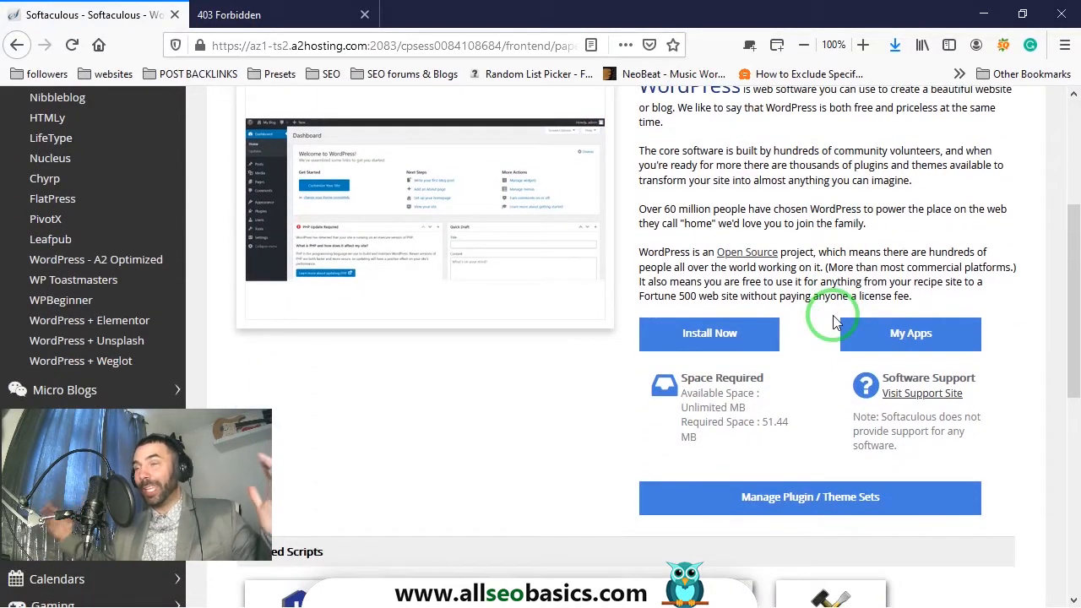
pyautogui.click(916, 334)
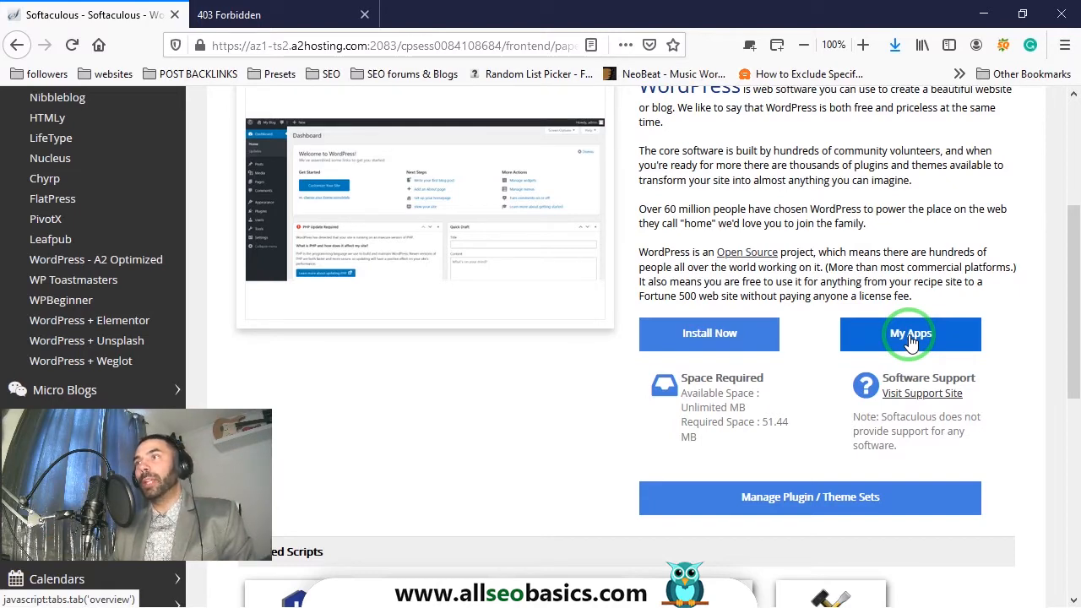
pyautogui.scroll(4, 799, 375)
pyautogui.scroll(-2, 811, 374)
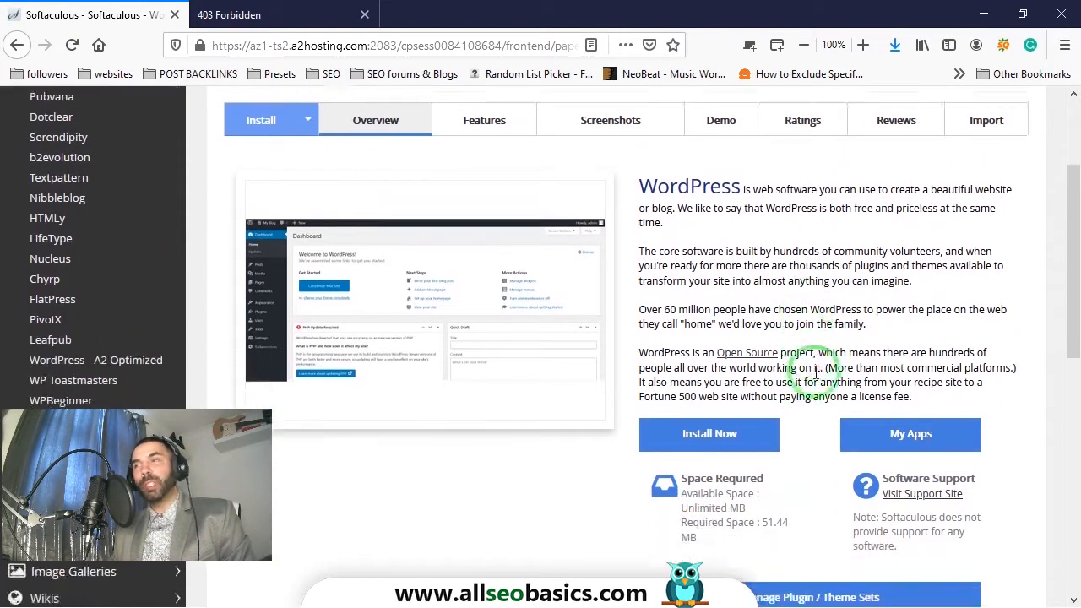
pyautogui.scroll(-3, 815, 372)
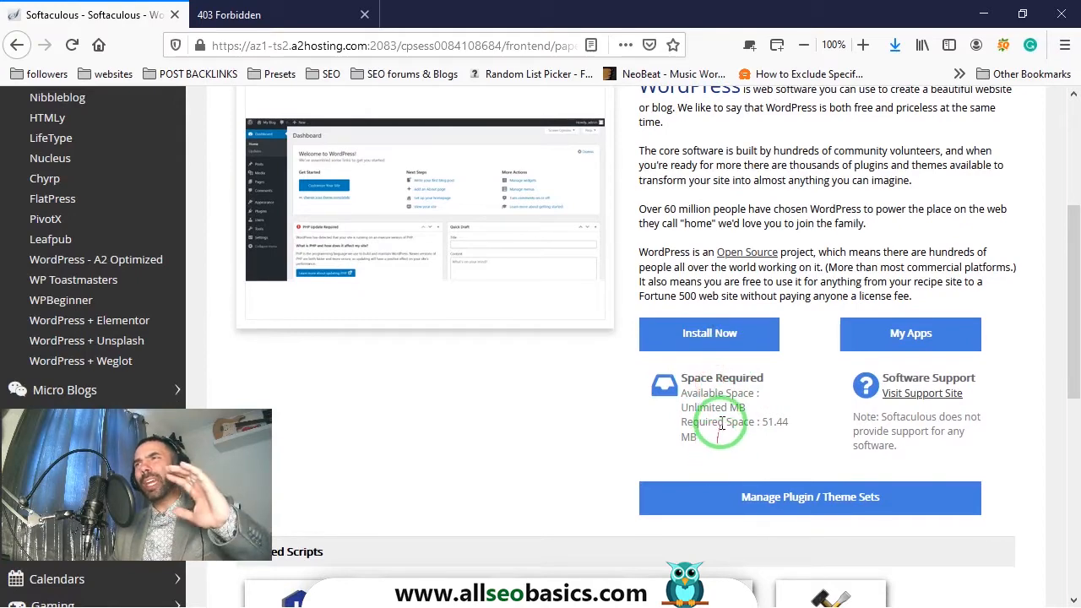
pyautogui.scroll(4, 720, 431)
pyautogui.scroll(-2, 727, 435)
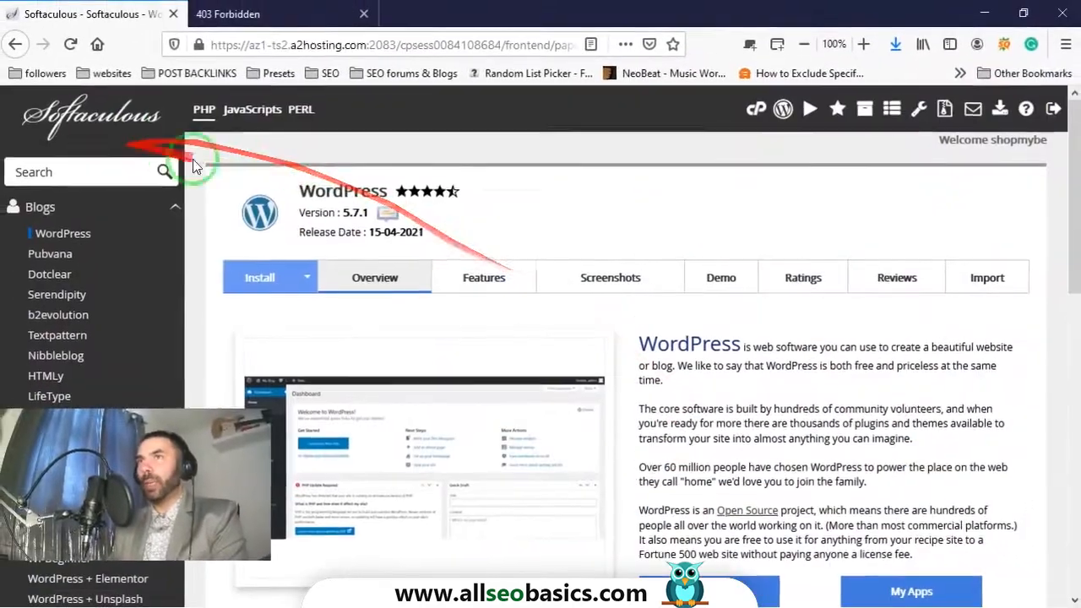
pyautogui.scroll(-2, 647, 251)
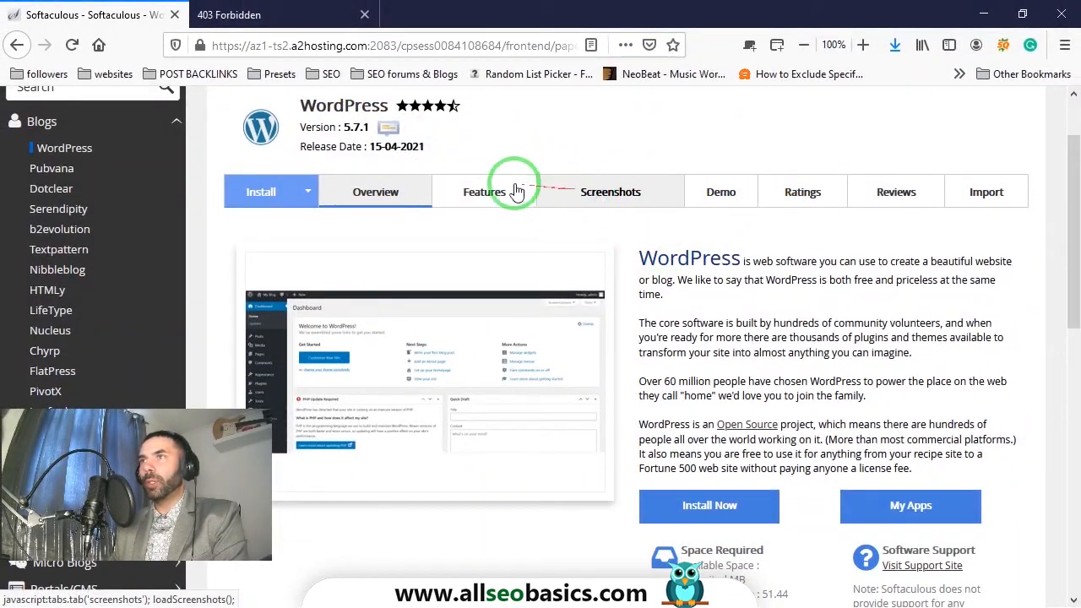
# Read the WordPress features, open the install form, then view the 403 Forbidden site tab
pyautogui.click(482, 186)
pyautogui.scroll(-5, 627, 279)
pyautogui.scroll(5, 507, 254)
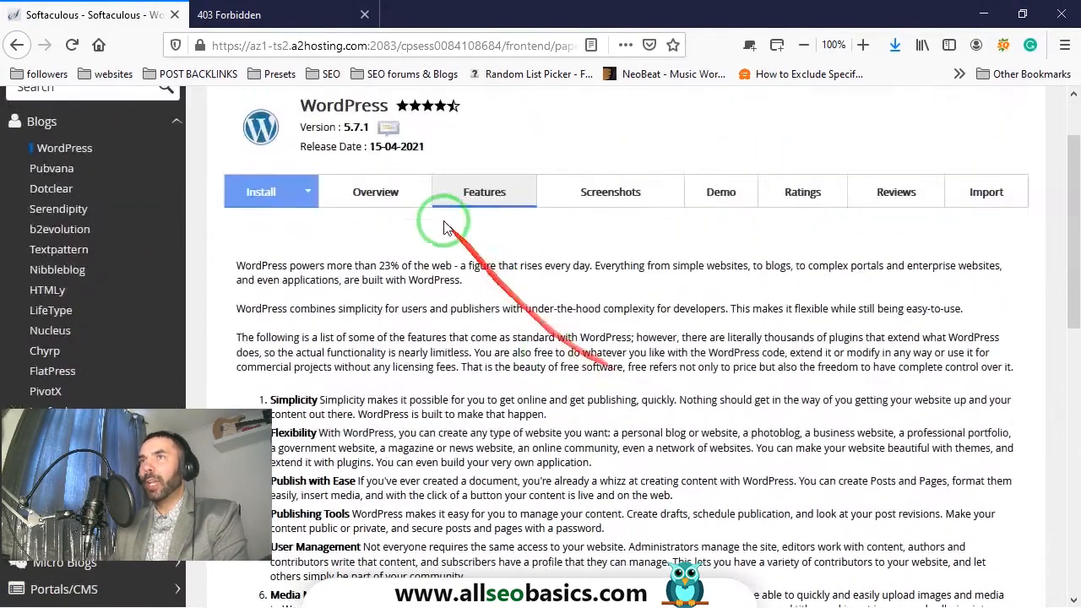
pyautogui.click(281, 194)
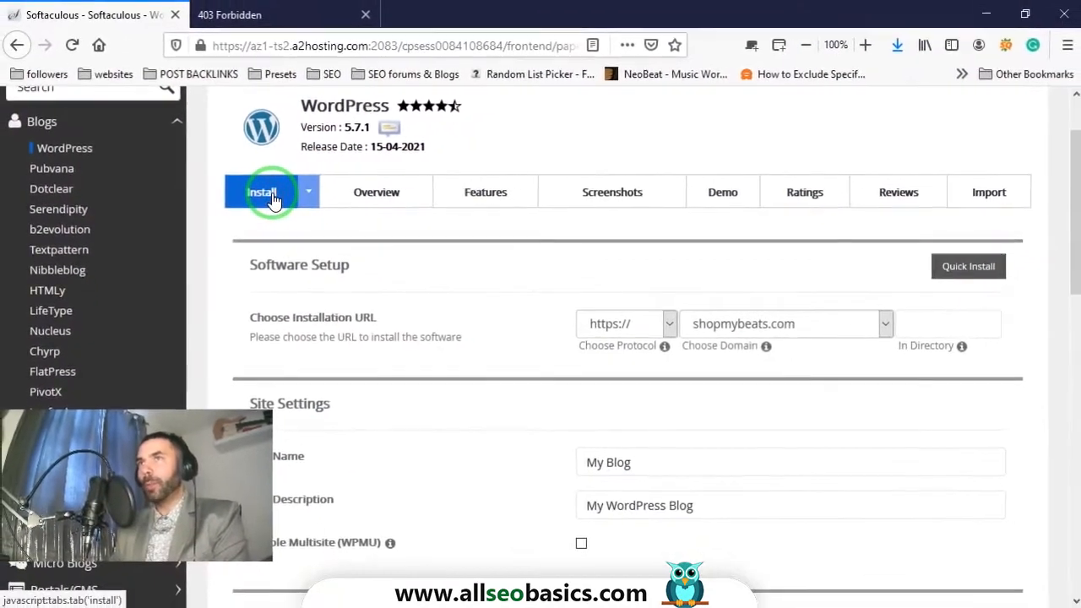
pyautogui.click(262, 16)
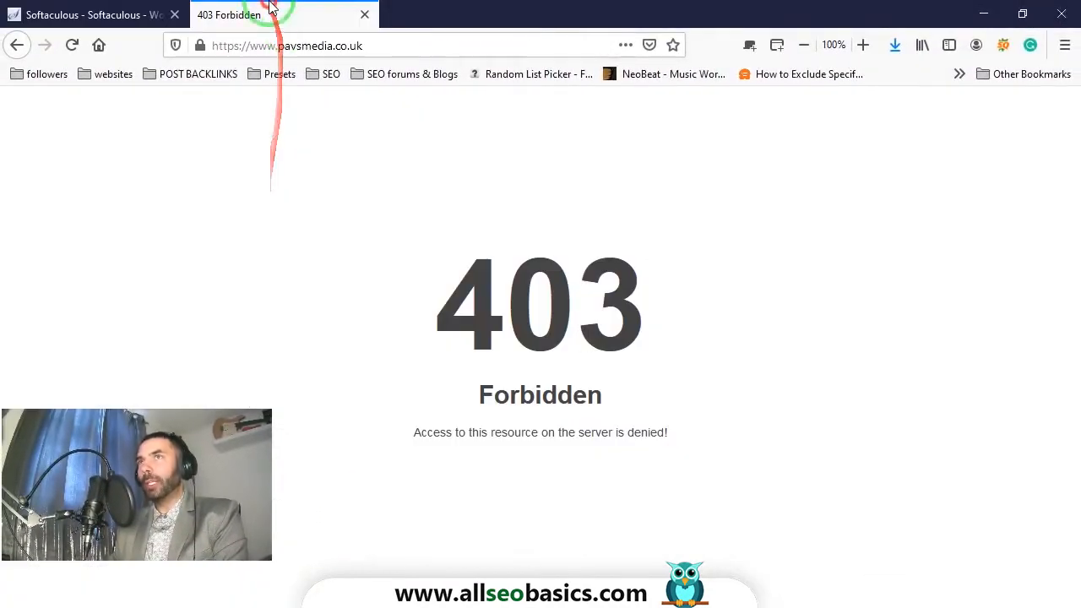
pyautogui.click(300, 47)
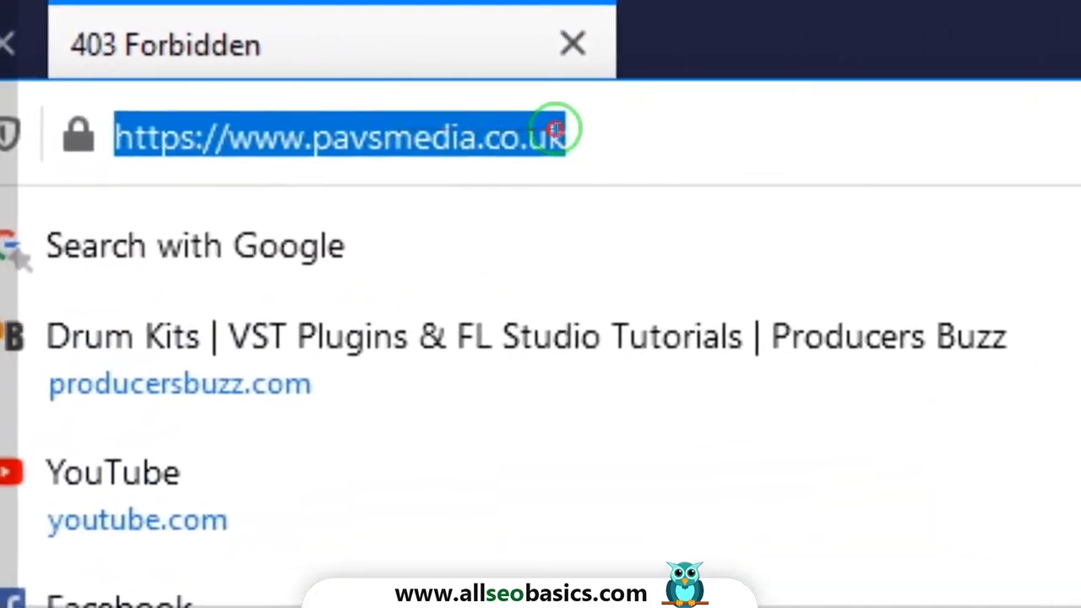
pyautogui.click(369, 45)
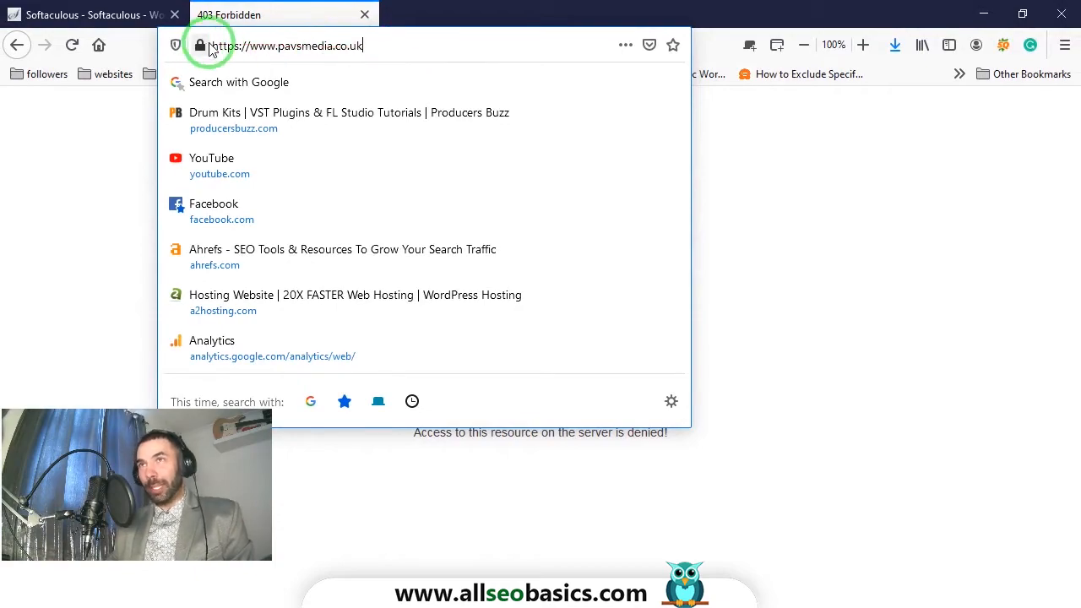
pyautogui.moveTo(213, 44); pyautogui.dragTo(352, 45)
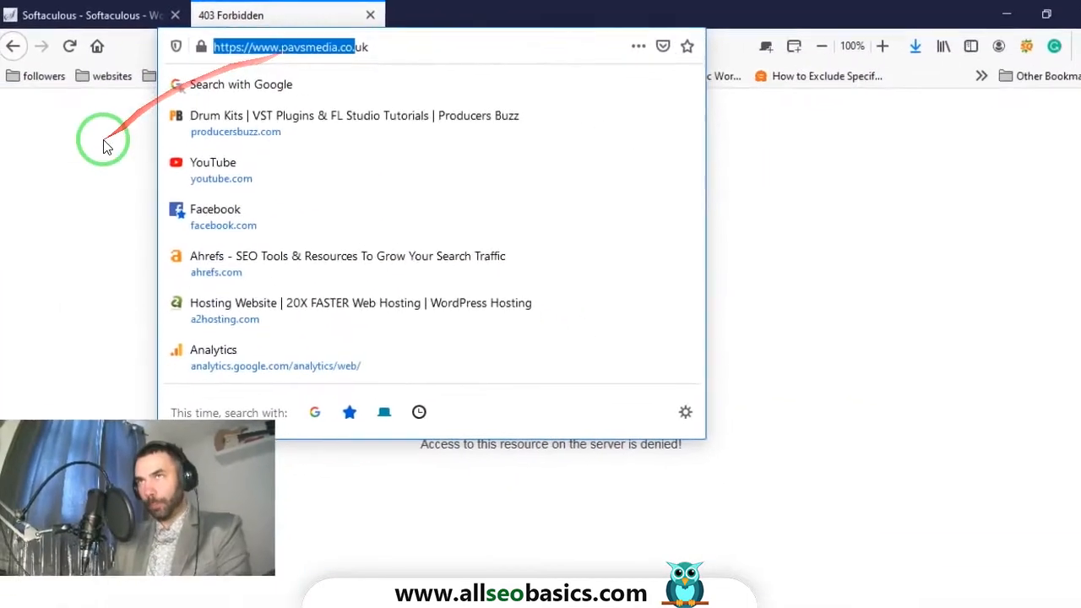
pyautogui.click(103, 145)
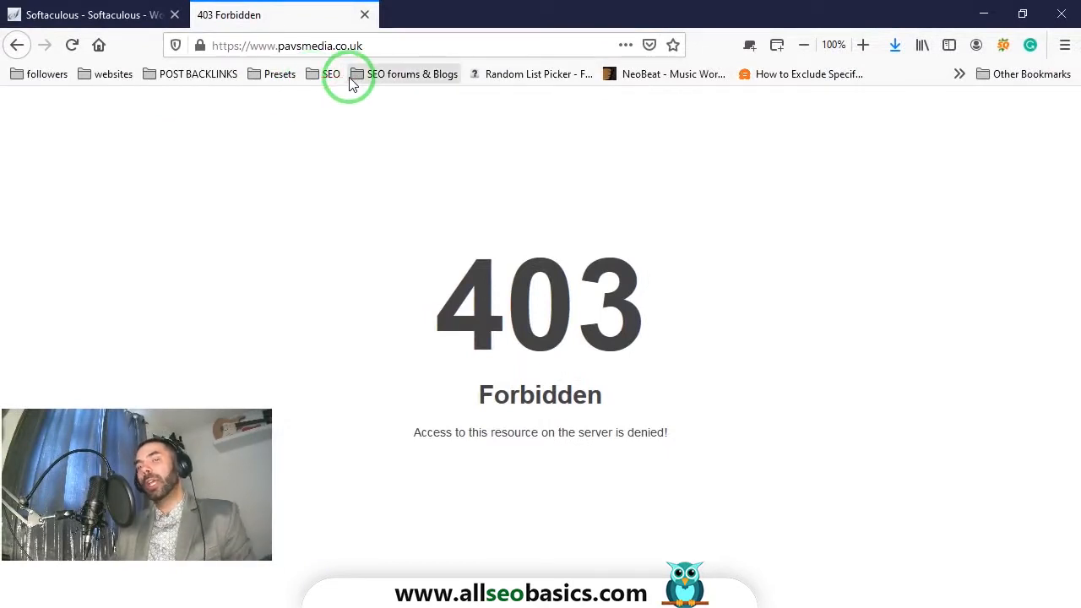
pyautogui.click(161, 14)
pyautogui.click(287, 17)
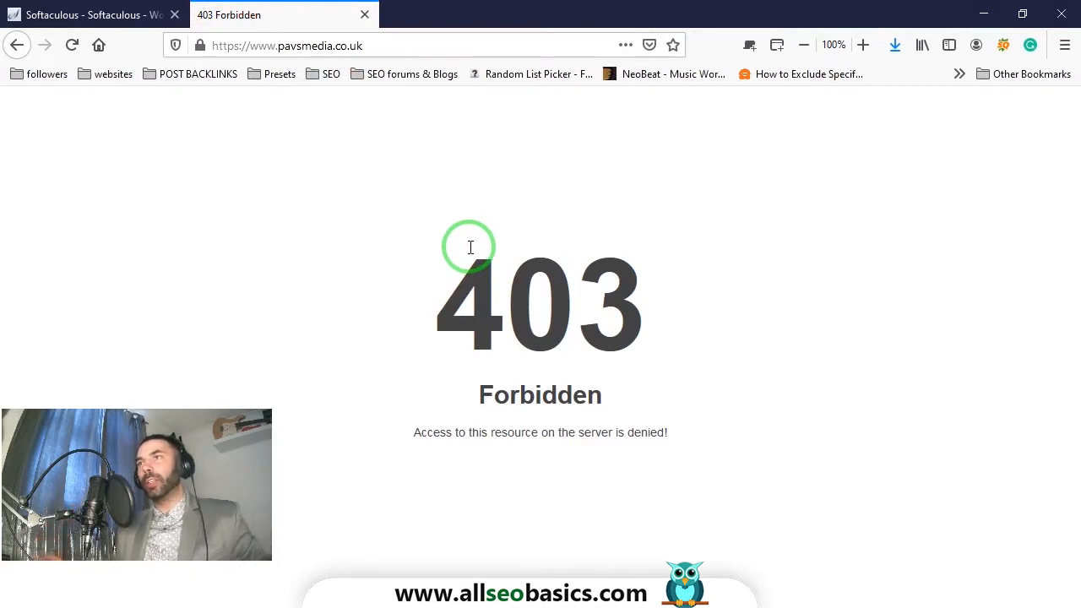
# Return to the WordPress install form and review its Choose Installation URL section
pyautogui.click(102, 9)
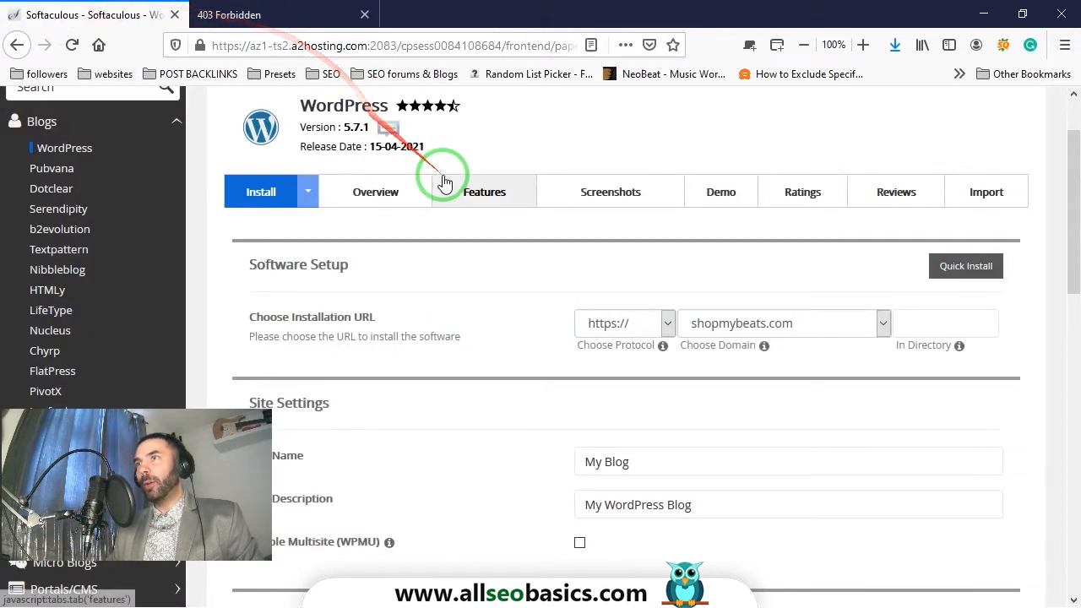
pyautogui.scroll(-2, 675, 358)
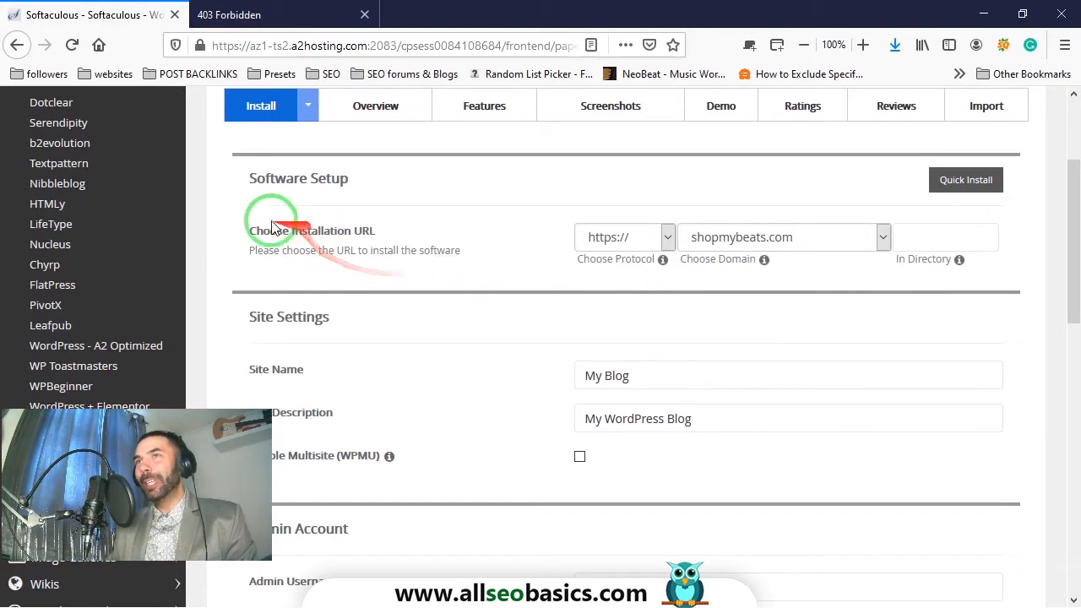
pyautogui.moveTo(248, 231); pyautogui.dragTo(376, 235)
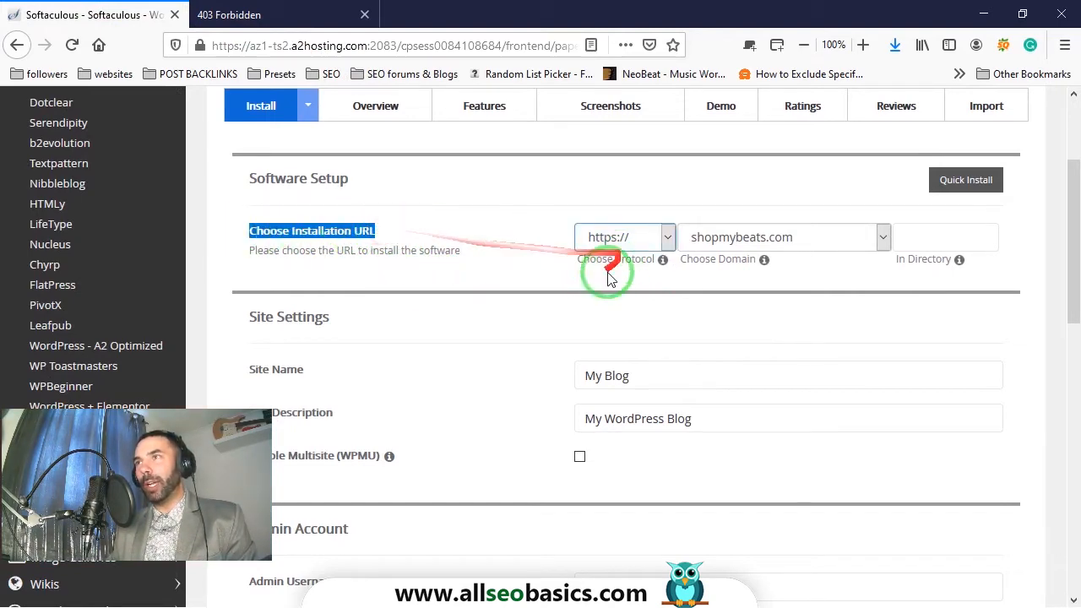
pyautogui.click(452, 245)
pyautogui.scroll(1, 499, 232)
pyautogui.scroll(-8, 400, 282)
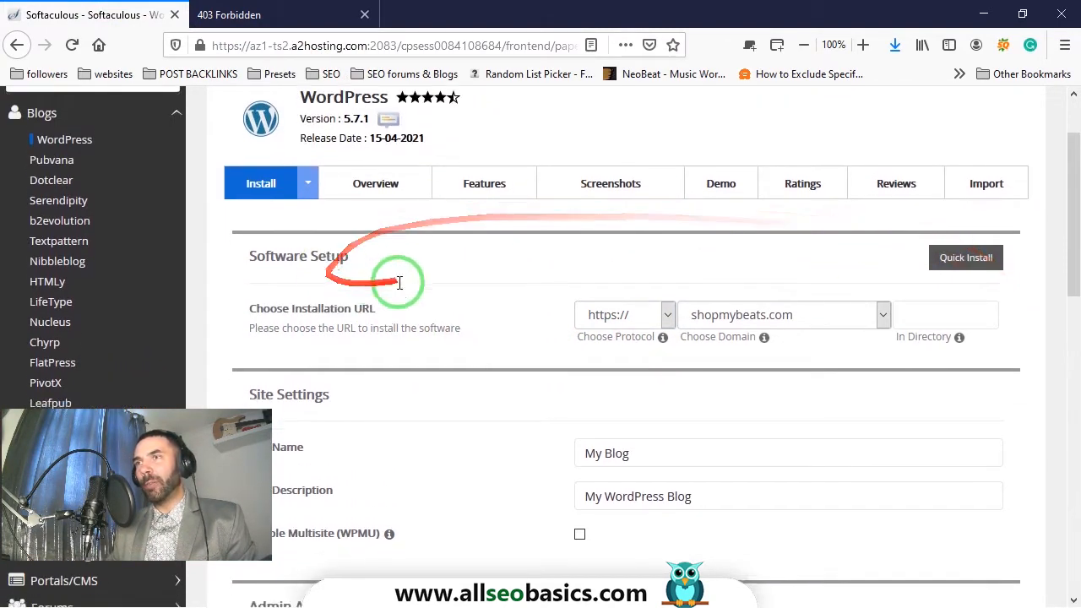
pyautogui.scroll(8, 648, 408)
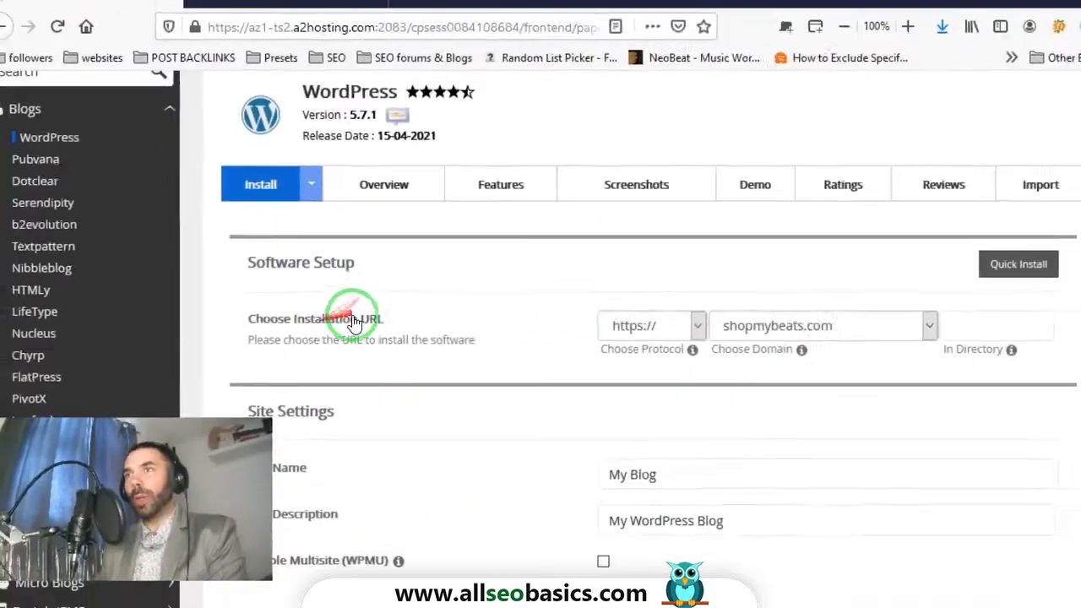
pyautogui.scroll(-3, 507, 292)
pyautogui.scroll(-7, 714, 434)
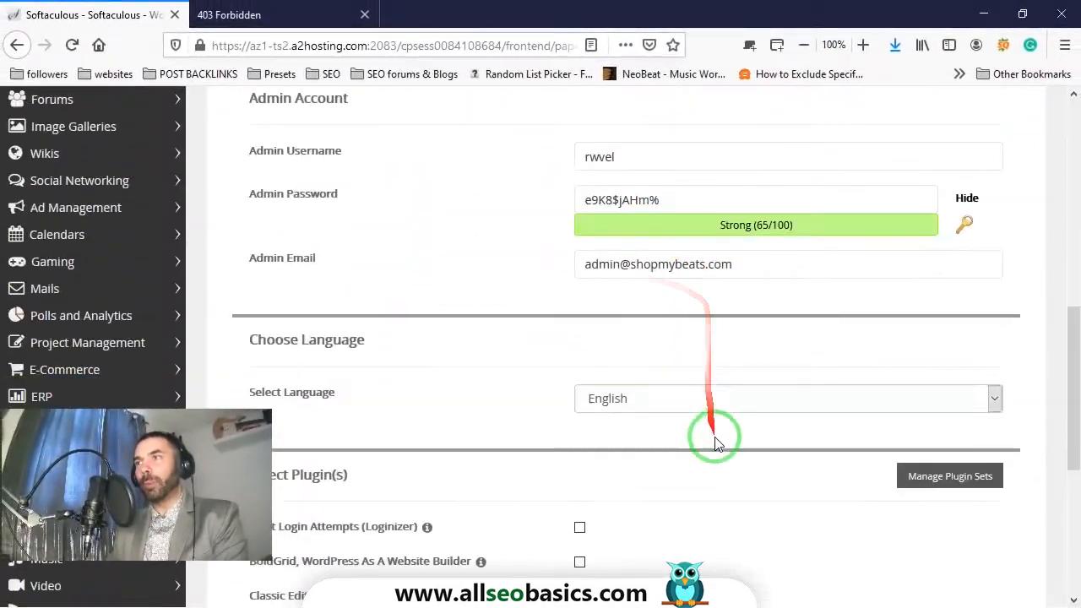
pyautogui.scroll(8, 714, 446)
pyautogui.scroll(3, 498, 353)
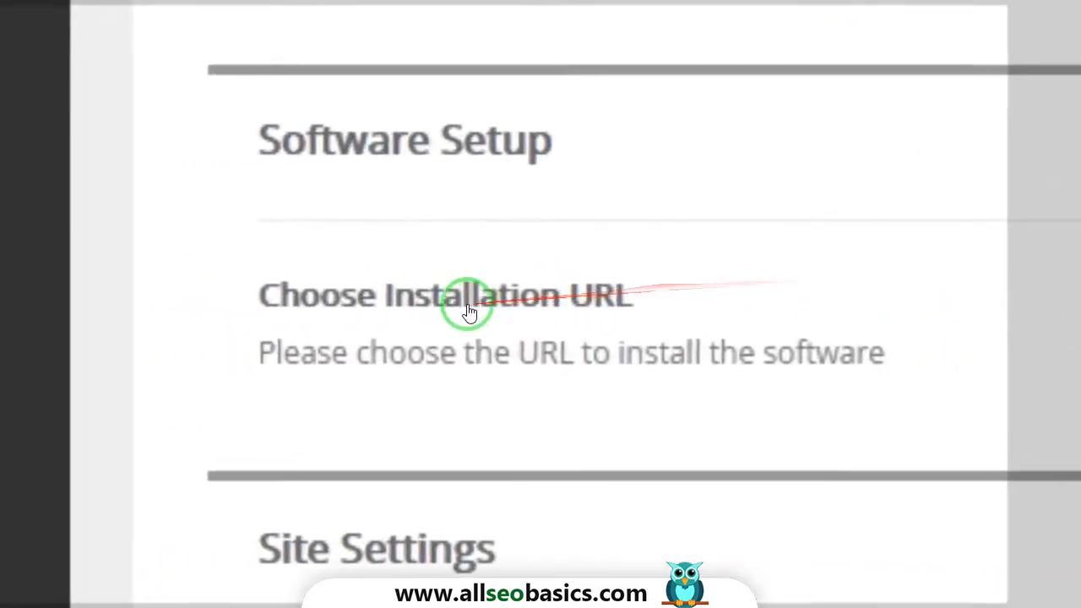
pyautogui.click(1060, 309)
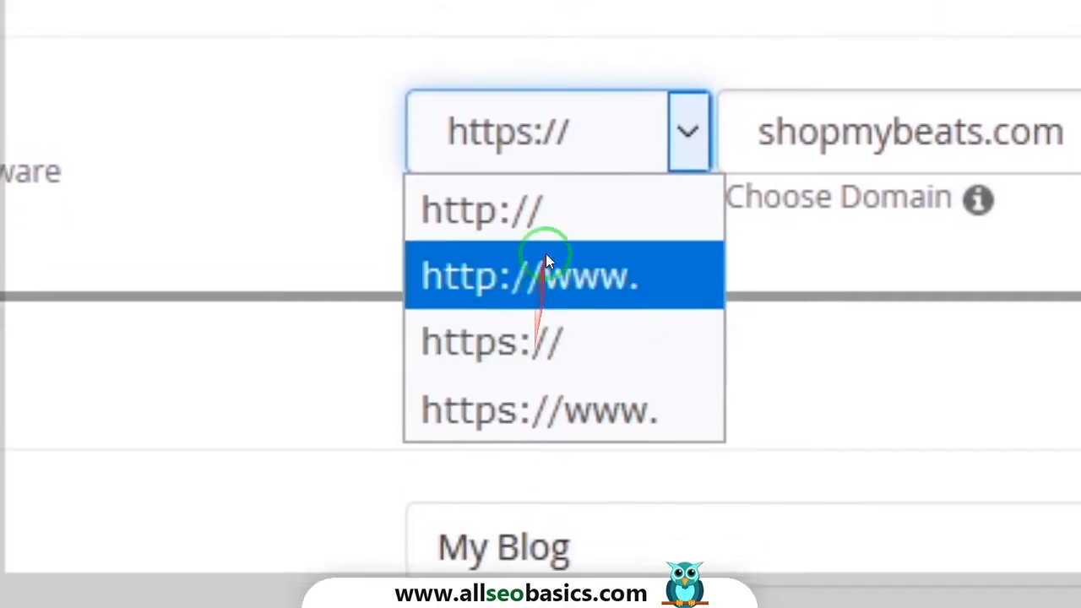
pyautogui.click(547, 403)
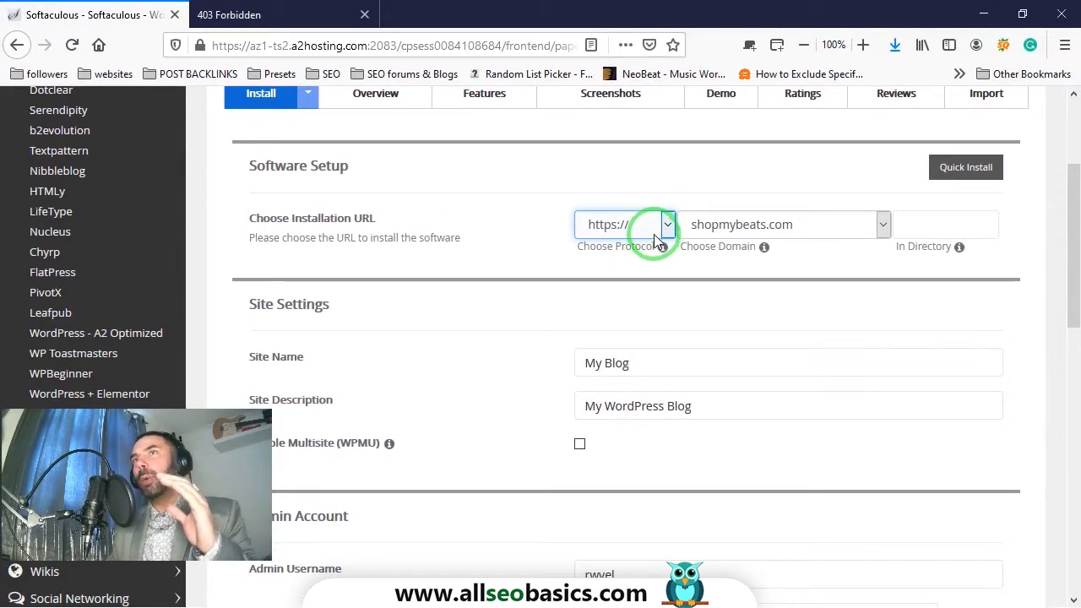
pyautogui.click(314, 13)
pyautogui.click(229, 44)
pyautogui.click(240, 45)
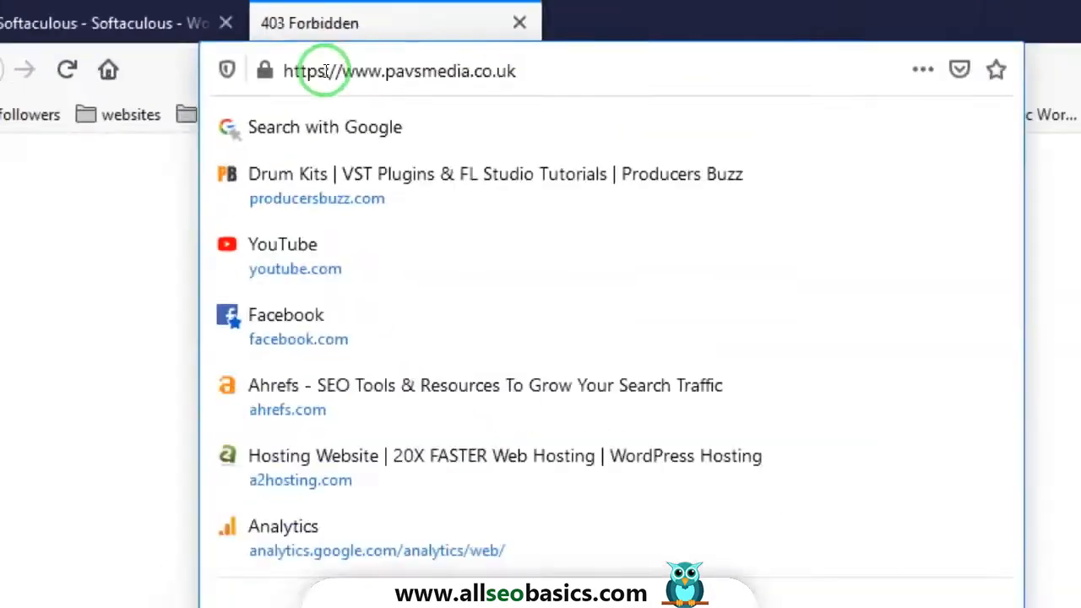
pyautogui.click(114, 14)
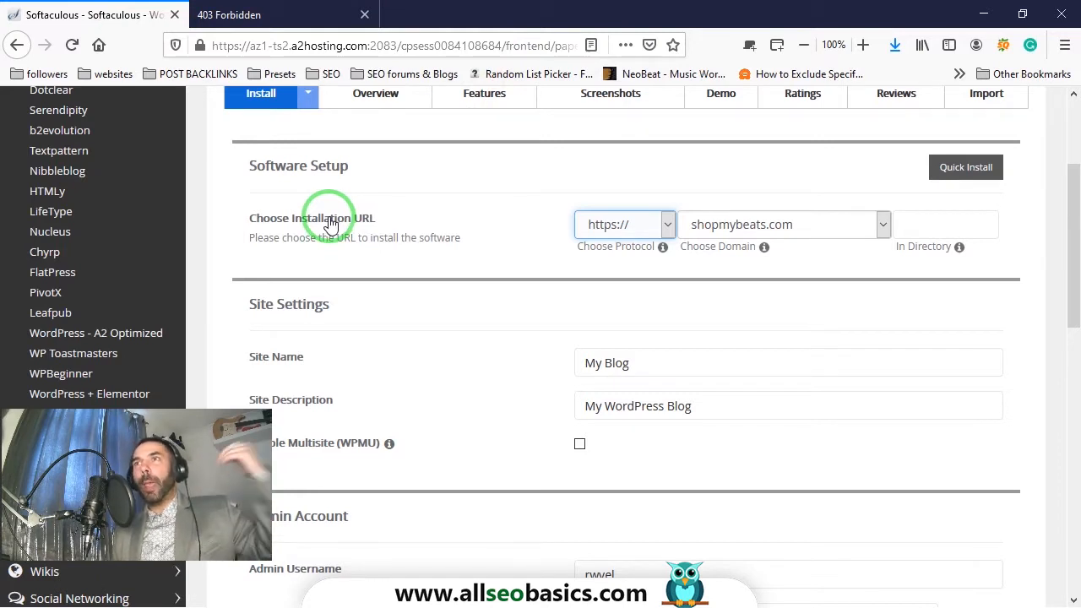
pyautogui.moveTo(331, 224); pyautogui.dragTo(683, 211)
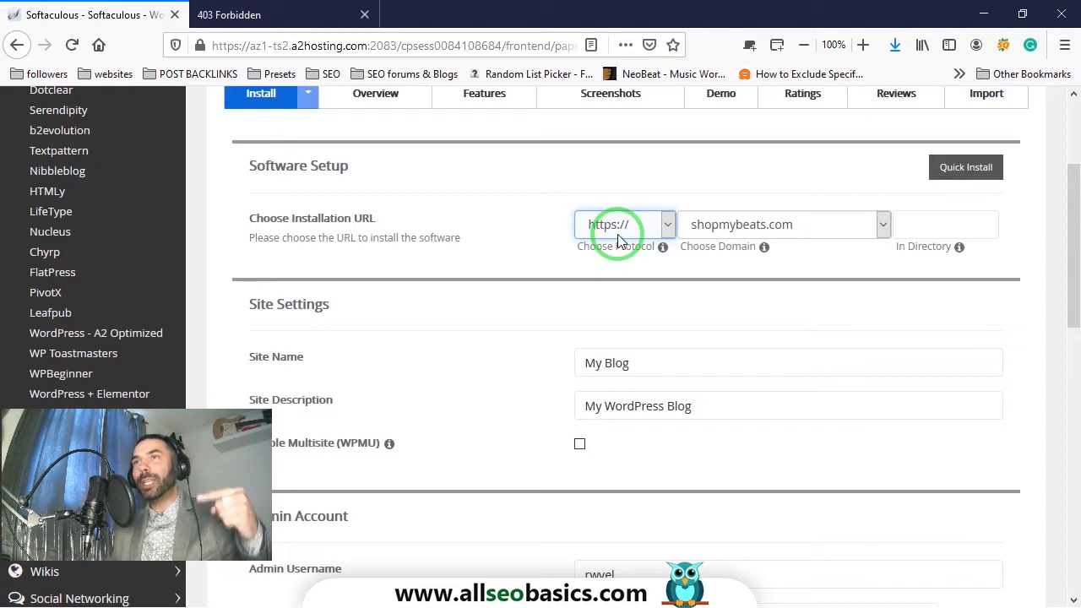
pyautogui.click(621, 236)
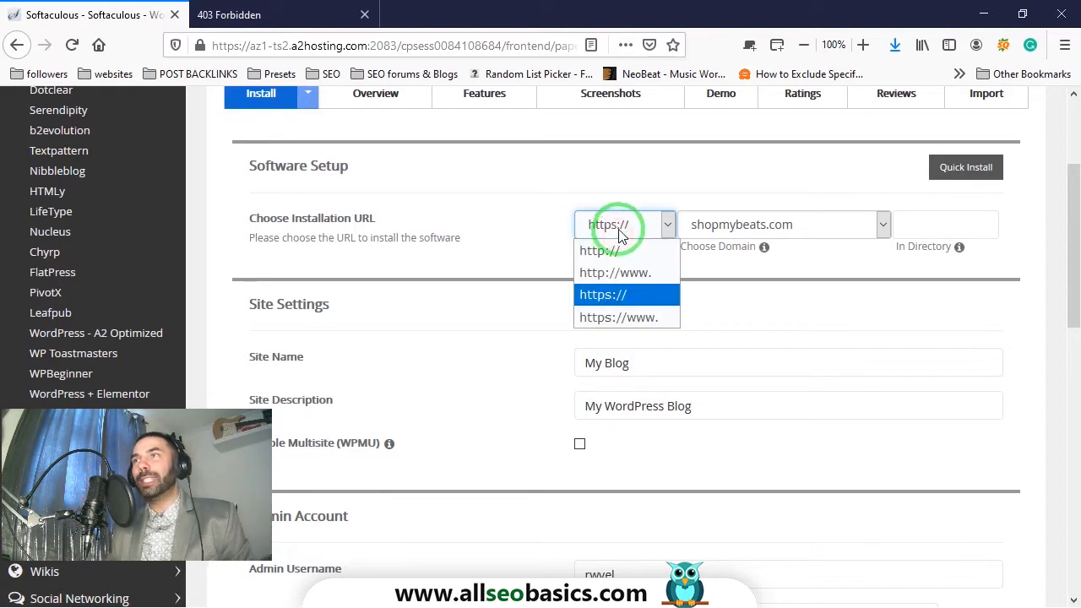
pyautogui.click(622, 295)
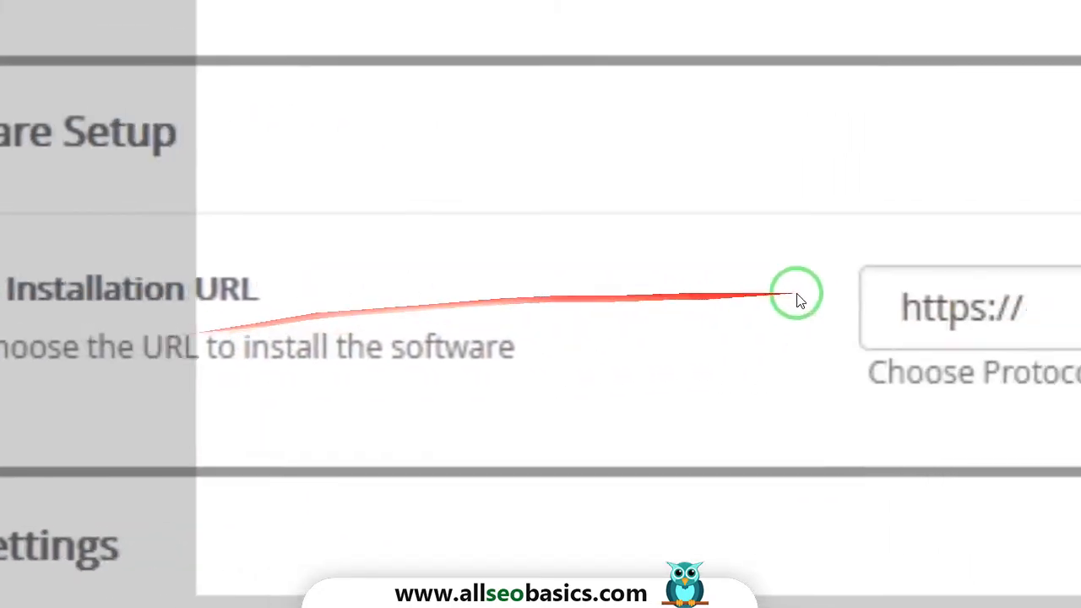
pyautogui.click(1005, 308)
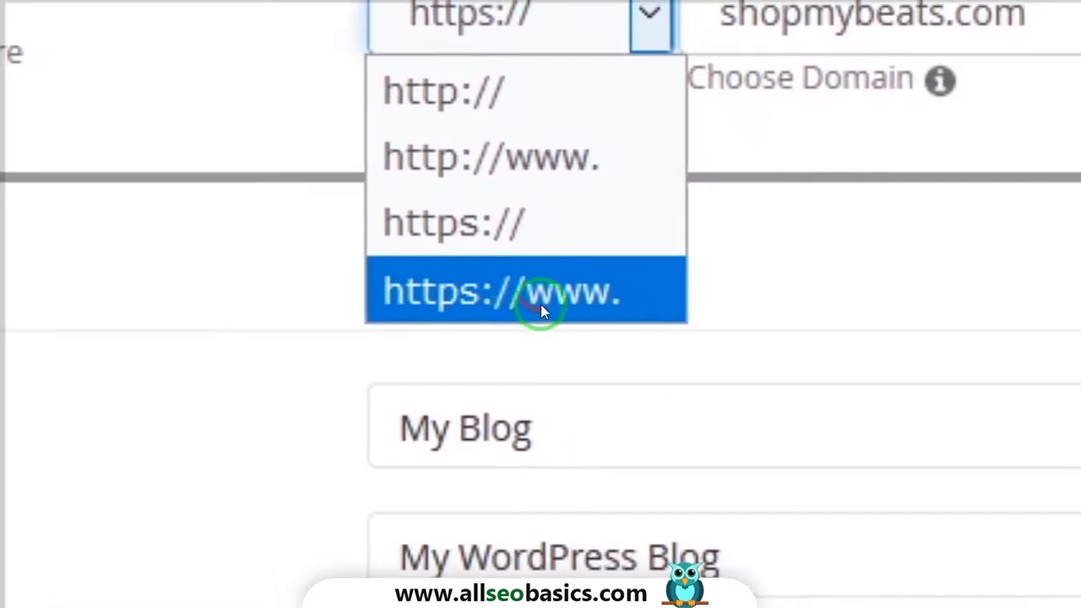
pyautogui.click(541, 309)
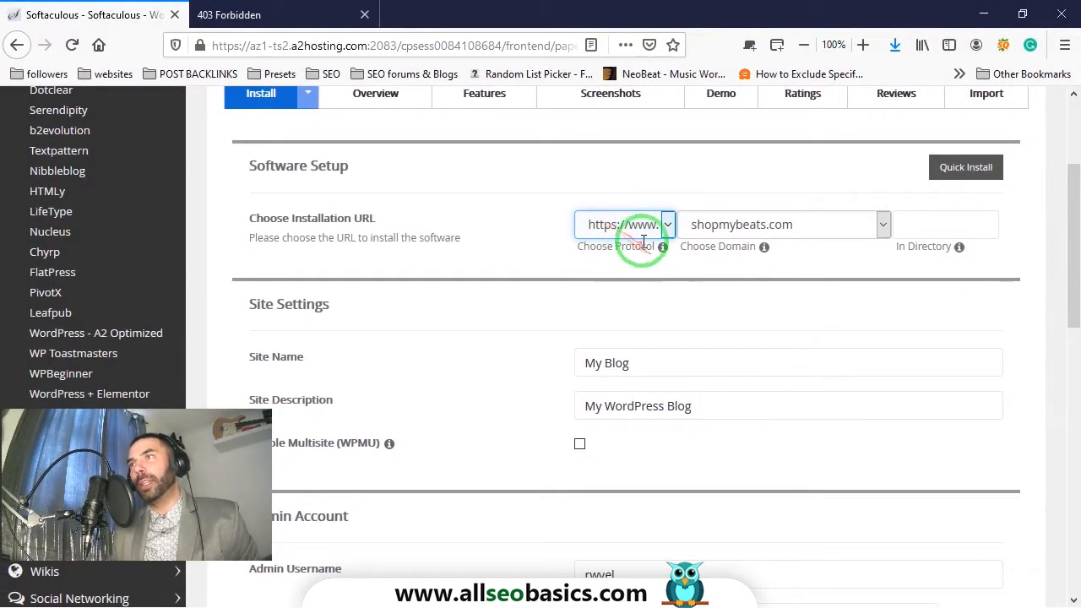
pyautogui.moveTo(663, 247)
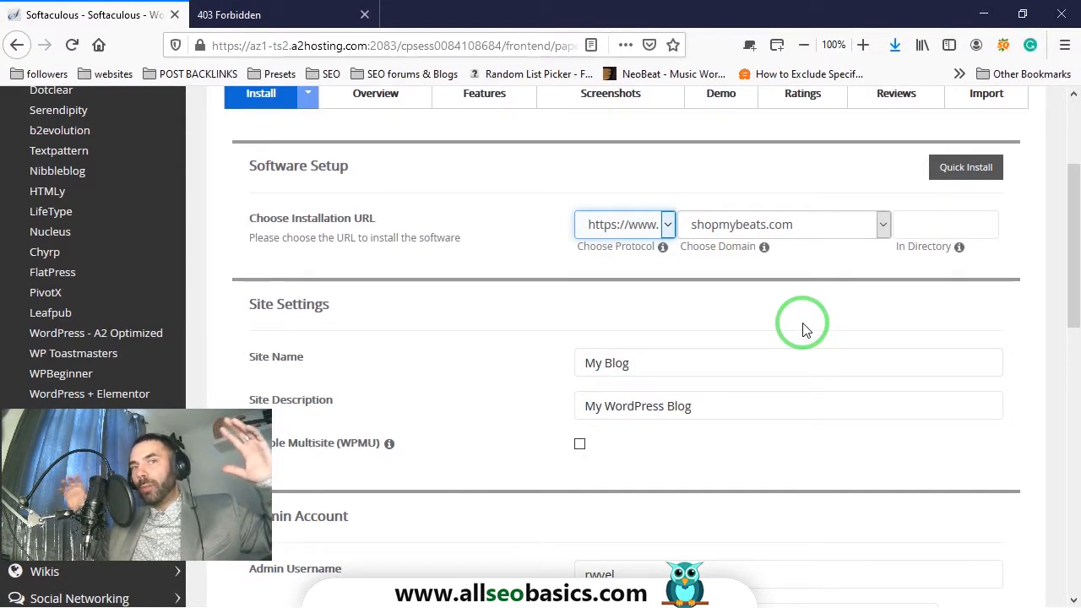
pyautogui.click(608, 225)
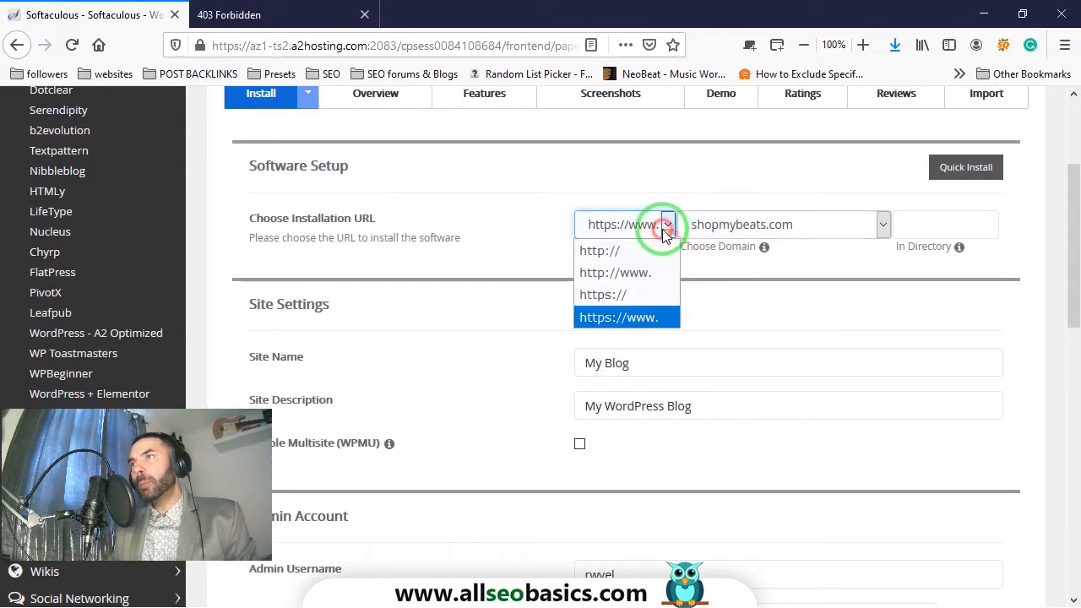
pyautogui.click(627, 249)
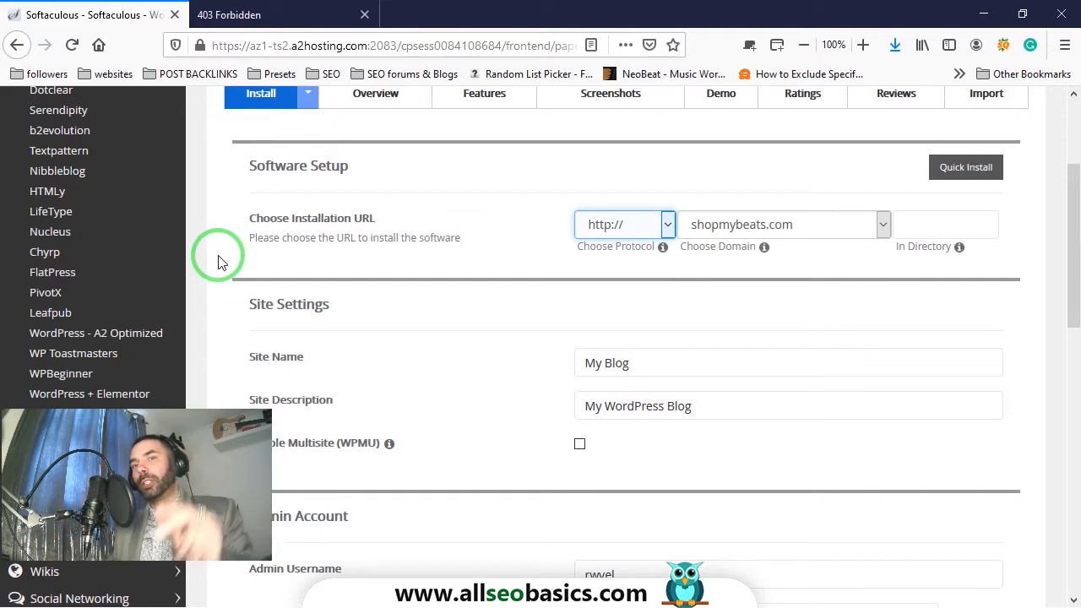
pyautogui.click(617, 233)
pyautogui.click(621, 295)
pyautogui.click(622, 223)
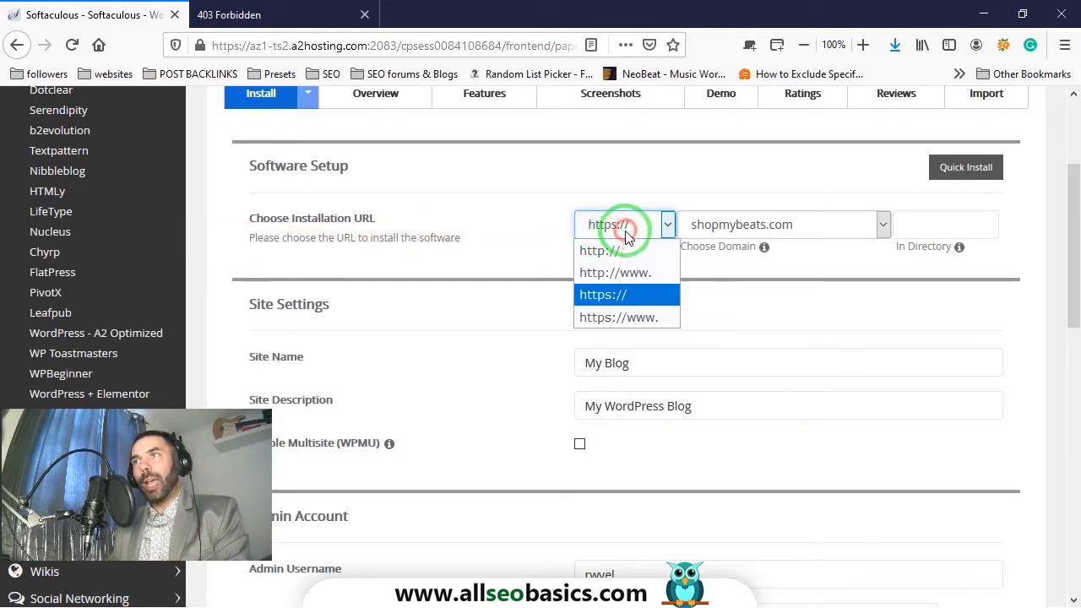
pyautogui.click(627, 320)
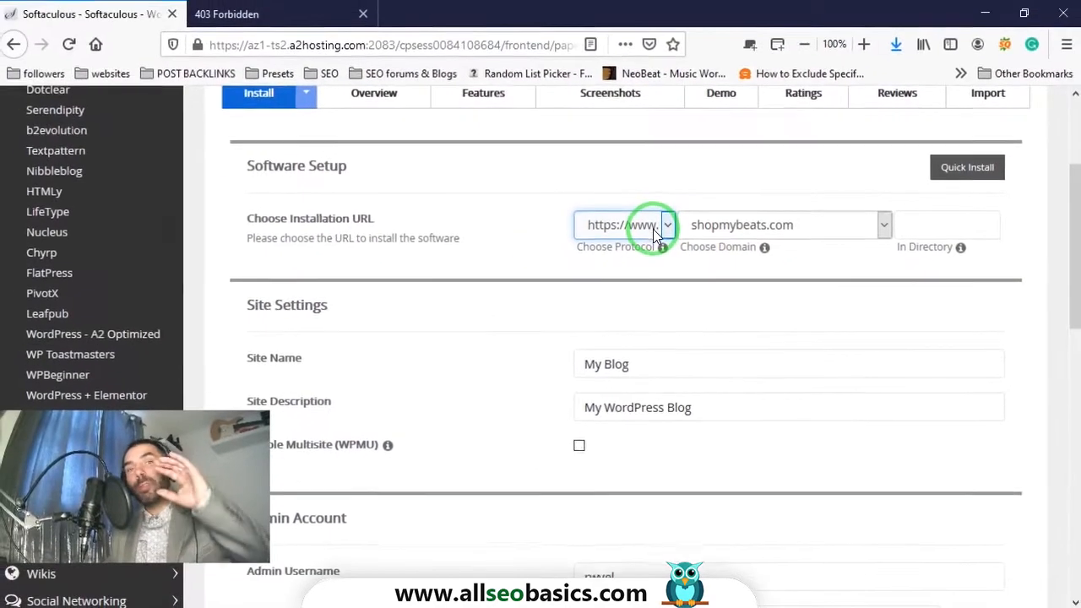
pyautogui.click(566, 312)
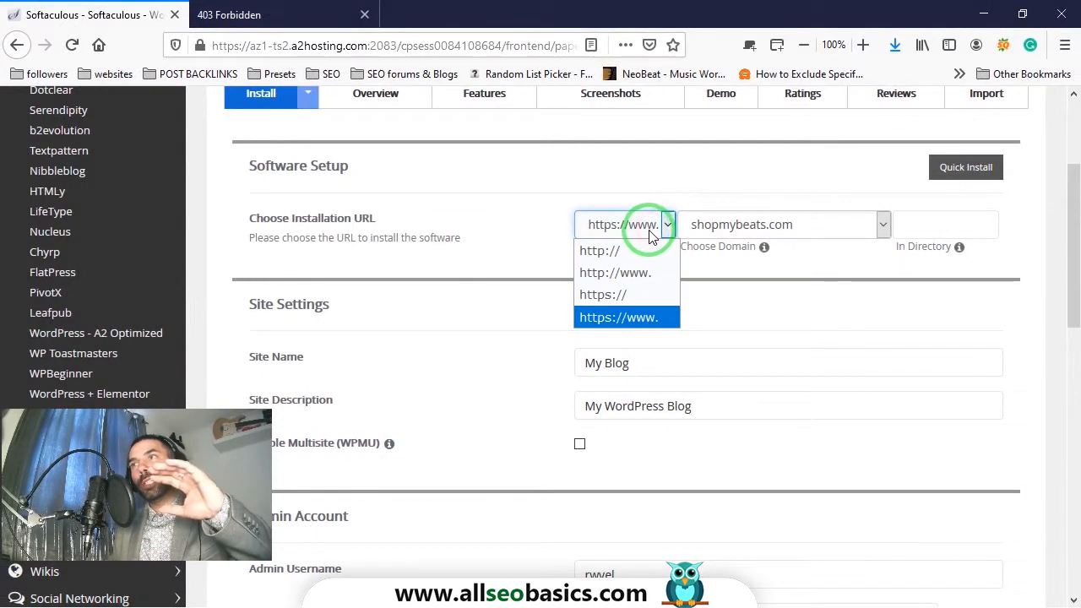
pyautogui.click(606, 294)
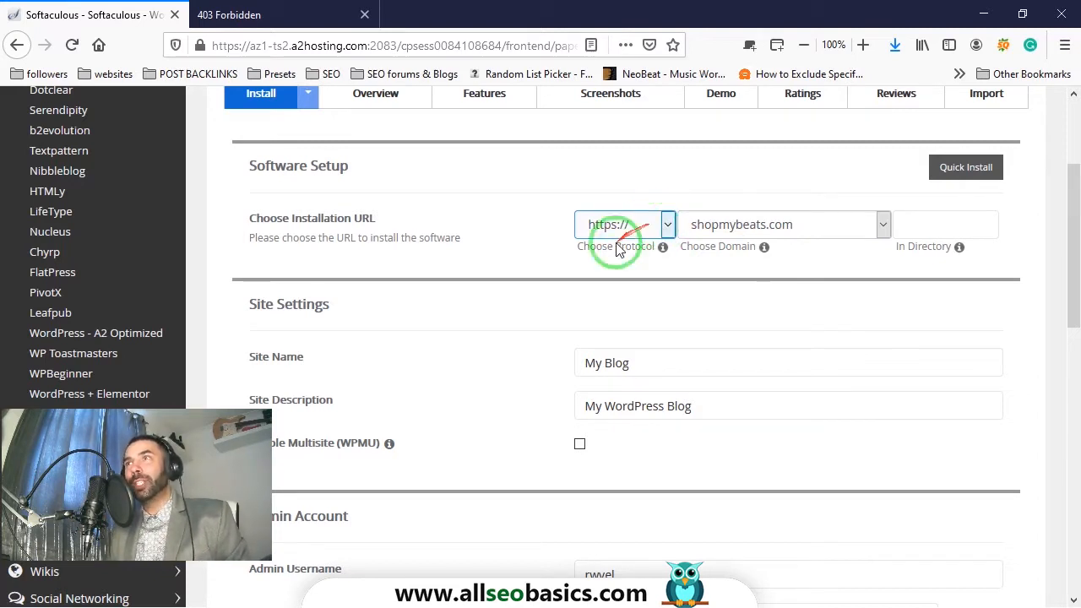
# Check the full pavsmedia.co.uk address in the 403 tab, then return to the install form
pyautogui.scroll(2, 633, 236)
pyautogui.click(291, 14)
pyautogui.click(392, 50)
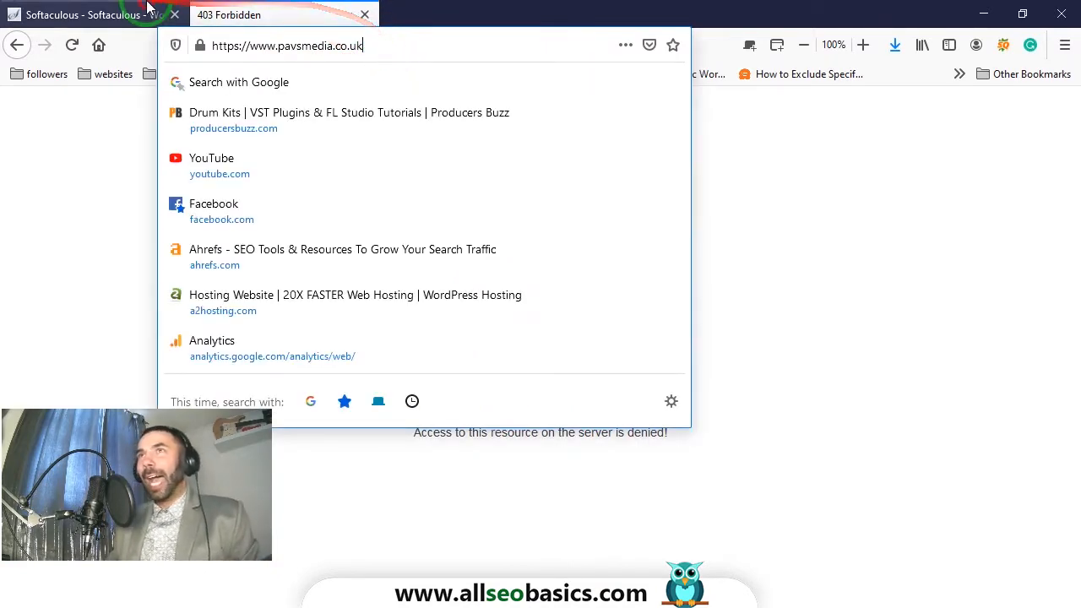
pyautogui.click(149, 10)
pyautogui.scroll(-3, 519, 478)
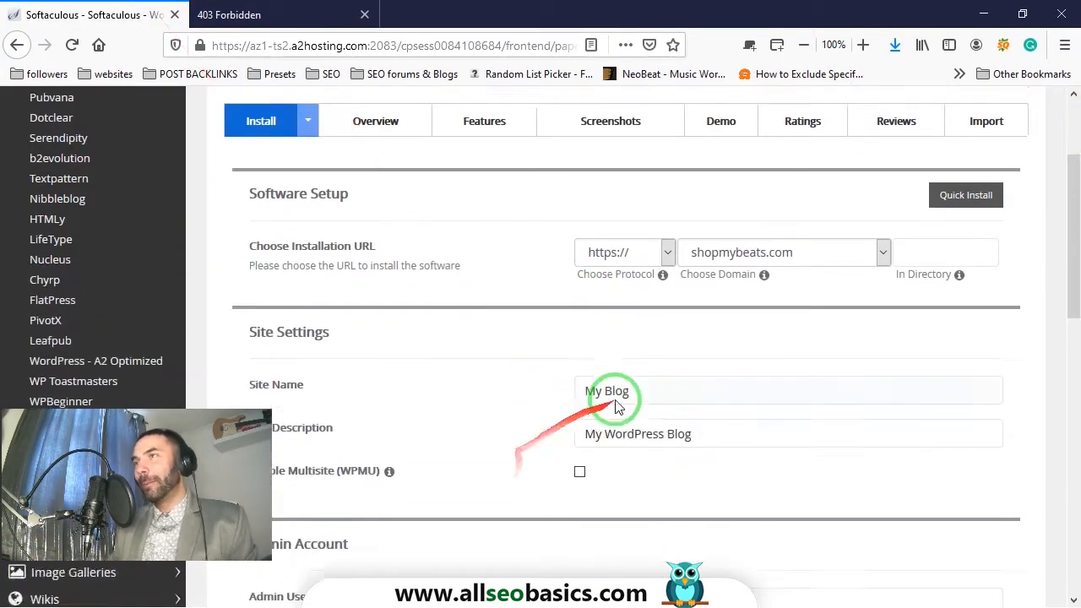
pyautogui.click(619, 225)
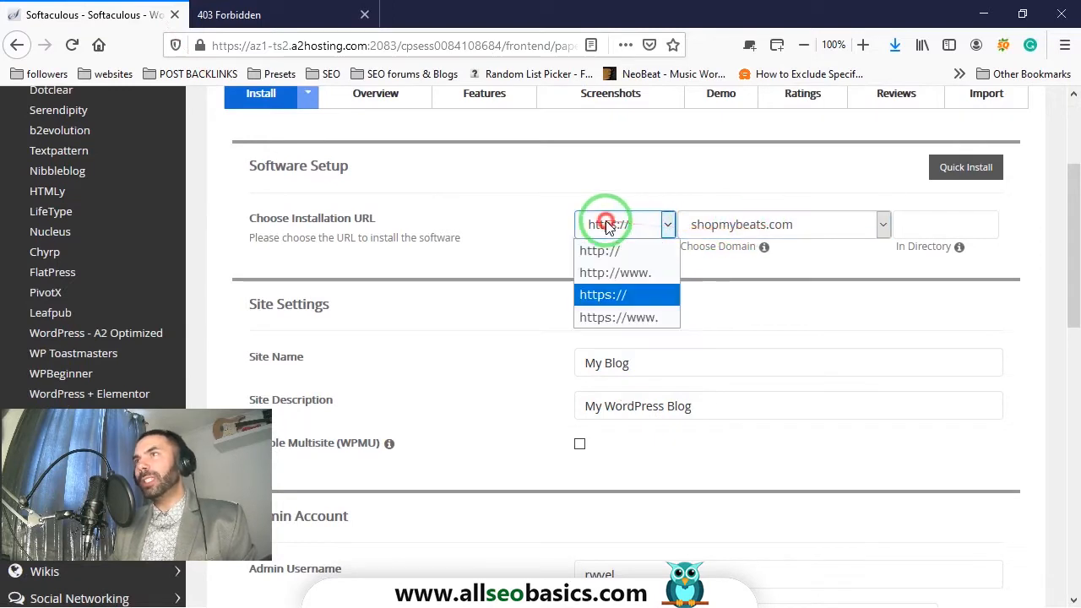
pyautogui.click(615, 296)
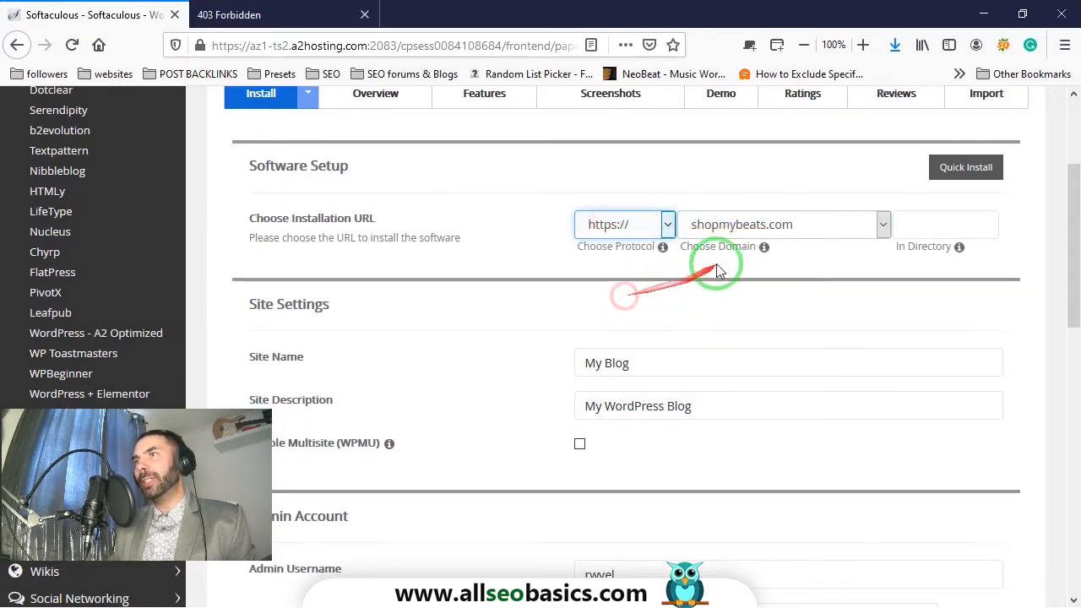
pyautogui.click(752, 228)
pyautogui.scroll(-1, 772, 397)
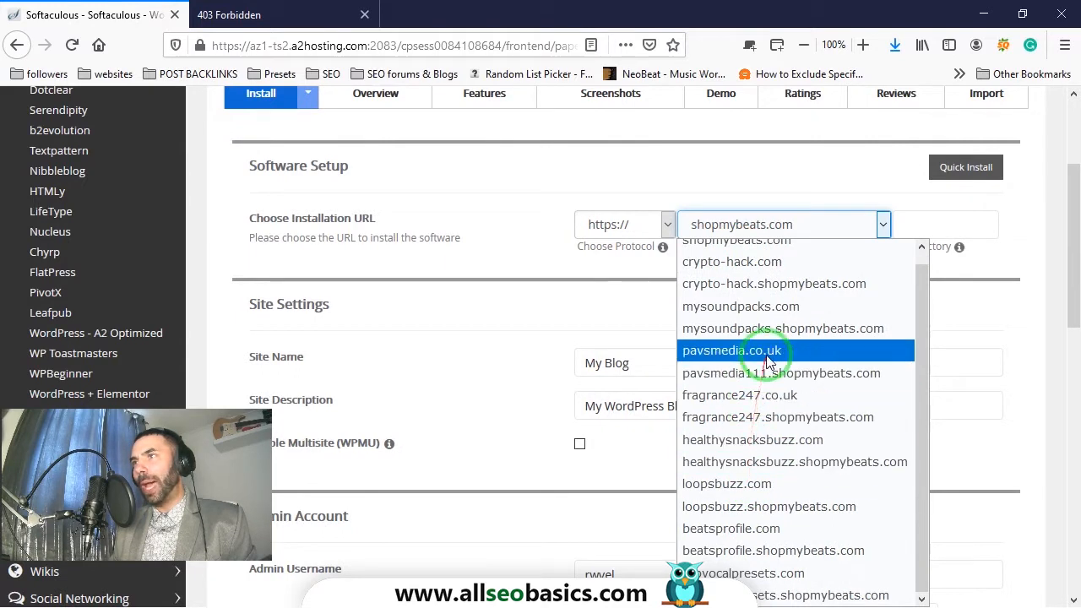
pyautogui.click(770, 353)
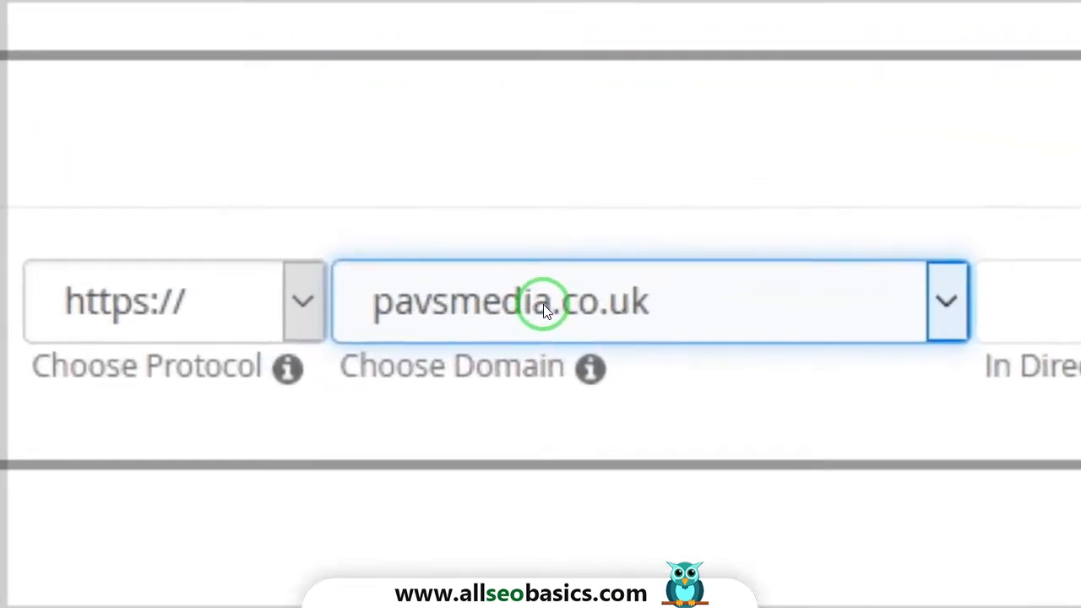
pyautogui.click(545, 311)
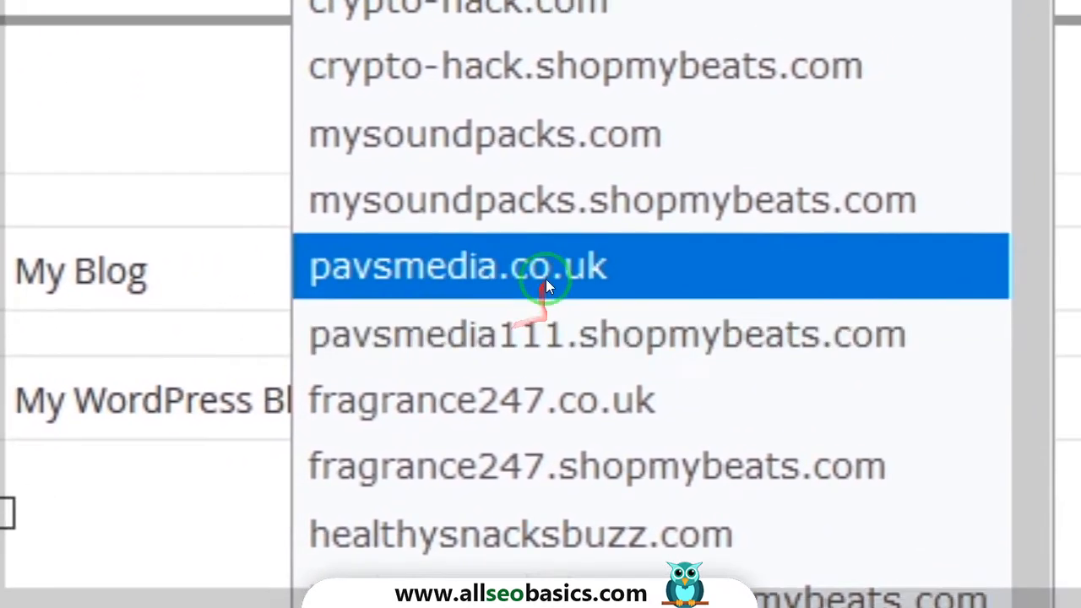
pyautogui.click(495, 258)
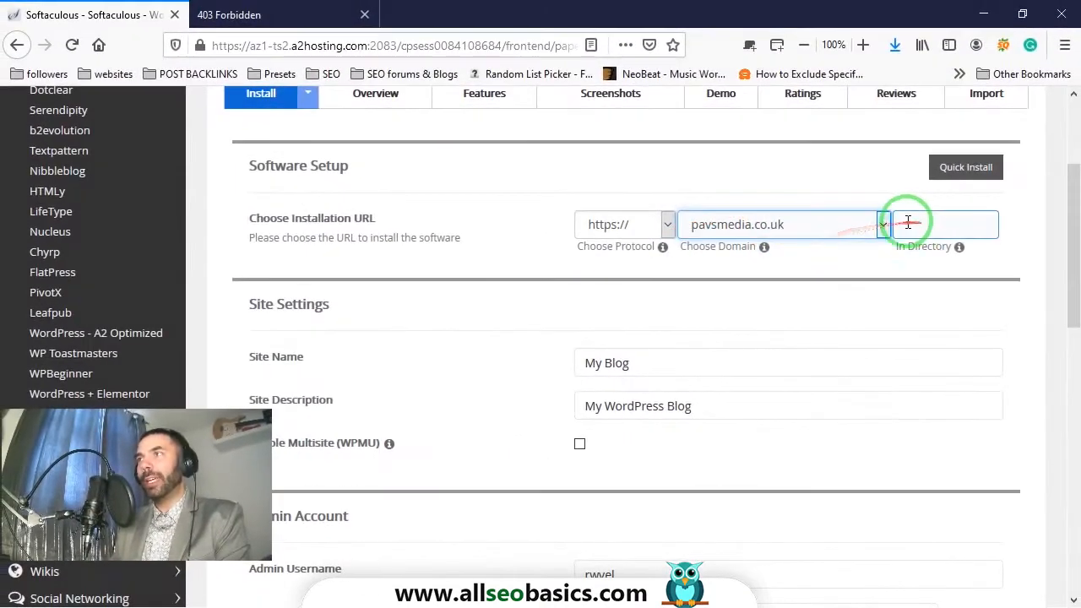
pyautogui.scroll(-1, 721, 292)
# Replace the site name 'My Blog' with 'Pavs Media SEO & WEB Agency'
pyautogui.moveTo(714, 282); pyautogui.dragTo(527, 283)
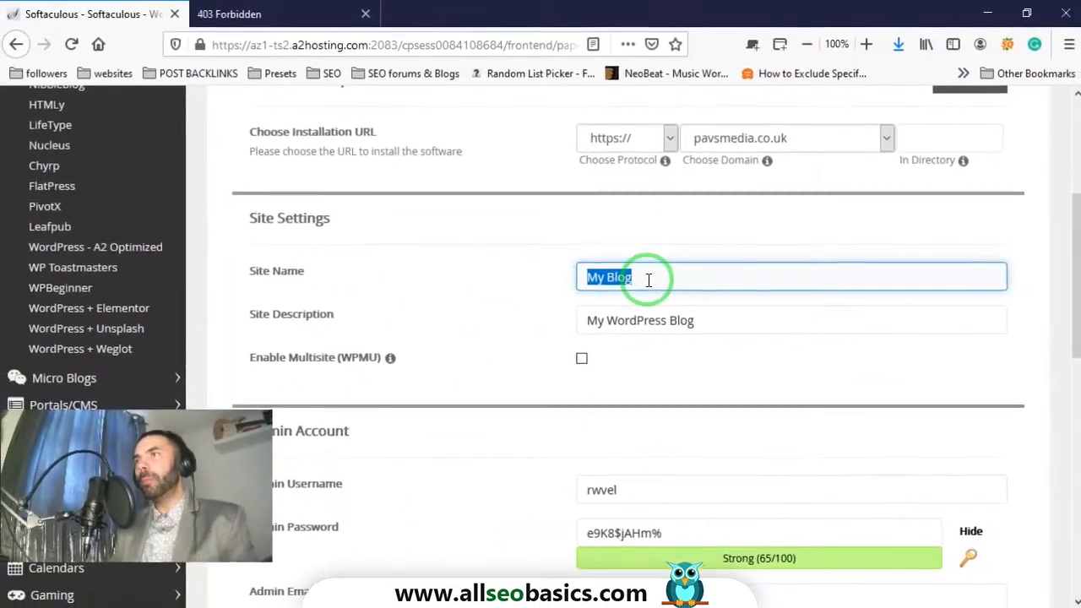
pyautogui.scroll(-1, 647, 279)
pyautogui.write('P')
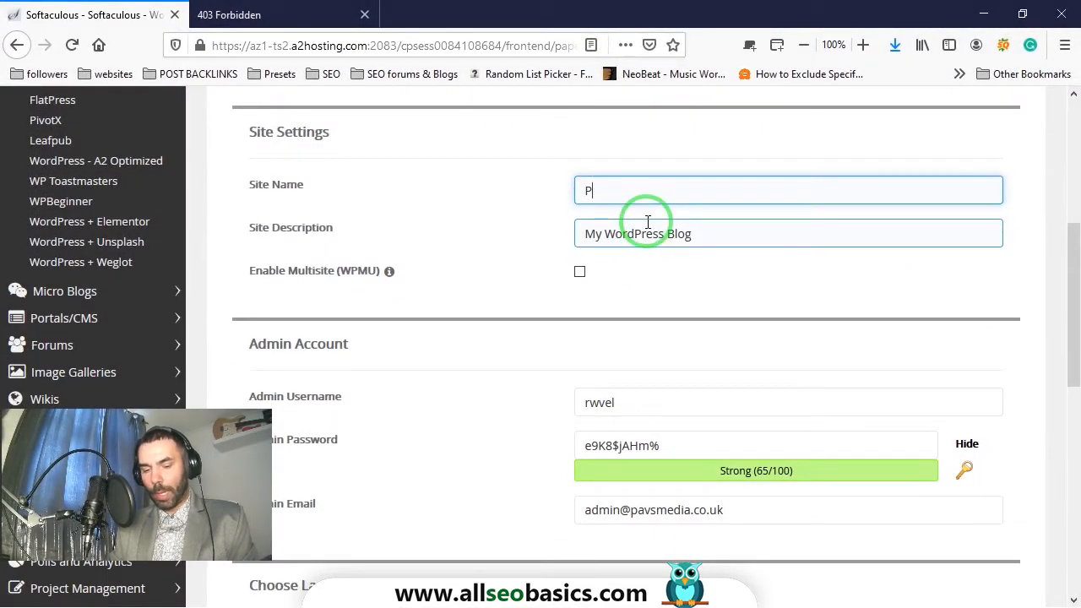
pyautogui.write('avs ')
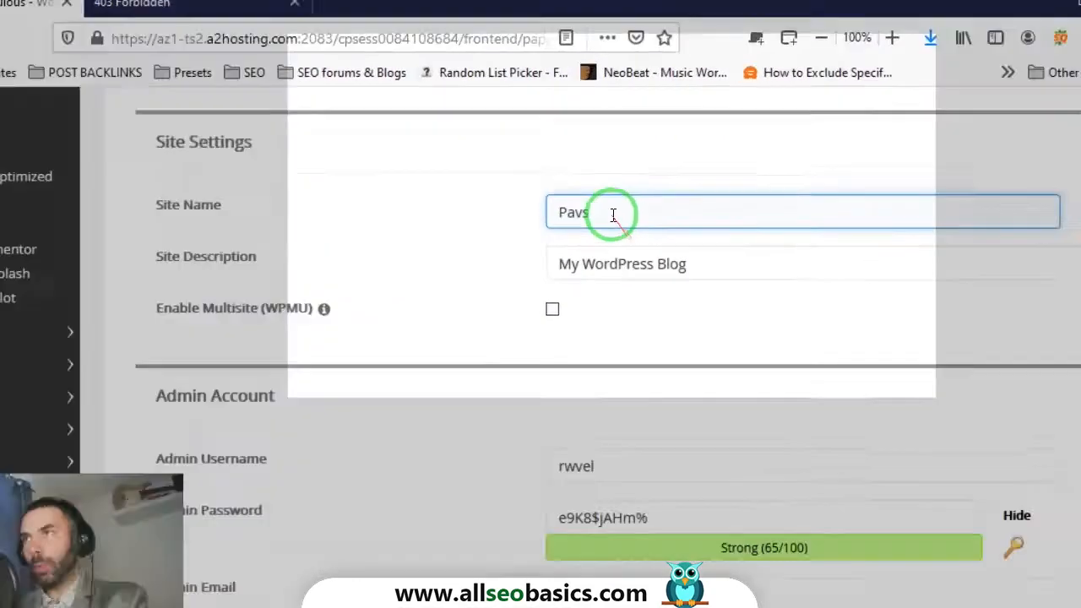
pyautogui.write('Media SEO & WEB Agency')
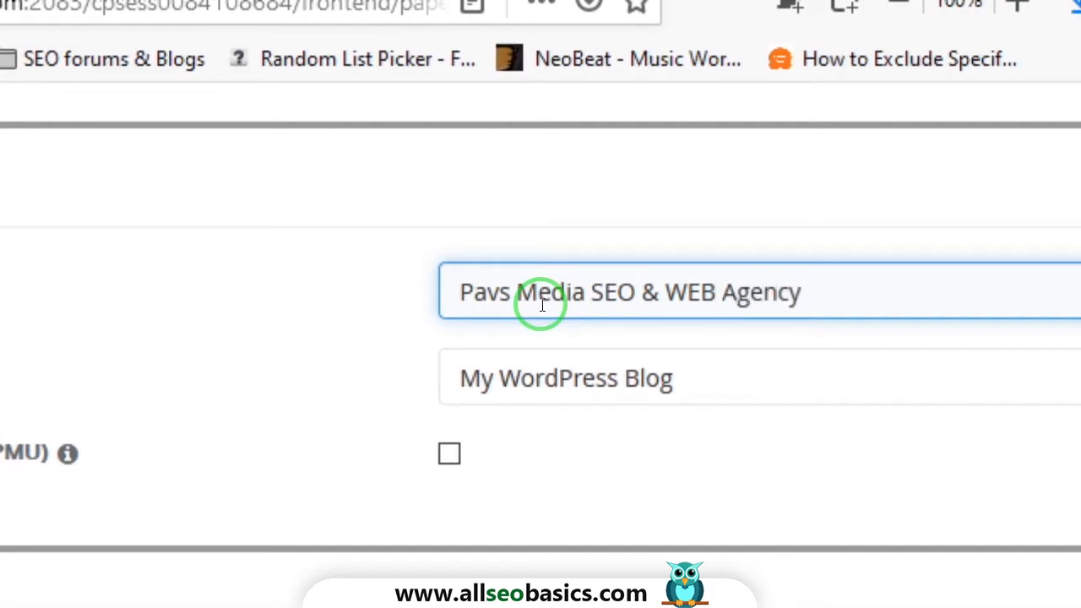
pyautogui.press('Tab')
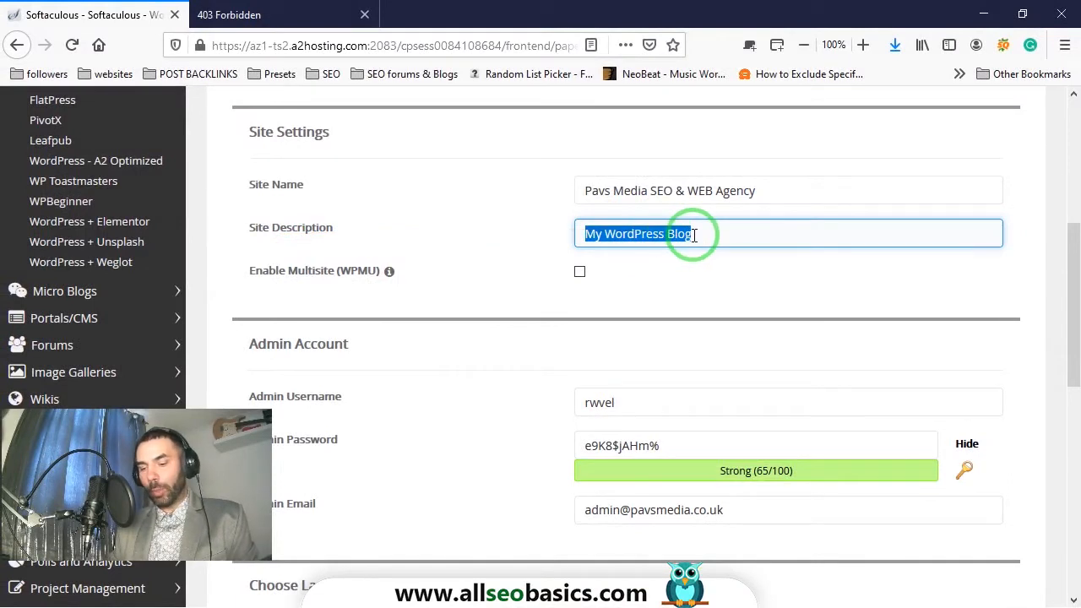
# Type the new tagline into Site Description and prefix it with 'Web Agency,'
pyautogui.write('Everything')
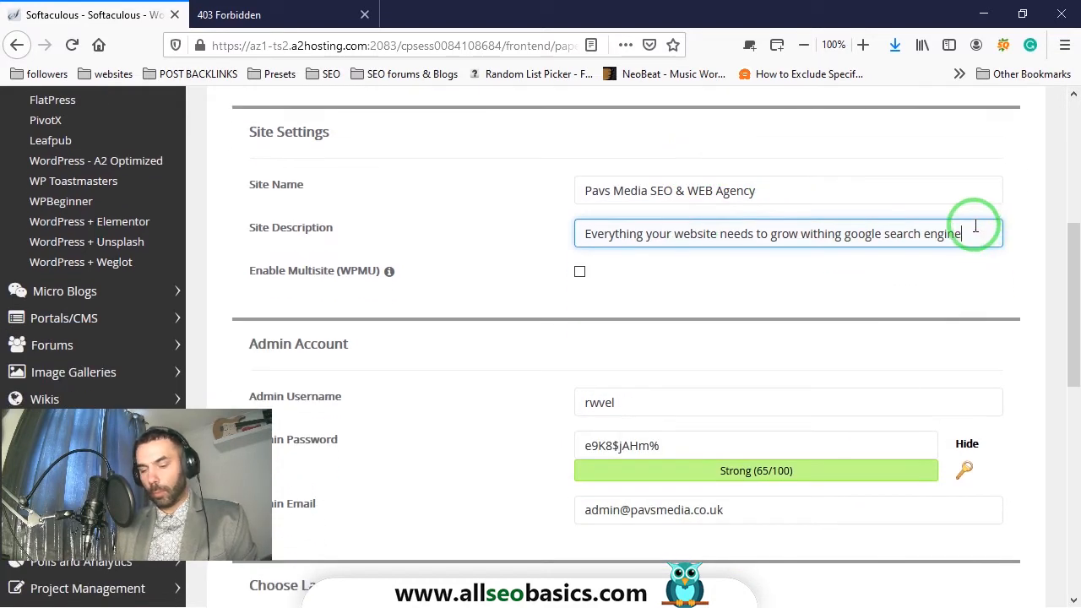
pyautogui.moveTo(975, 226); pyautogui.dragTo(717, 232)
pyautogui.click(586, 233)
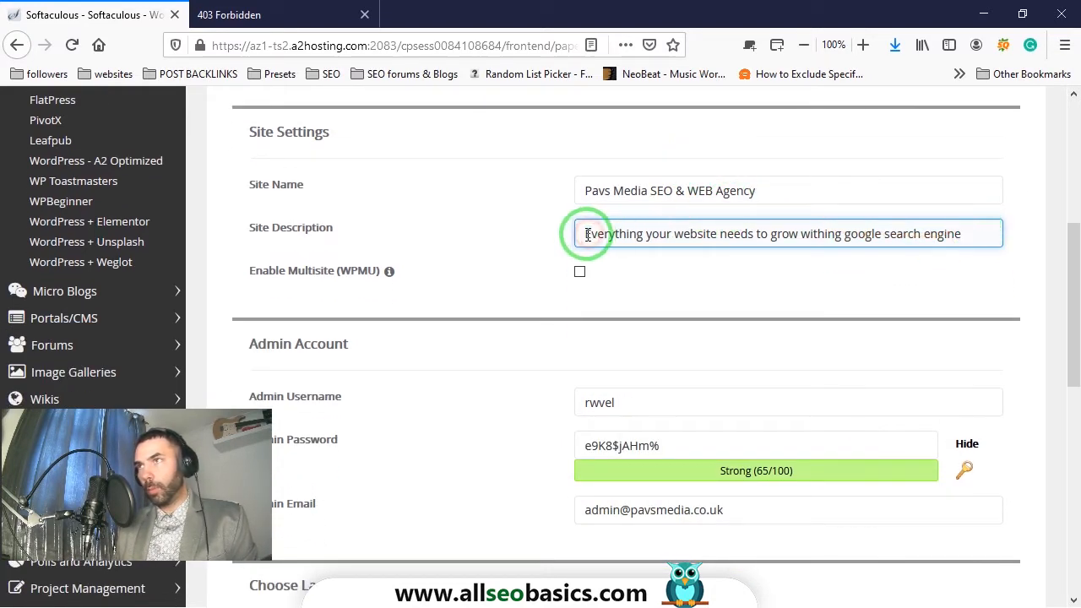
pyautogui.write('Web Agency')
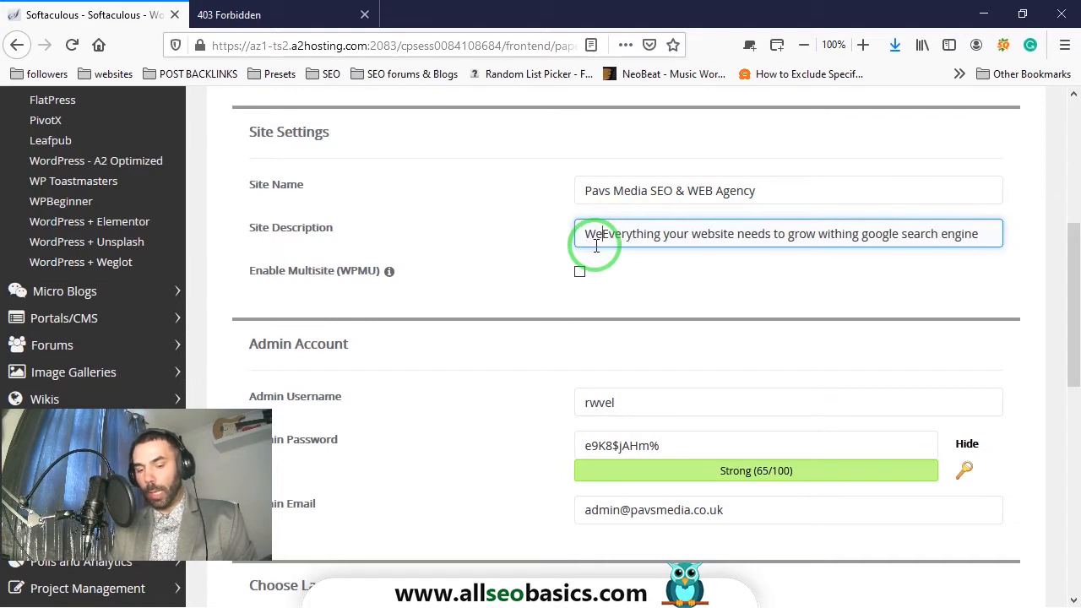
pyautogui.press('BackSpace')
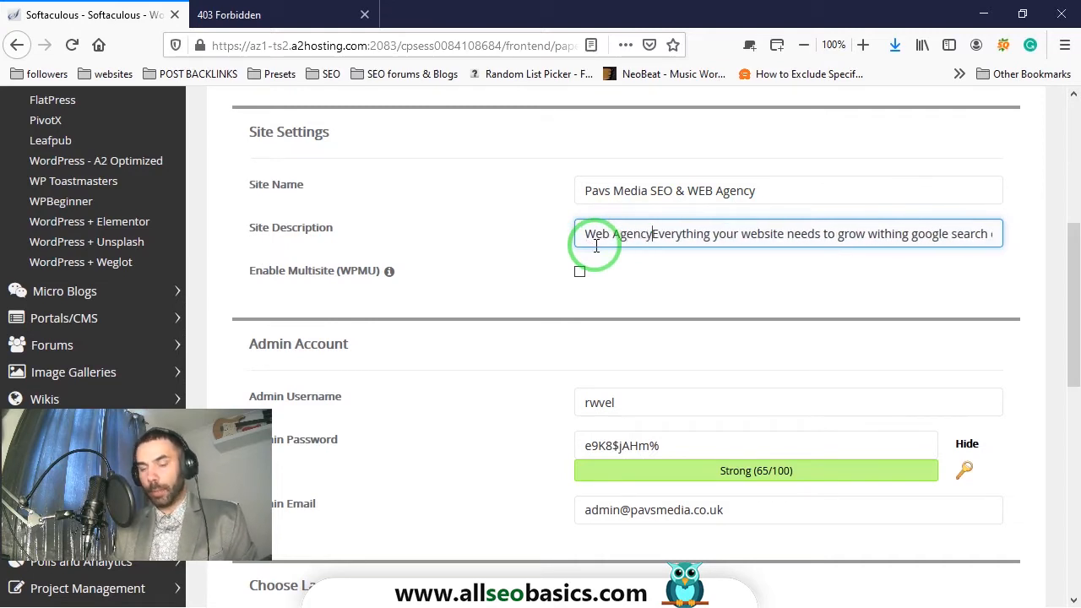
pyautogui.write(',')
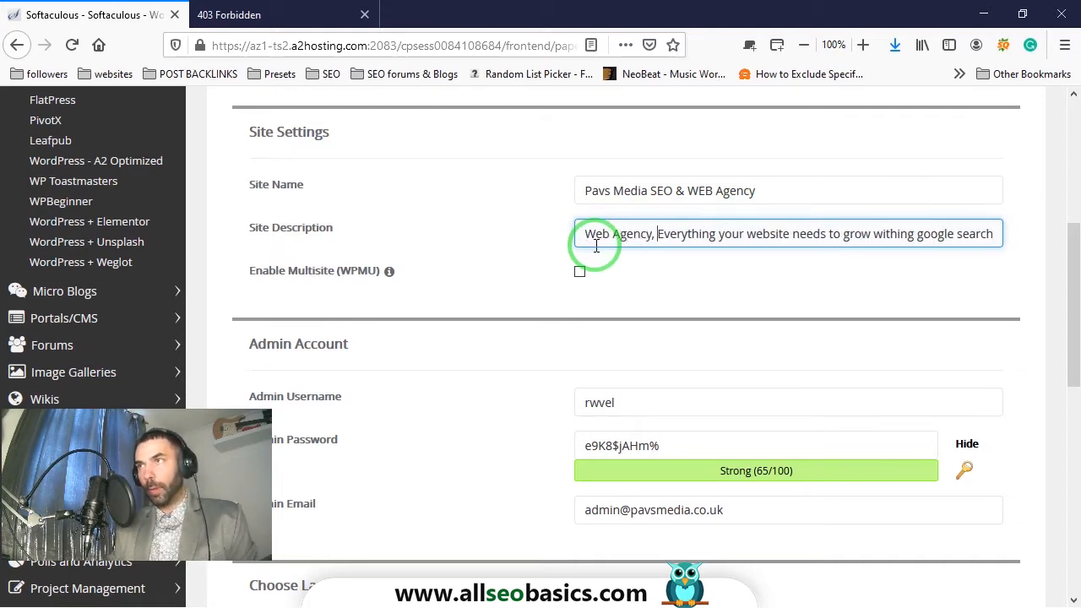
# Lowercase 'everything' and 'agency' in the description and end it with a full stop
pyautogui.click(664, 234)
pyautogui.press('BackSpace')
pyautogui.write('e')
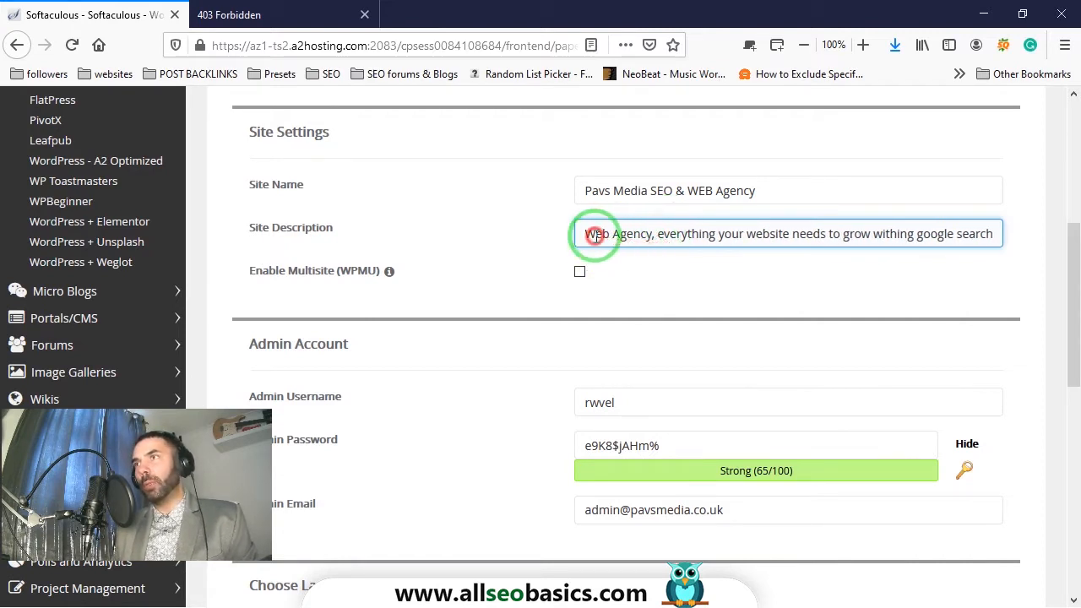
pyautogui.click(620, 236)
pyautogui.press('BackSpace')
pyautogui.write('a')
pyautogui.moveTo(626, 236); pyautogui.dragTo(1039, 225)
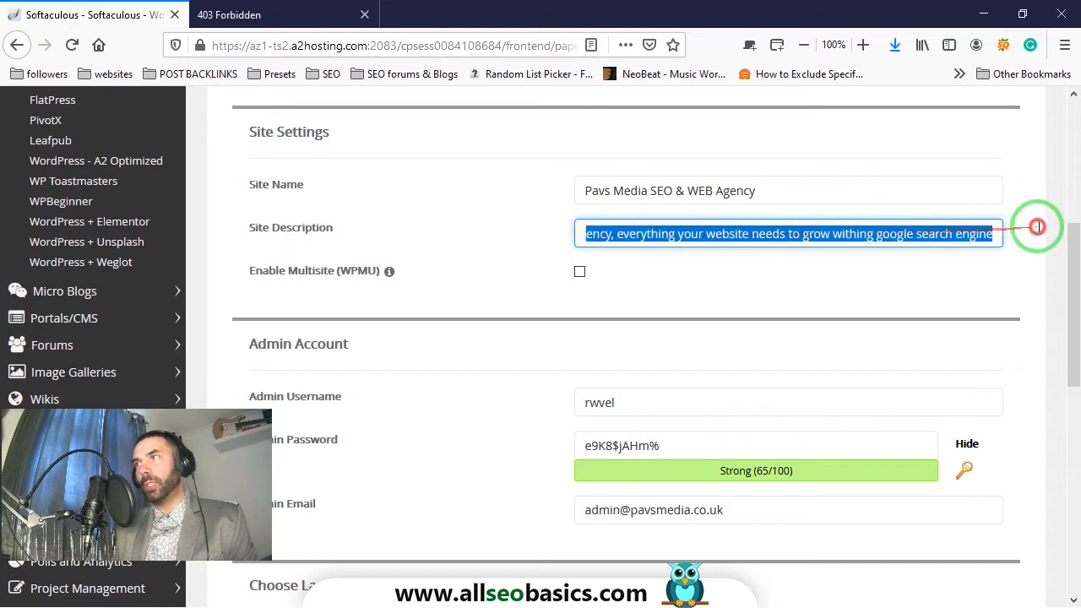
pyautogui.click(996, 234)
pyautogui.write('.')
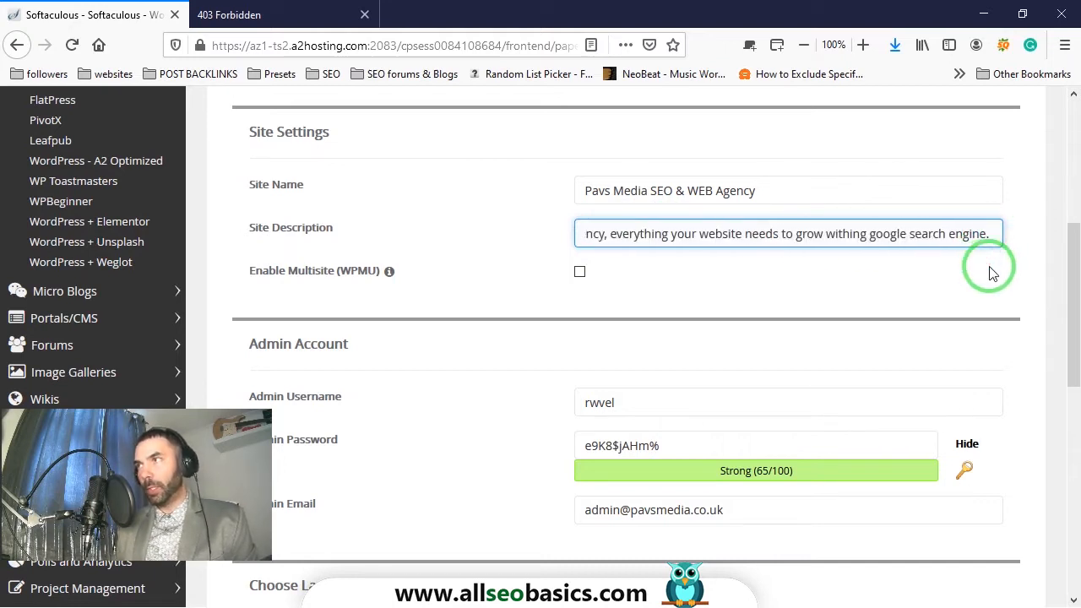
pyautogui.click(991, 236)
pyautogui.moveTo(991, 235); pyautogui.dragTo(500, 236)
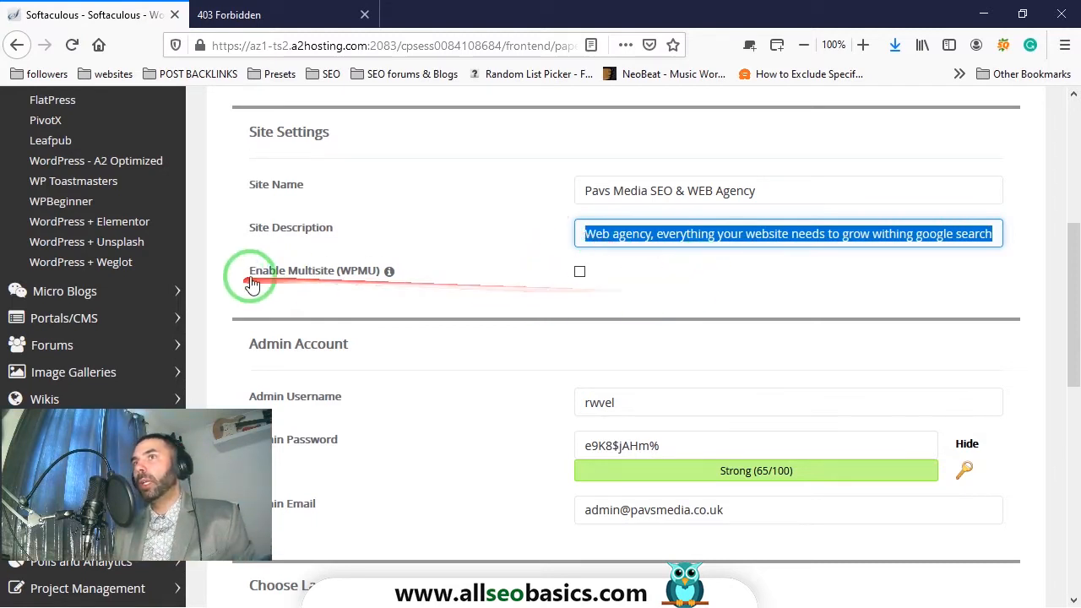
pyautogui.moveTo(389, 273)
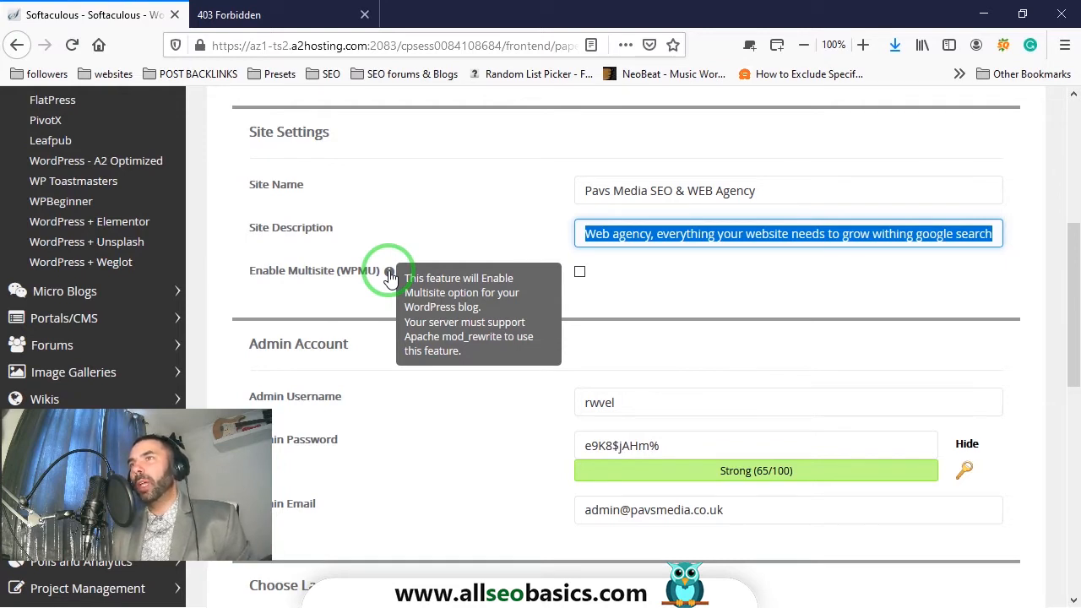
pyautogui.click(687, 234)
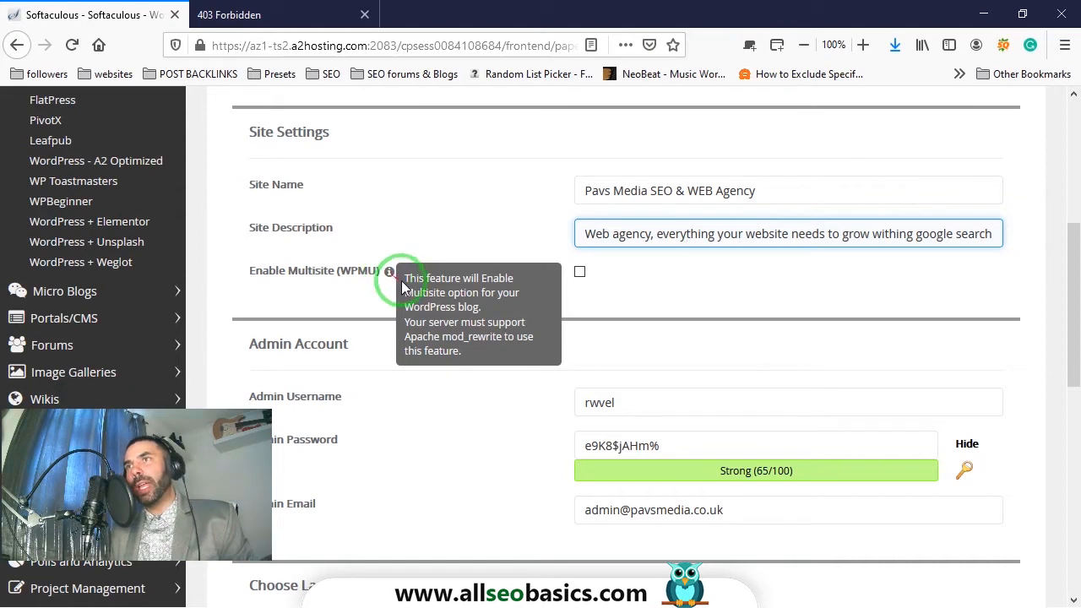
pyautogui.click(364, 297)
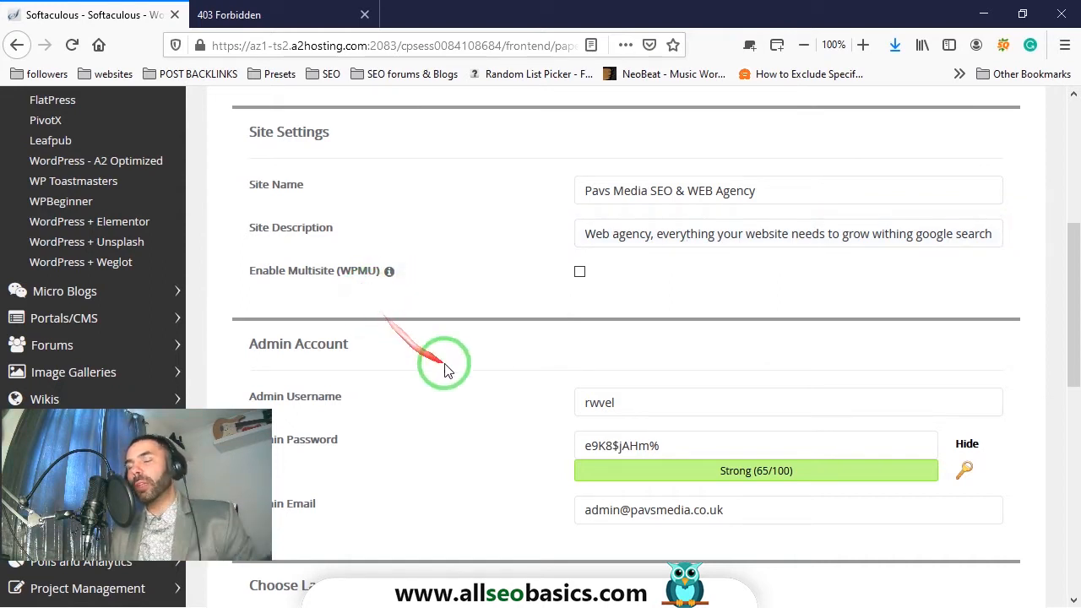
# Replace the default admin username with a custom one
pyautogui.scroll(-1, 673, 309)
pyautogui.scroll(-3, 673, 308)
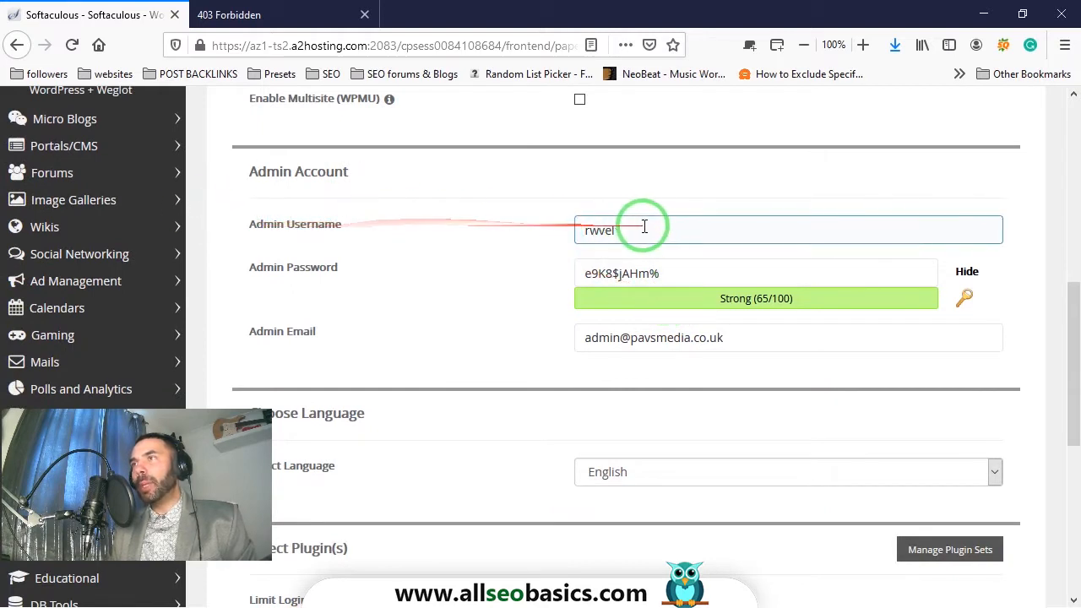
pyautogui.moveTo(642, 229); pyautogui.dragTo(517, 226)
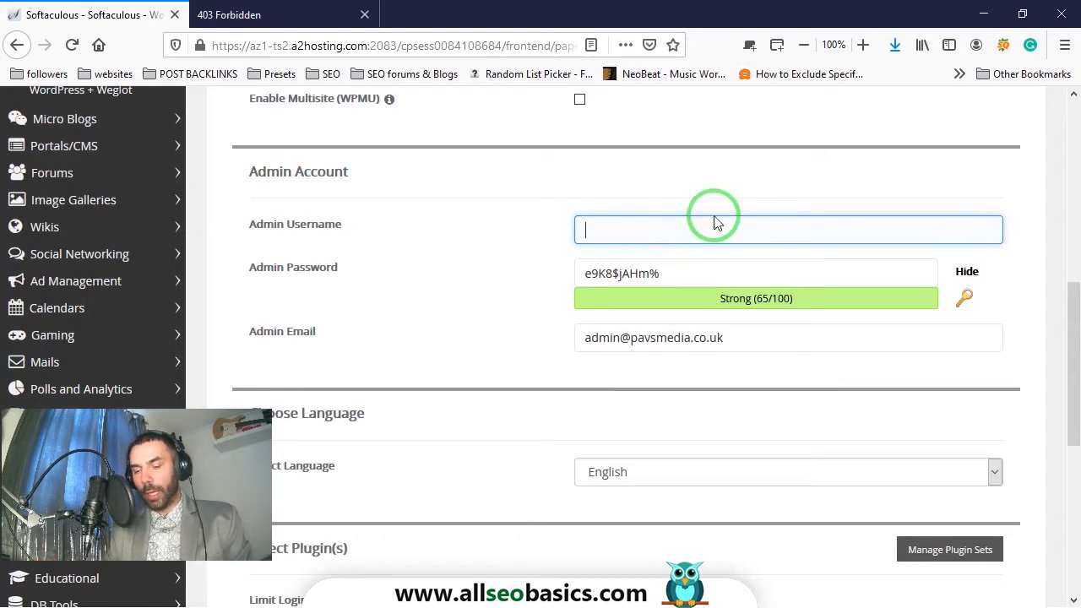
pyautogui.write('pavsmedia')
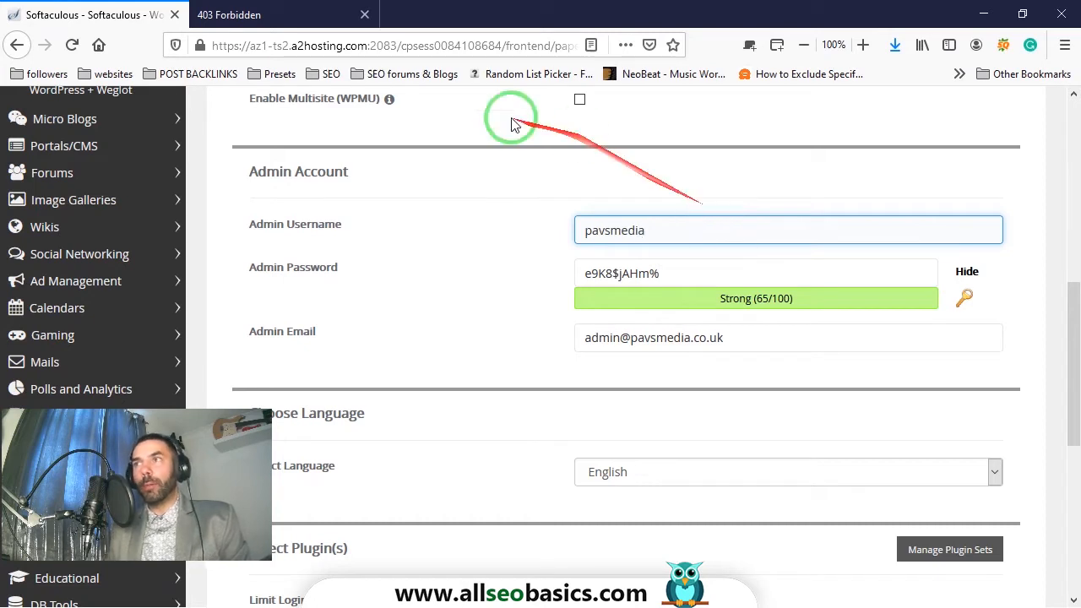
# Enter a new Strong (98/100) admin password with its characters masked
pyautogui.click(967, 271)
pyautogui.click(671, 271)
pyautogui.moveTo(670, 271); pyautogui.dragTo(521, 270)
pyautogui.write('•••')
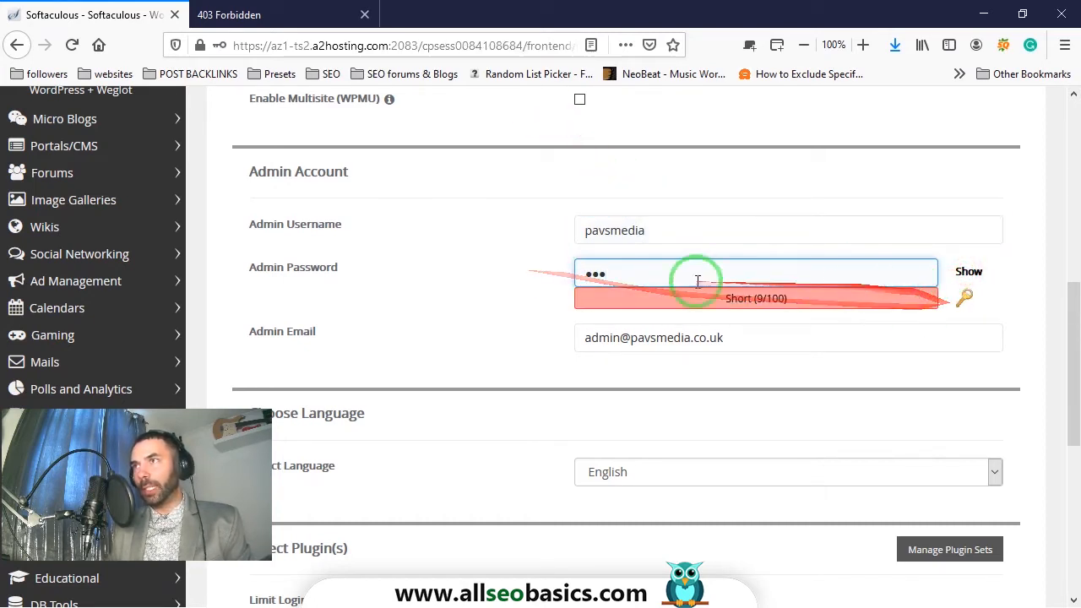
pyautogui.moveTo(695, 278); pyautogui.dragTo(574, 282)
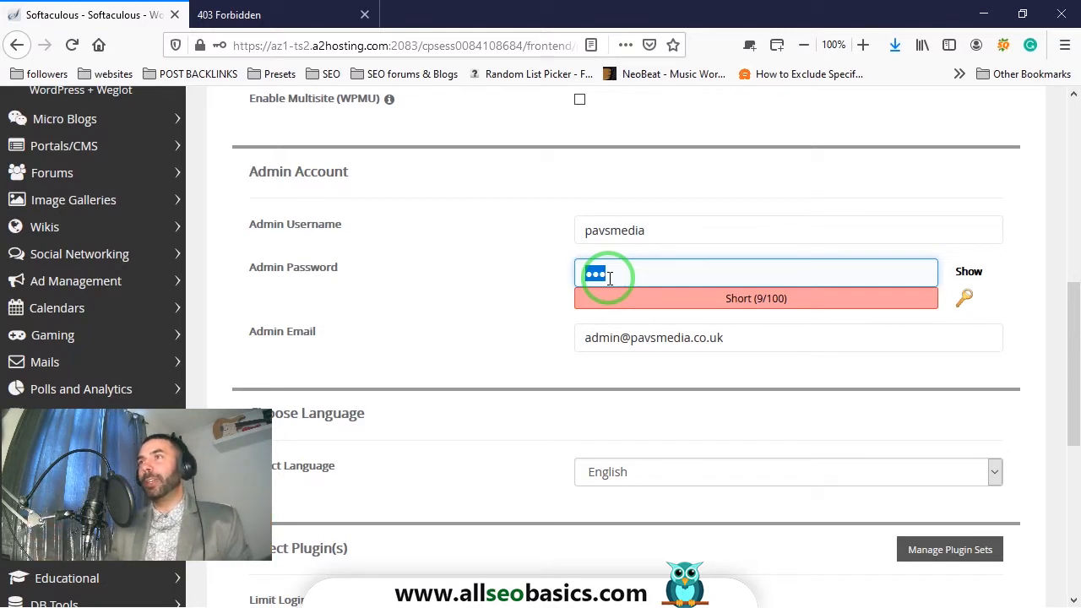
pyautogui.moveTo(610, 277); pyautogui.dragTo(577, 272)
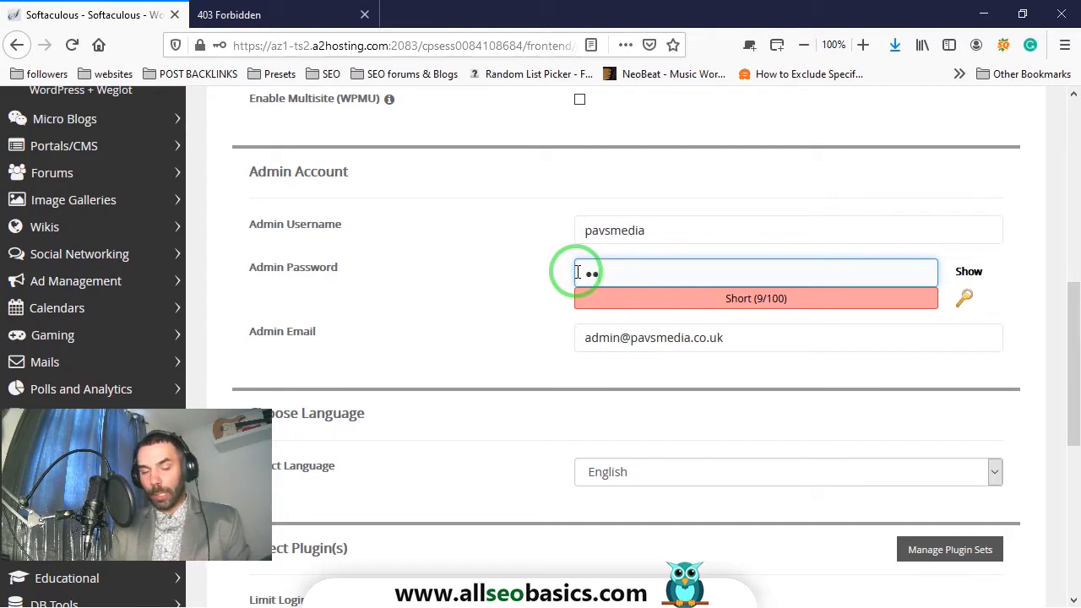
pyautogui.write('••••')
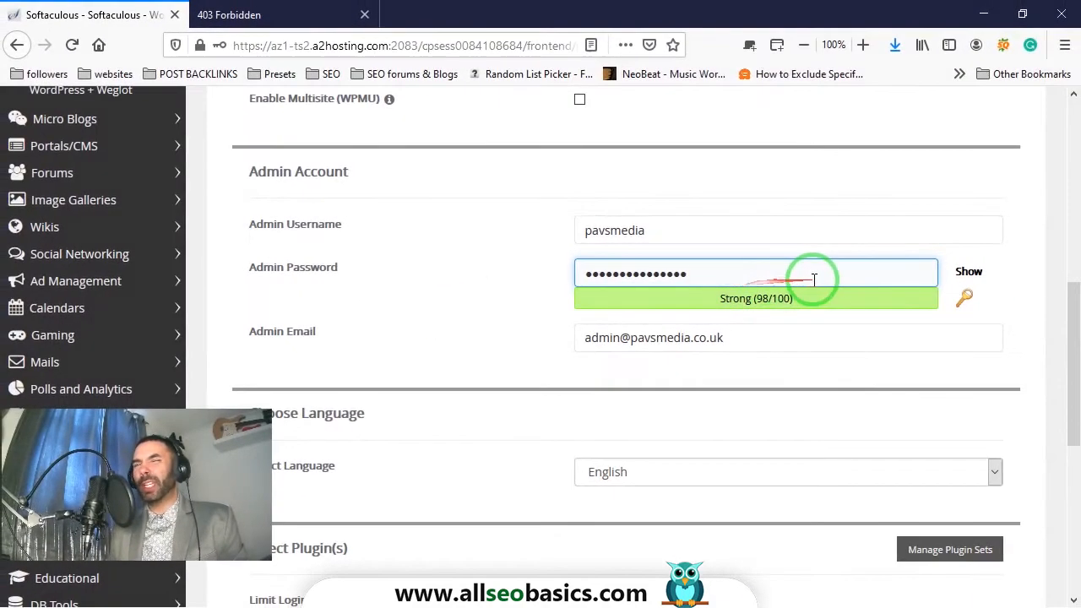
# Change the mailbox part of the admin email, then scroll down to Choose Language
pyautogui.scroll(-2, 815, 277)
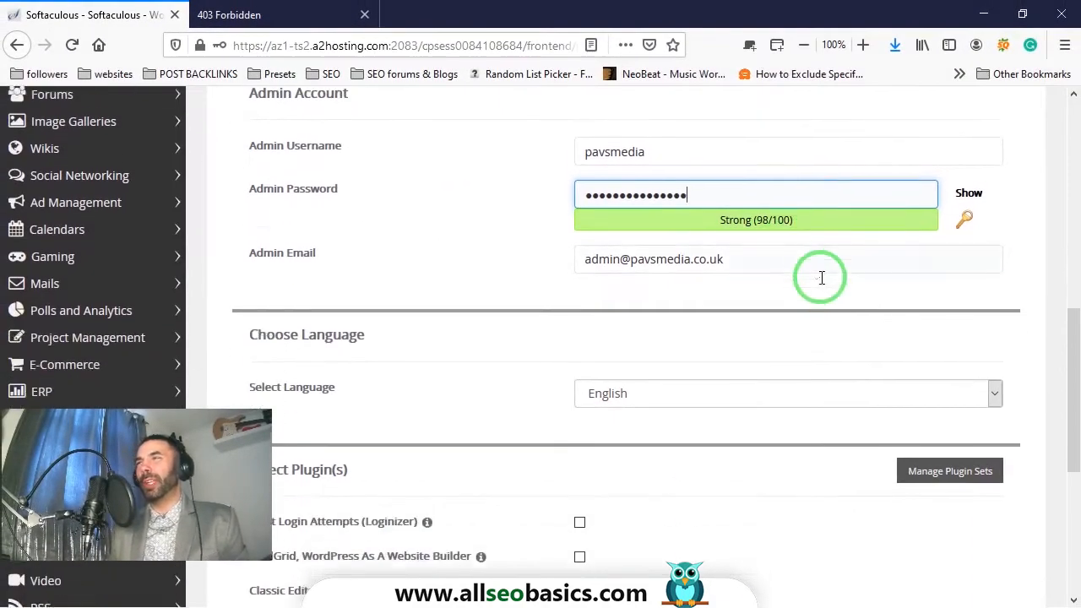
pyautogui.scroll(-2, 776, 282)
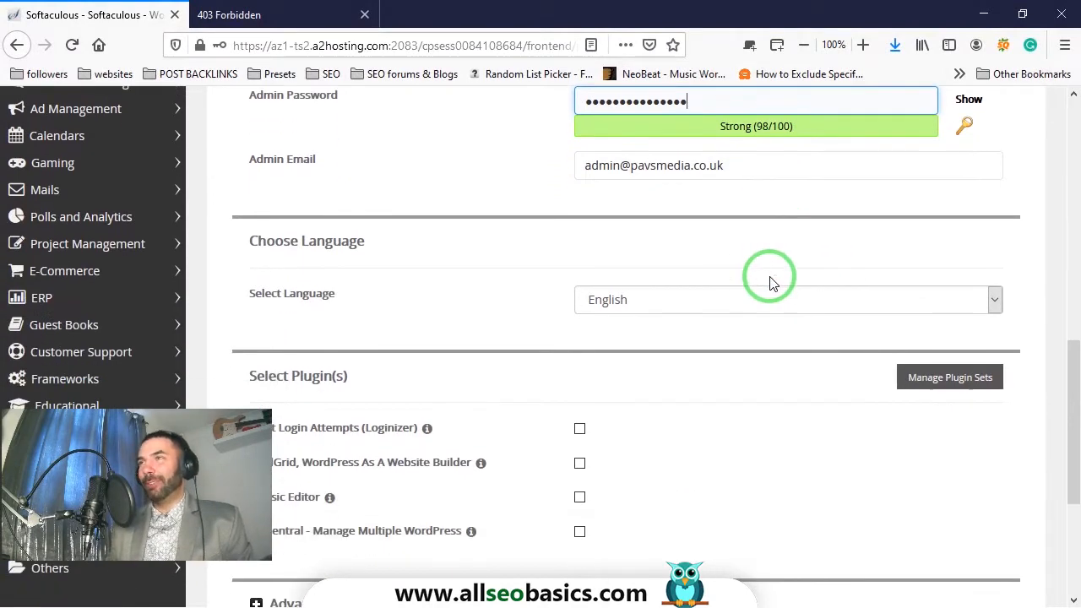
pyautogui.scroll(2, 607, 242)
pyautogui.click(608, 251)
pyautogui.moveTo(609, 251); pyautogui.dragTo(566, 252)
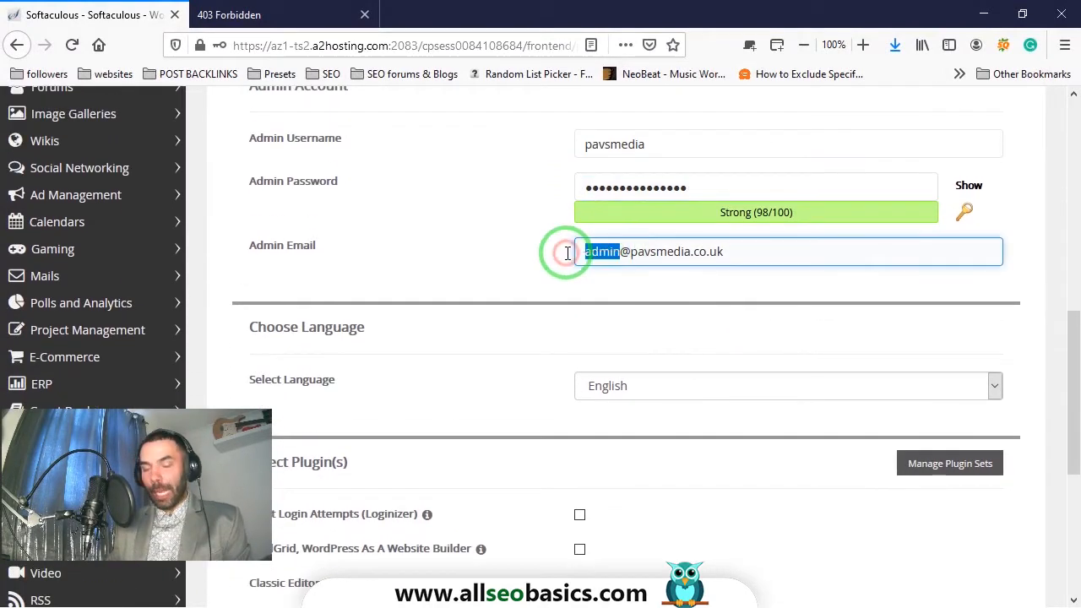
pyautogui.press('BackSpace')
pyautogui.write('info')
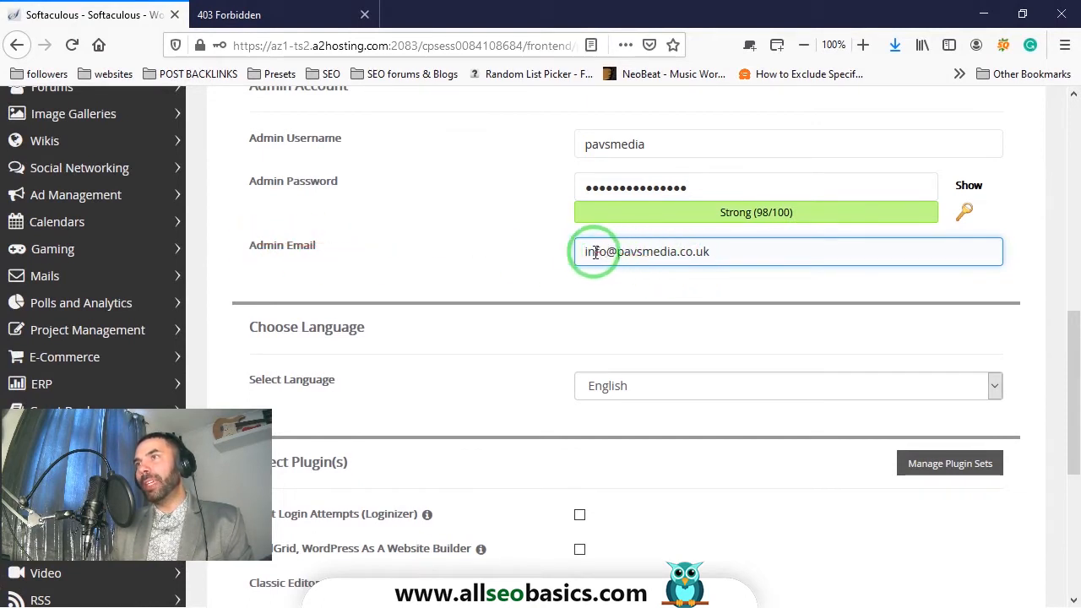
pyautogui.click(613, 286)
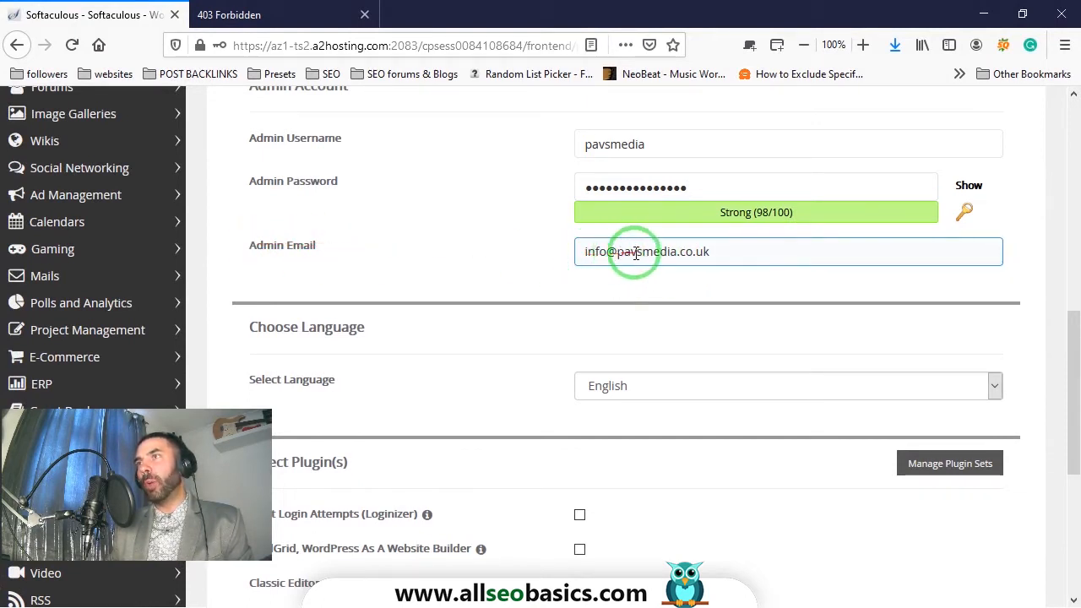
pyautogui.scroll(-2, 722, 325)
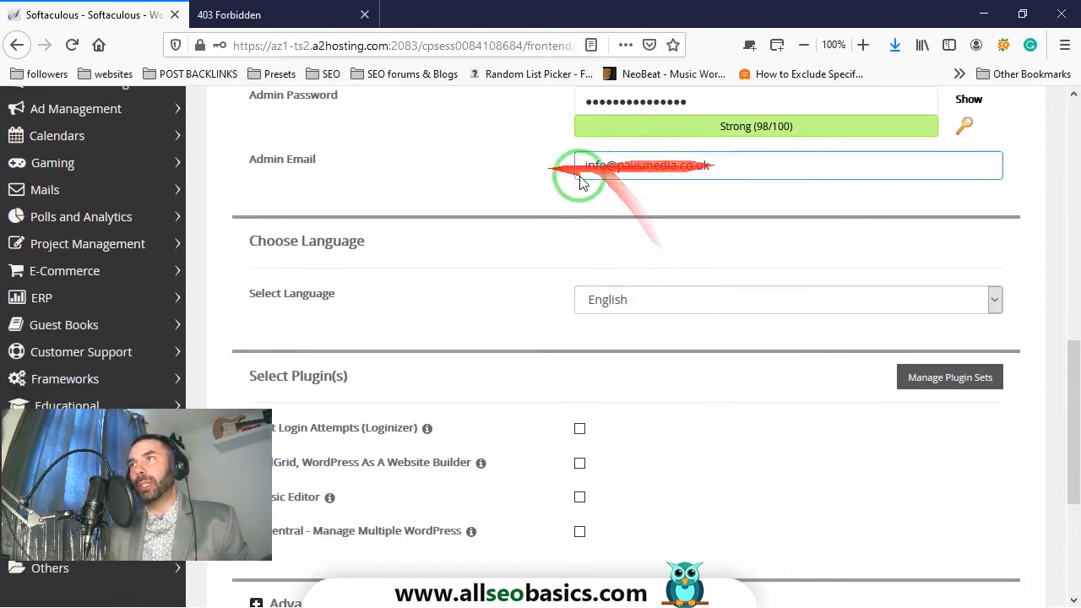
pyautogui.scroll(-2, 541, 259)
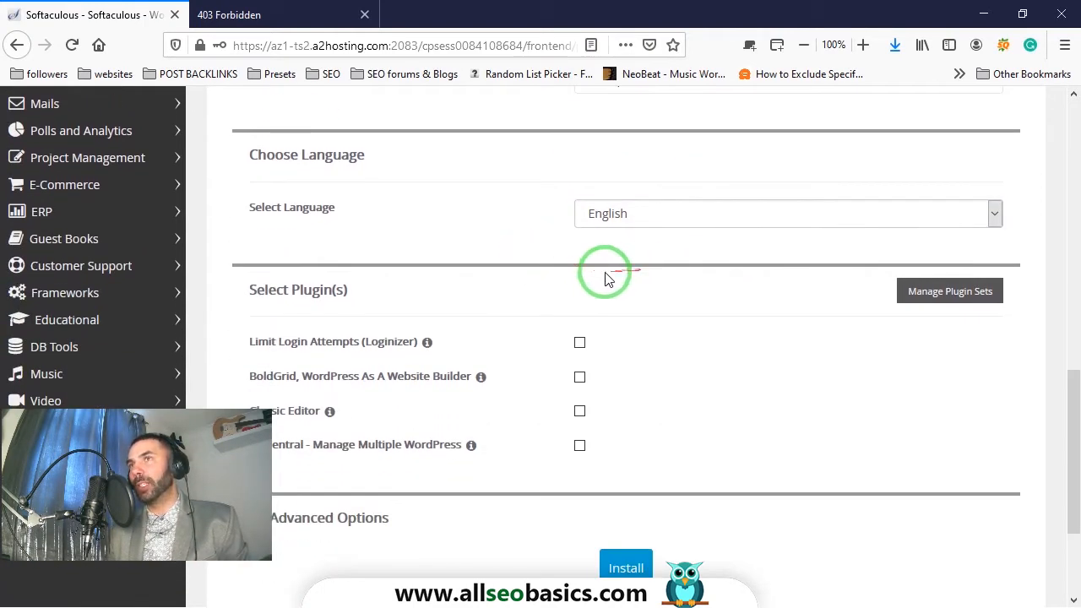
pyautogui.scroll(-2, 403, 186)
pyautogui.click(596, 127)
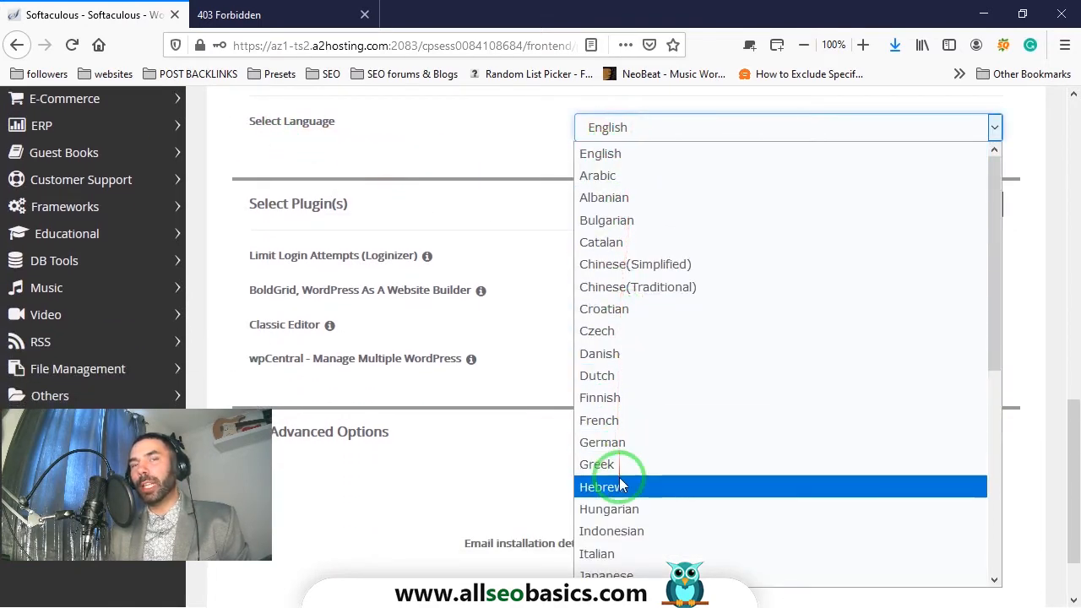
pyautogui.click(623, 155)
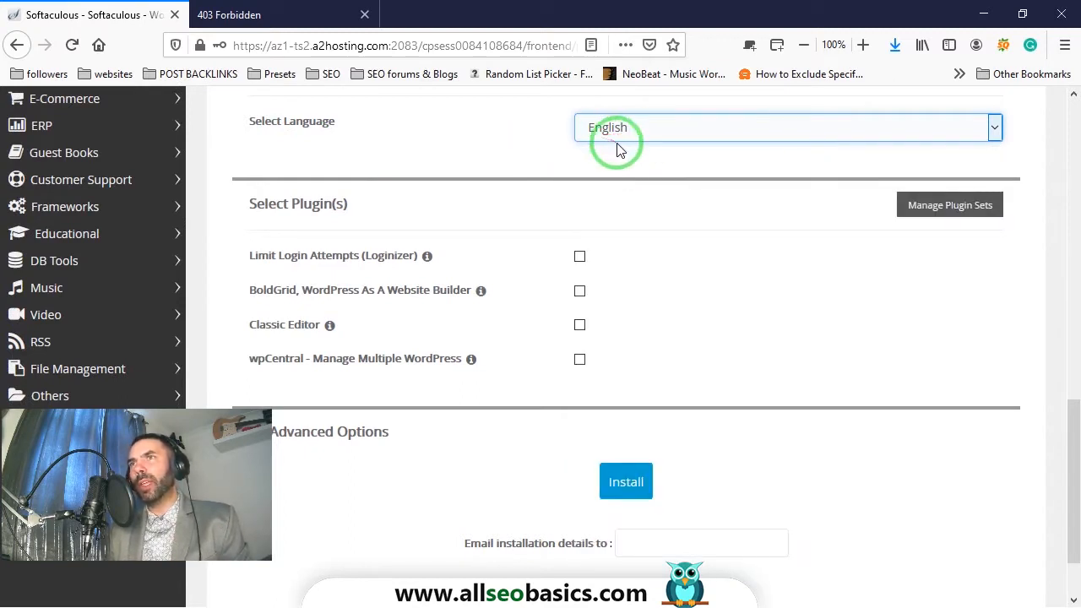
pyautogui.scroll(-2, 592, 203)
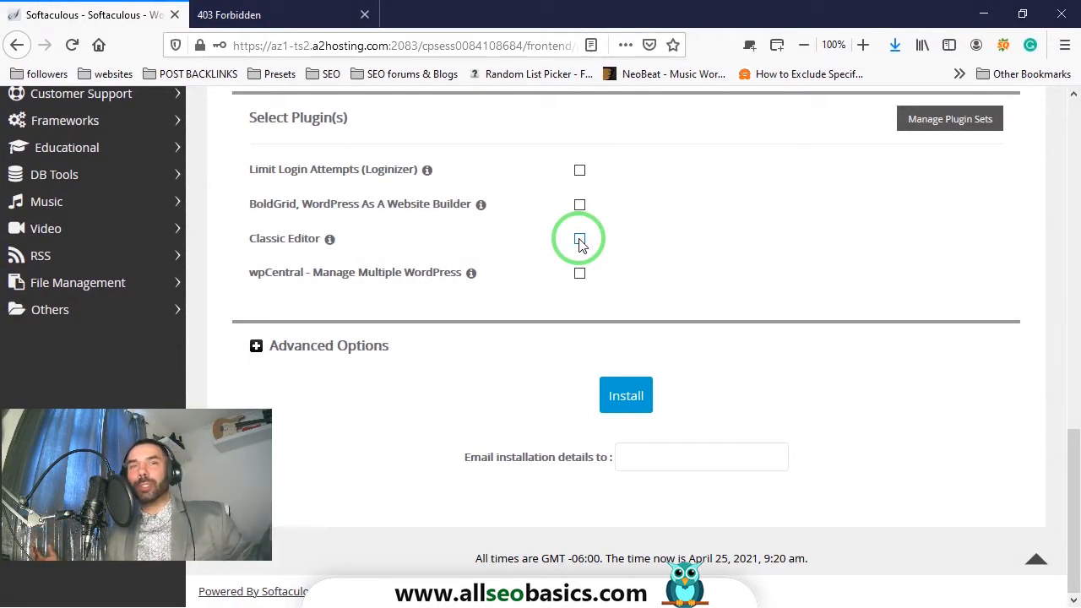
pyautogui.click(580, 240)
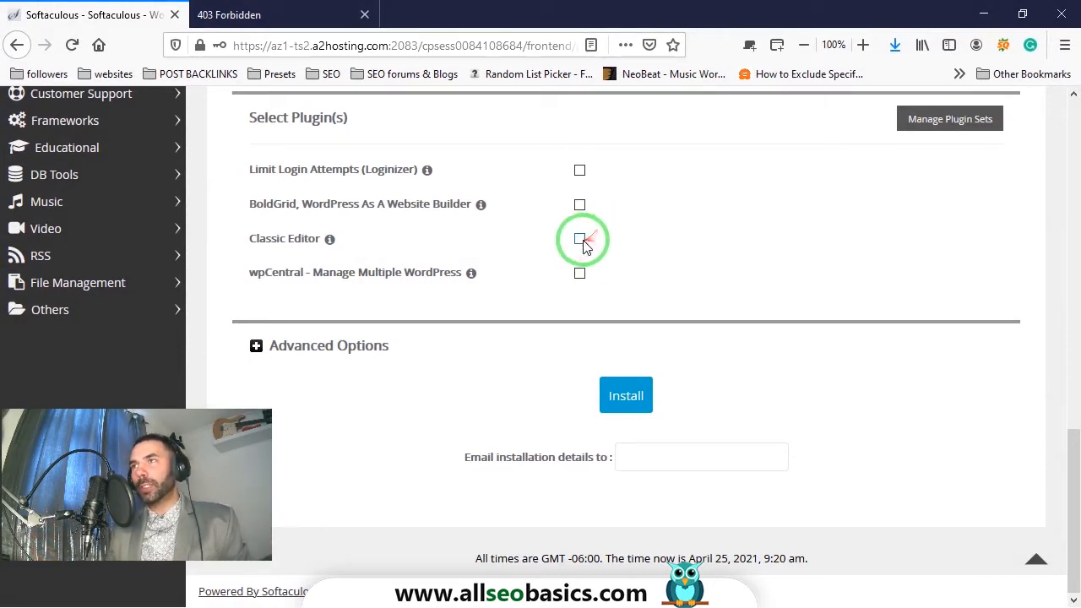
pyautogui.click(579, 239)
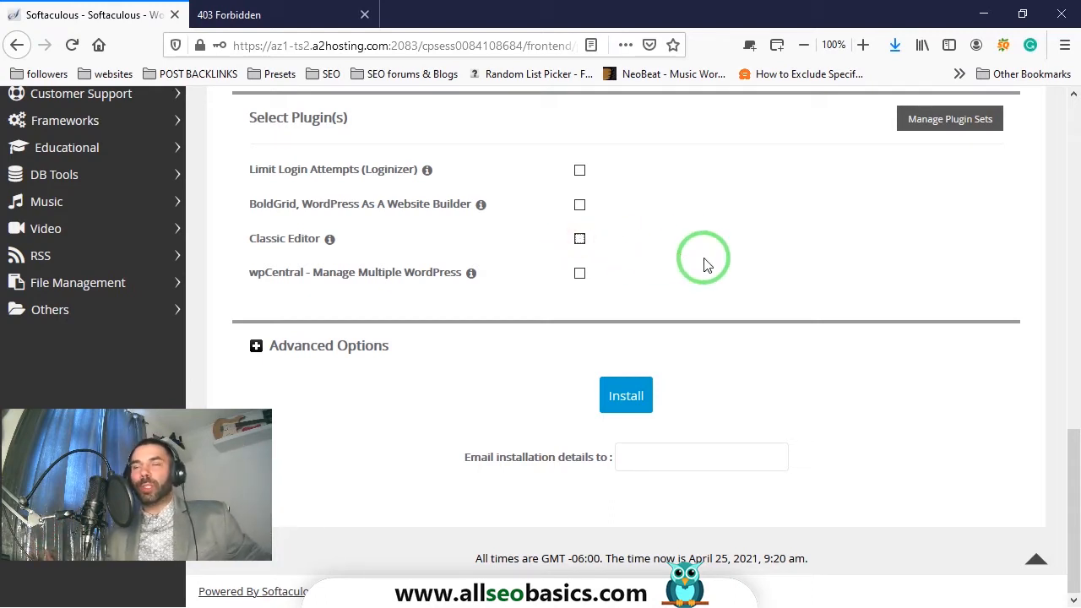
pyautogui.click(580, 239)
pyautogui.click(580, 238)
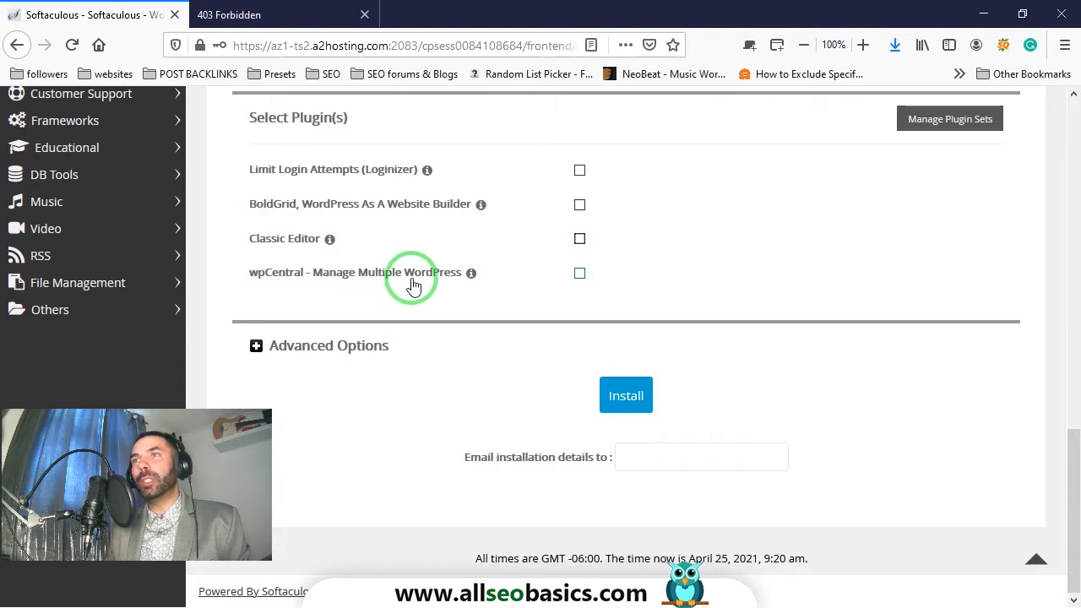
pyautogui.moveTo(471, 281)
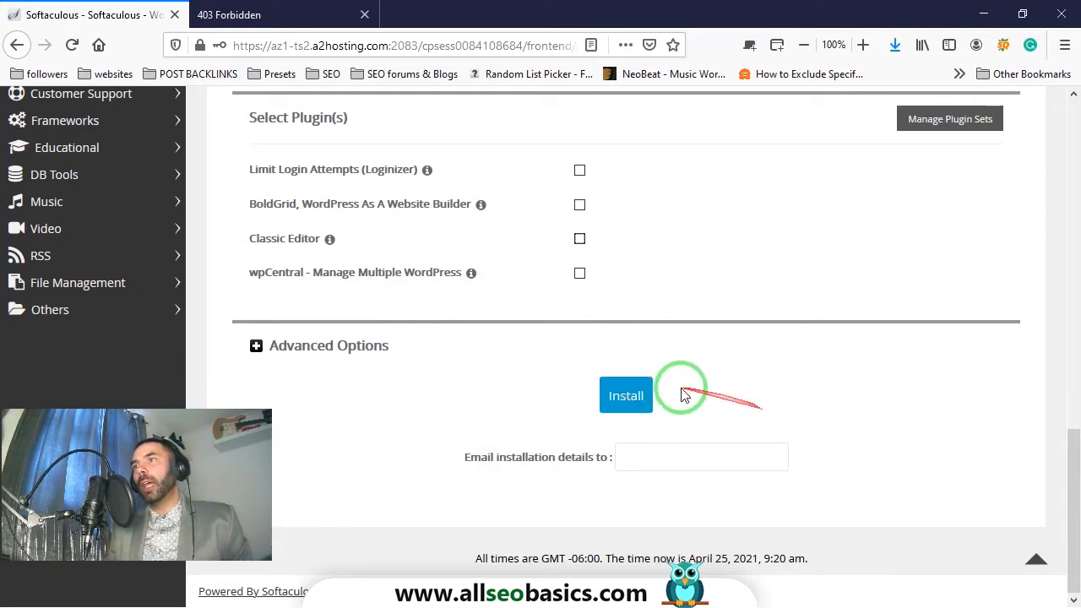
pyautogui.scroll(7, 760, 355)
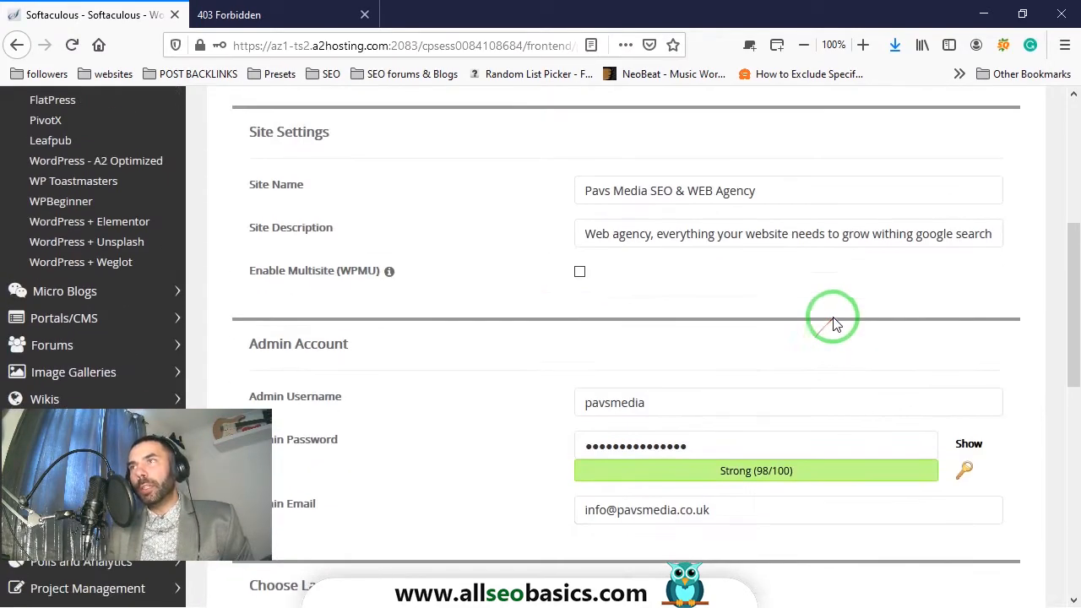
pyautogui.scroll(5, 659, 236)
pyautogui.scroll(-5, 724, 248)
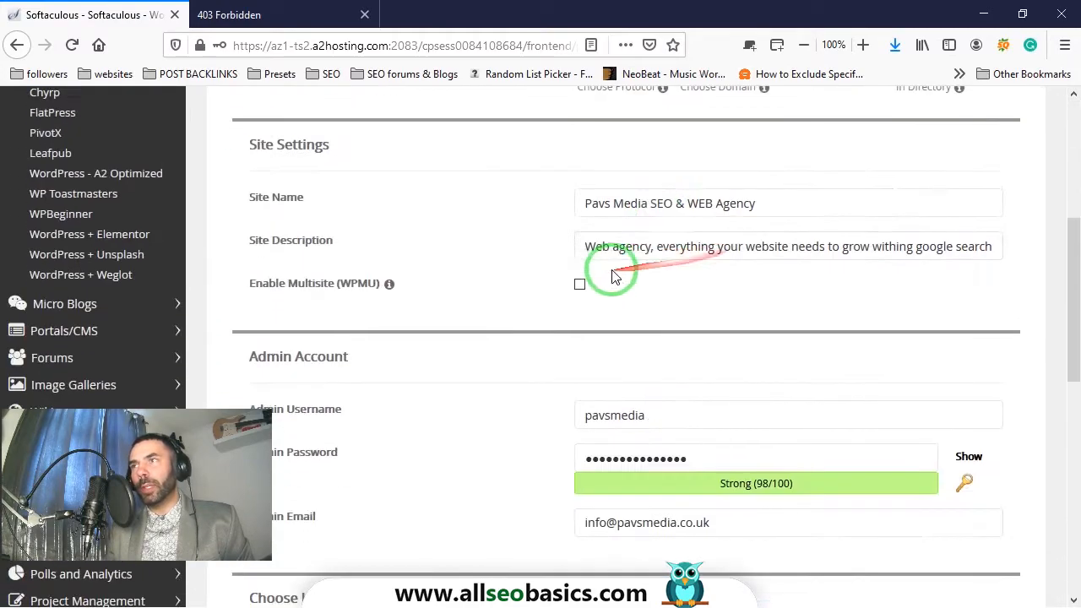
pyautogui.scroll(3, 616, 278)
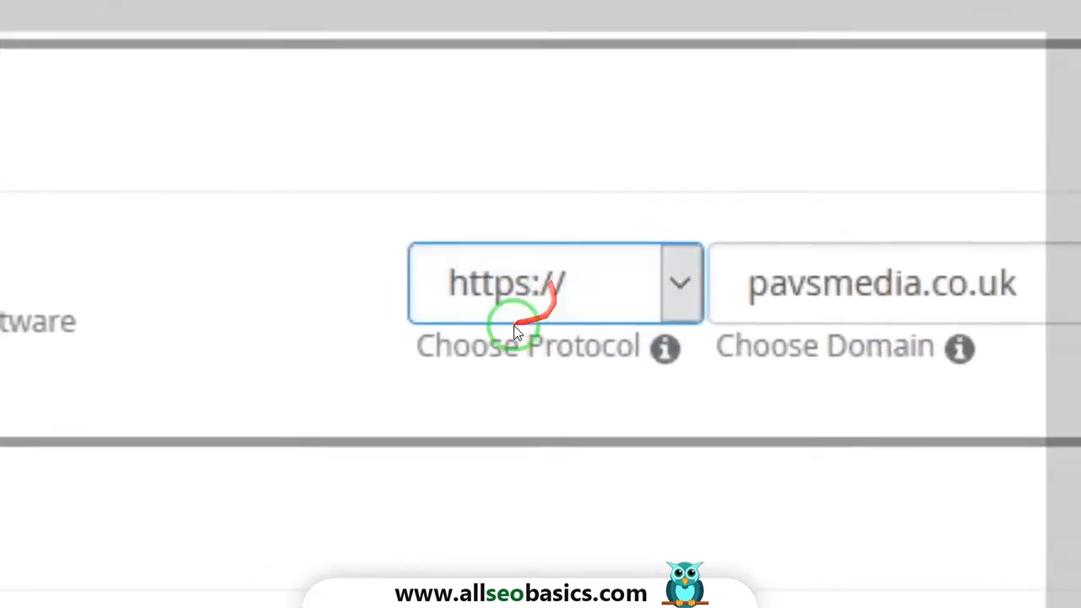
pyautogui.click(574, 295)
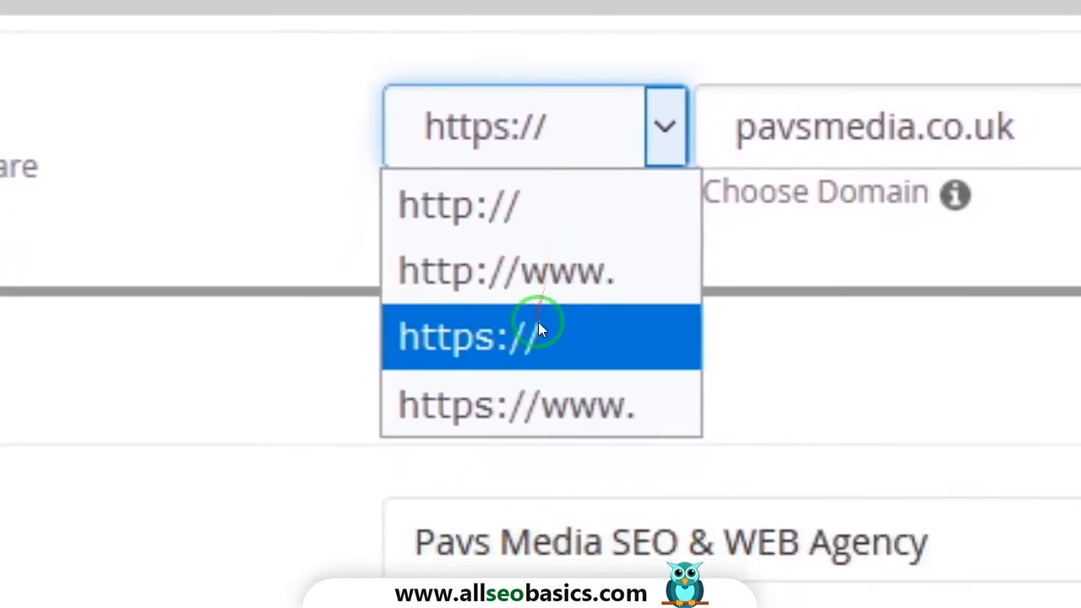
pyautogui.click(544, 404)
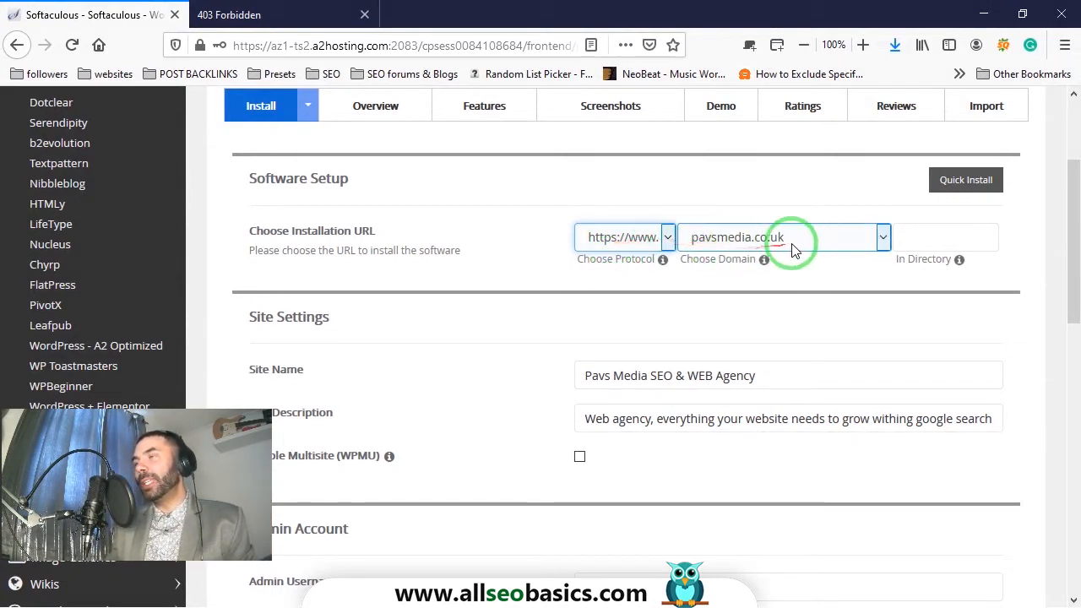
pyautogui.moveTo(793, 246)
pyautogui.mouseDown()
pyautogui.moveTo(853, 265)
pyautogui.moveTo(803, 290)
pyautogui.moveTo(545, 314)
pyautogui.moveTo(683, 273)
pyautogui.mouseUp()
pyautogui.scroll(-2, 816, 222)
pyautogui.moveTo(816, 222)
pyautogui.mouseDown()
pyautogui.moveTo(579, 242)
pyautogui.moveTo(733, 190)
pyautogui.moveTo(707, 299)
pyautogui.moveTo(825, 145)
pyautogui.moveTo(627, 279)
pyautogui.mouseUp()
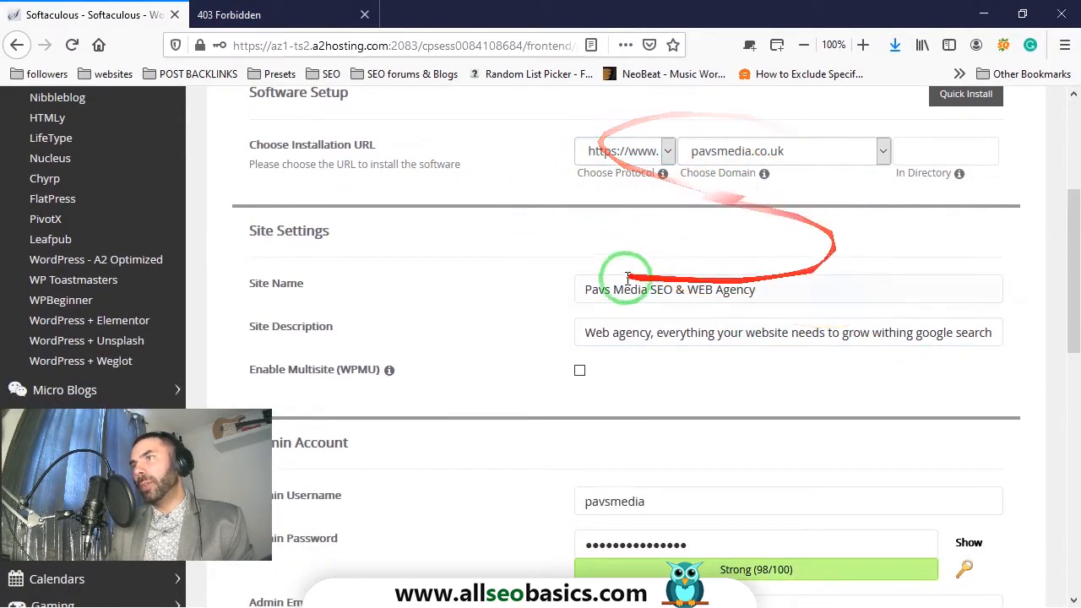
pyautogui.scroll(-9, 895, 389)
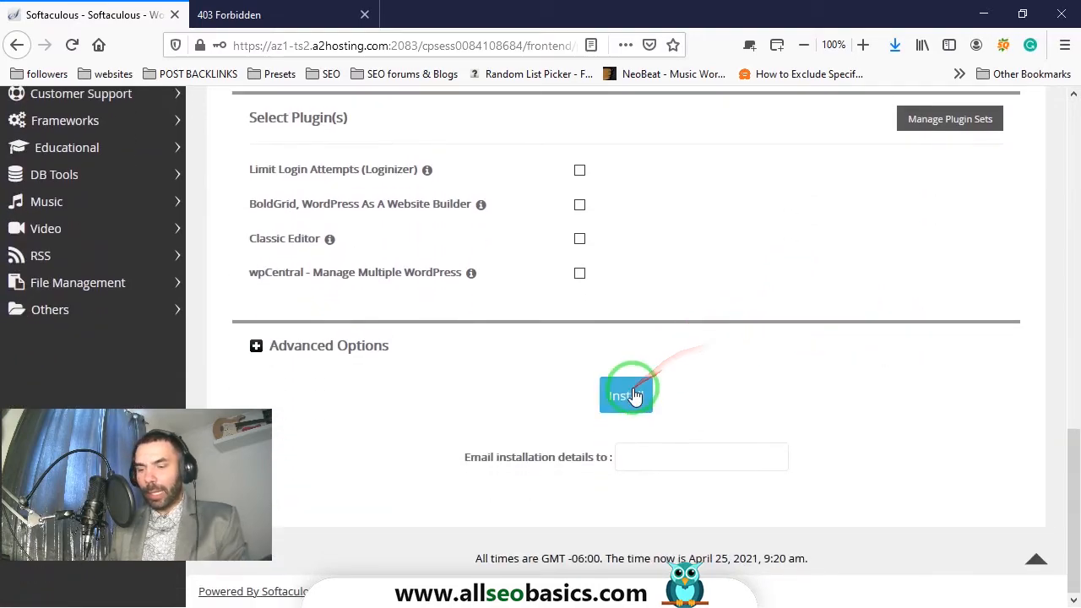
# Start the WordPress installation and let Firefox save the hosting login
pyautogui.click(632, 396)
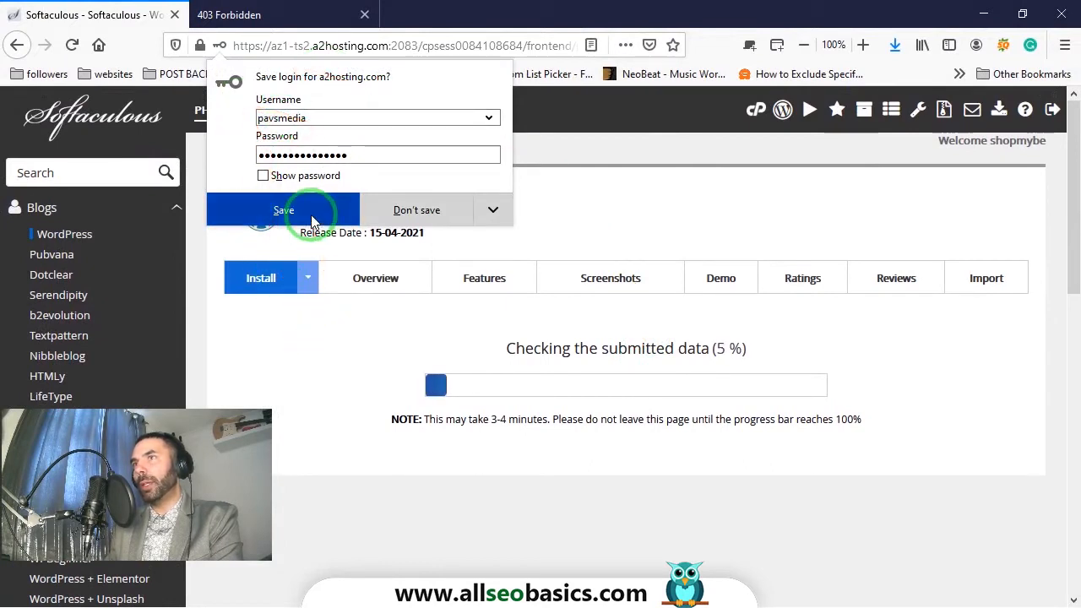
pyautogui.click(287, 210)
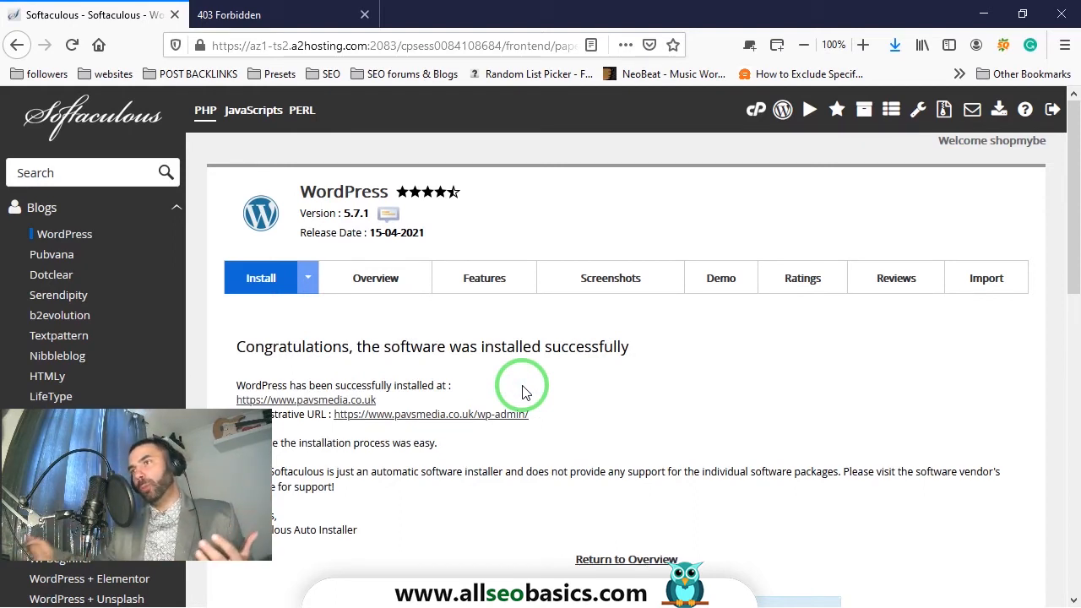
pyautogui.scroll(-2, 574, 341)
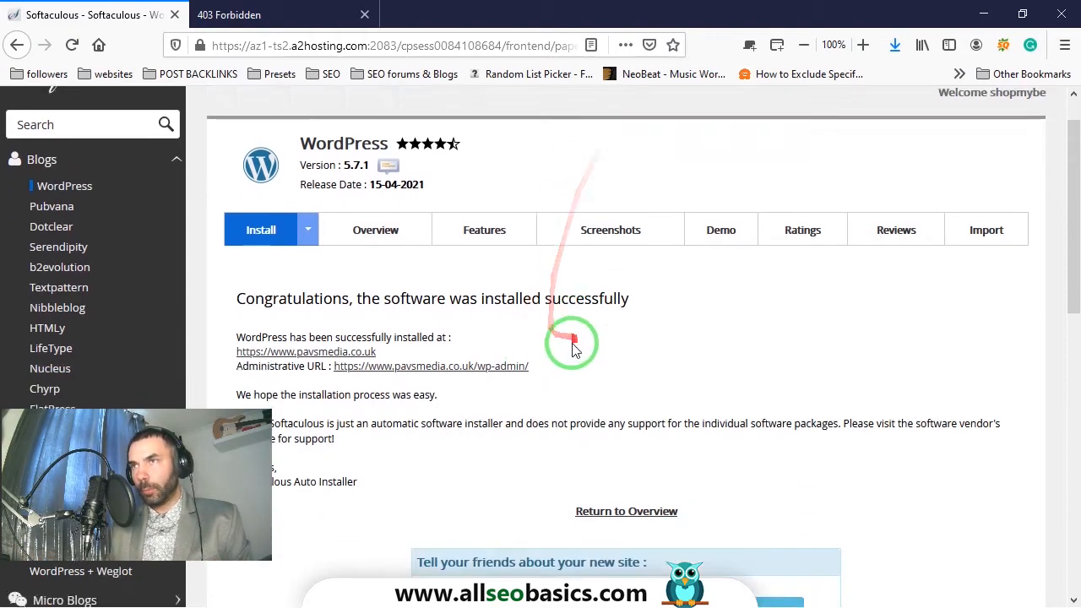
pyautogui.scroll(-4, 668, 300)
pyautogui.scroll(4, 475, 273)
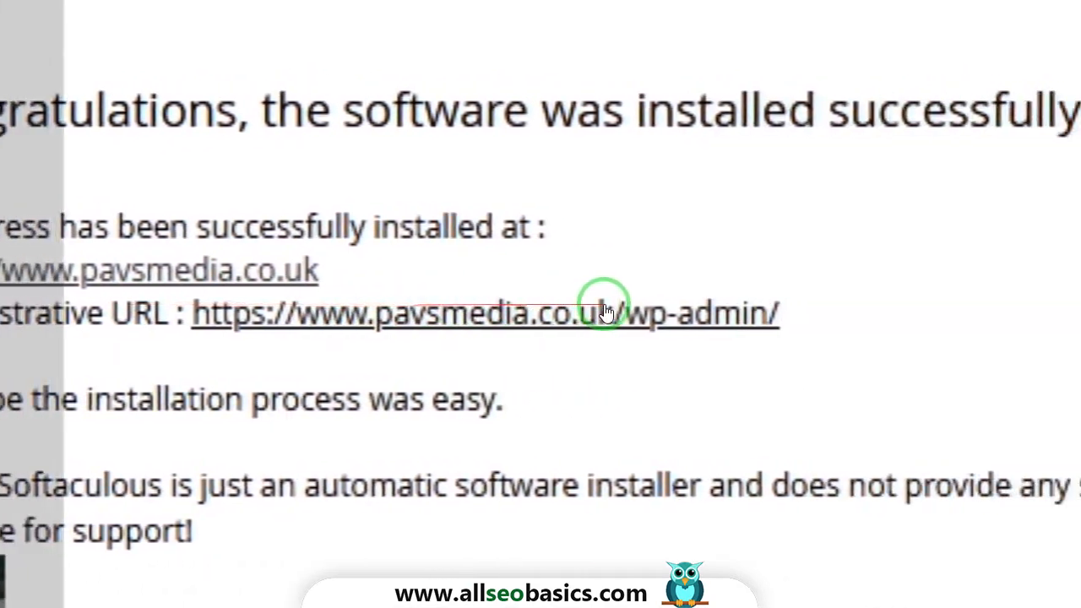
pyautogui.scroll(-4, 767, 321)
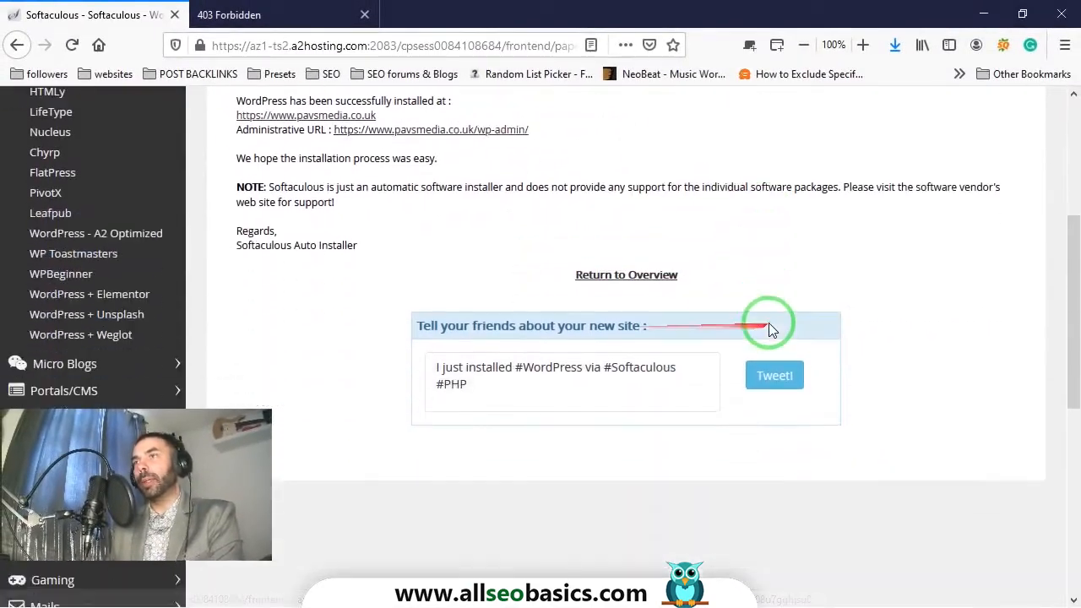
pyautogui.scroll(2, 767, 309)
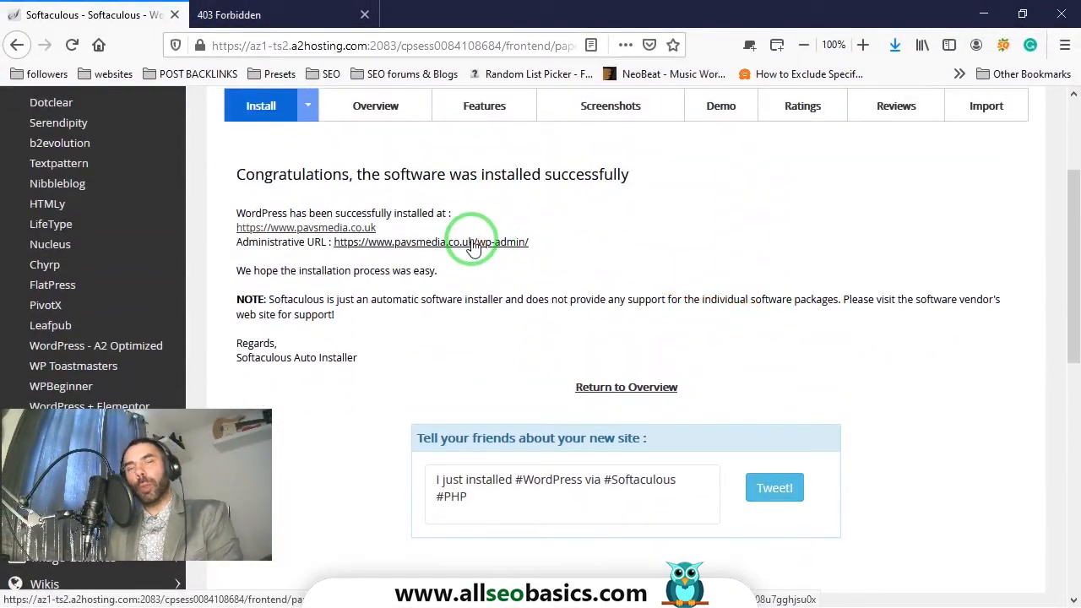
# Open the new site's wp-admin Dashboard from the Administrative URL link and select its address
pyautogui.click(495, 247)
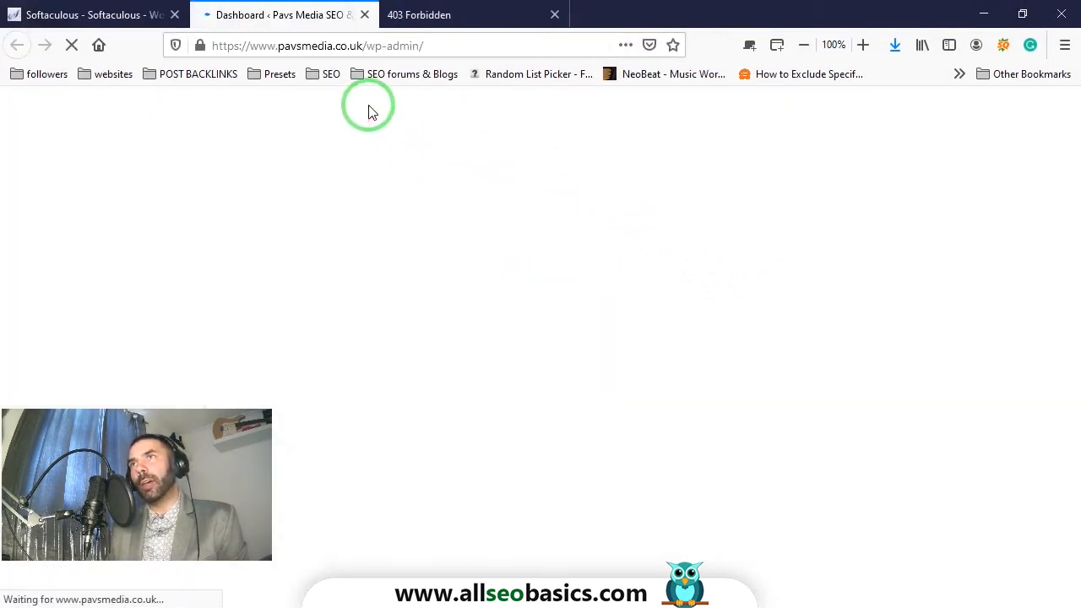
pyautogui.scroll(-8, 85, 273)
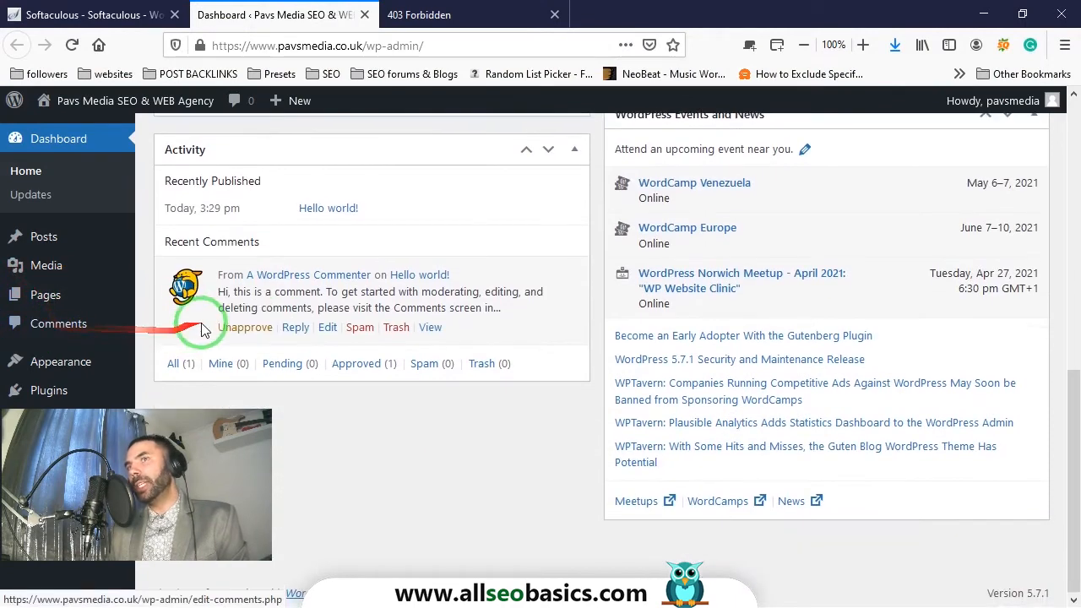
pyautogui.scroll(8, 201, 330)
pyautogui.click(408, 44)
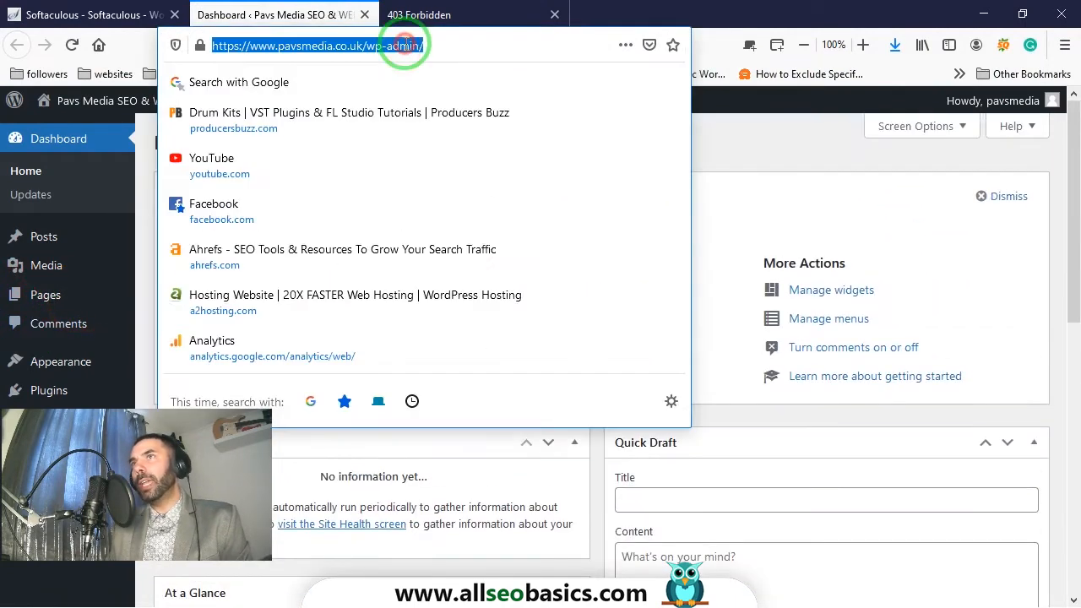
pyautogui.click(418, 15)
pyautogui.click(366, 44)
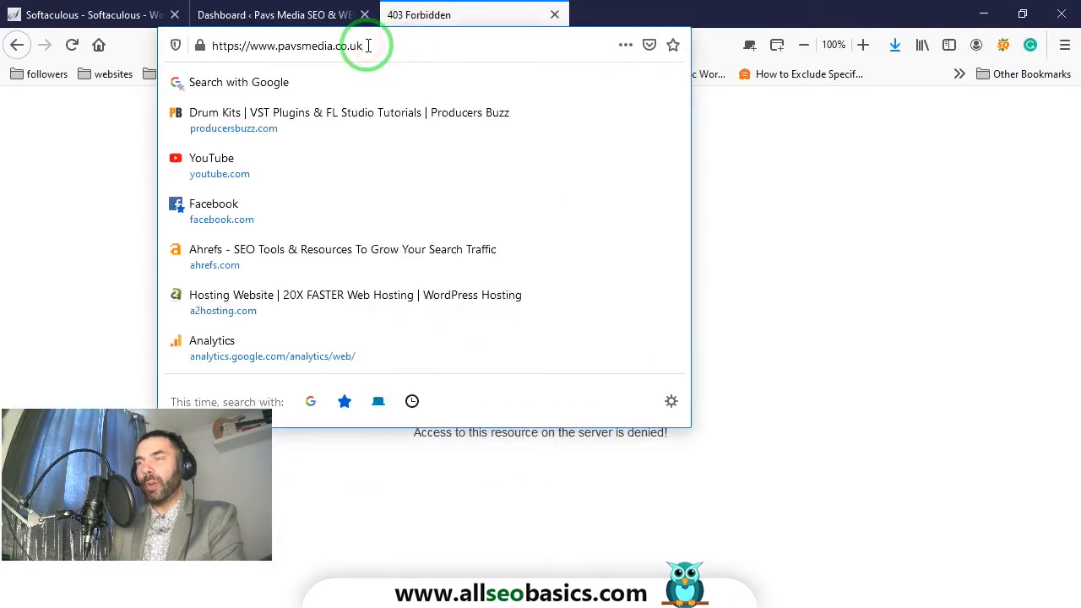
pyautogui.press('Return')
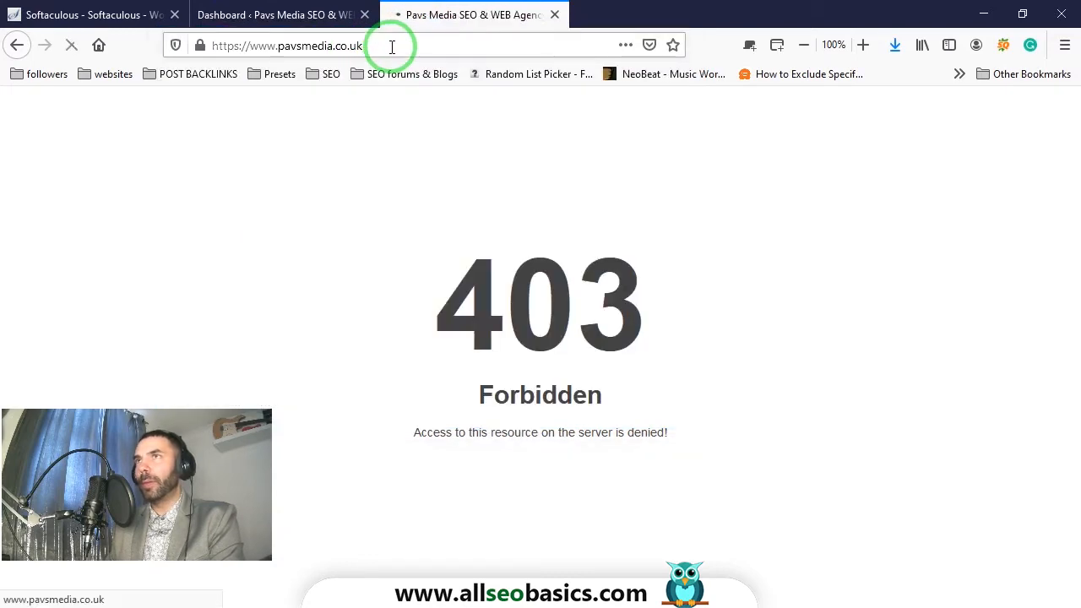
pyautogui.scroll(-10, 692, 306)
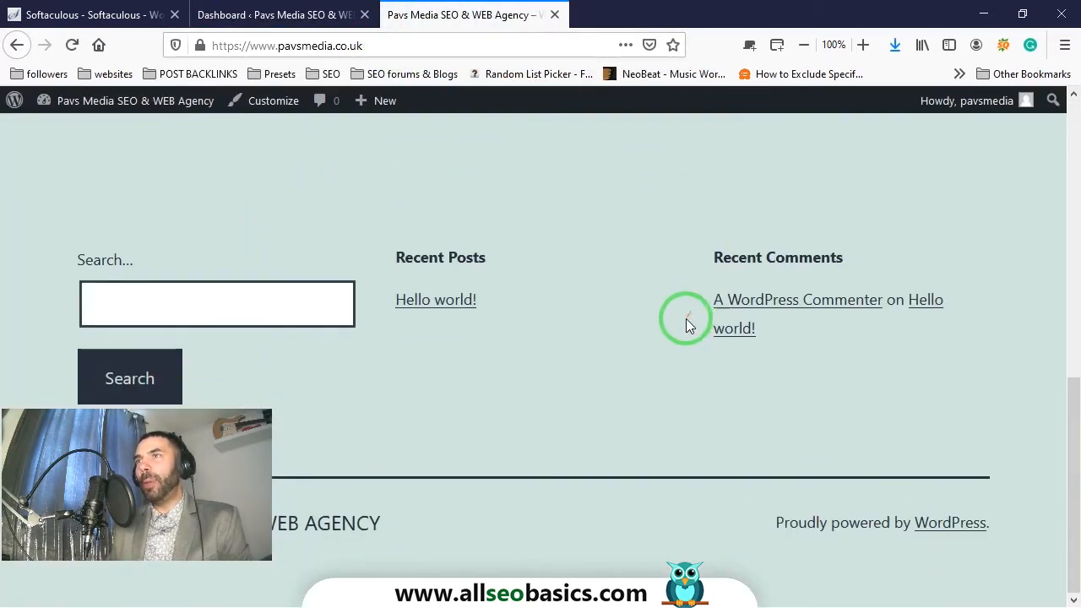
pyautogui.scroll(7, 671, 317)
pyautogui.scroll(3, 659, 317)
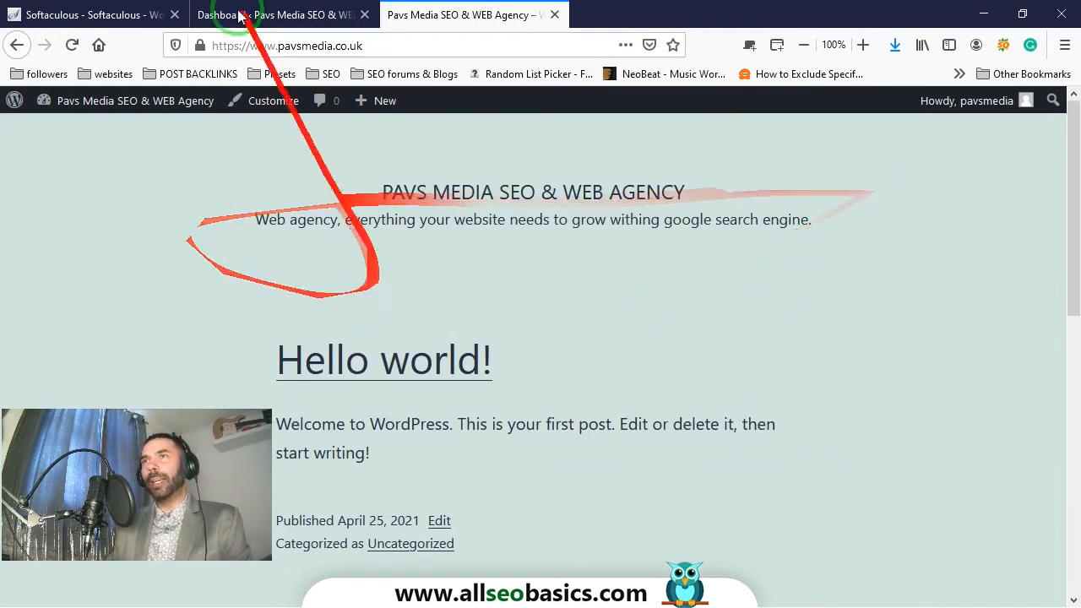
pyautogui.click(305, 45)
pyautogui.hotkey('ctrl', 'c')
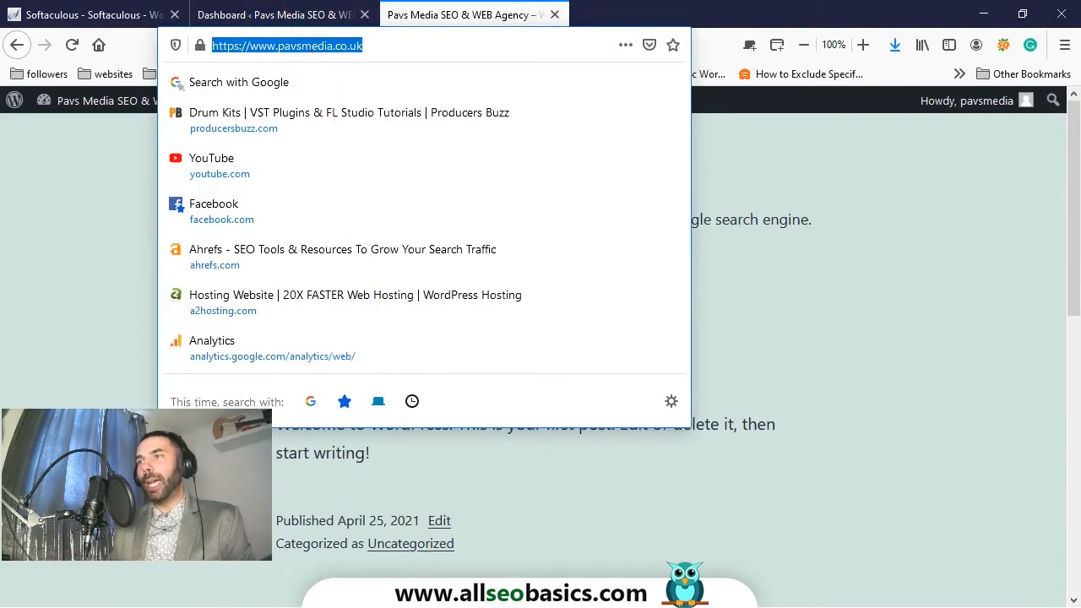
# Launch Google Chrome from the Start menu as a second browser
pyautogui.press('super')
pyautogui.press('super')
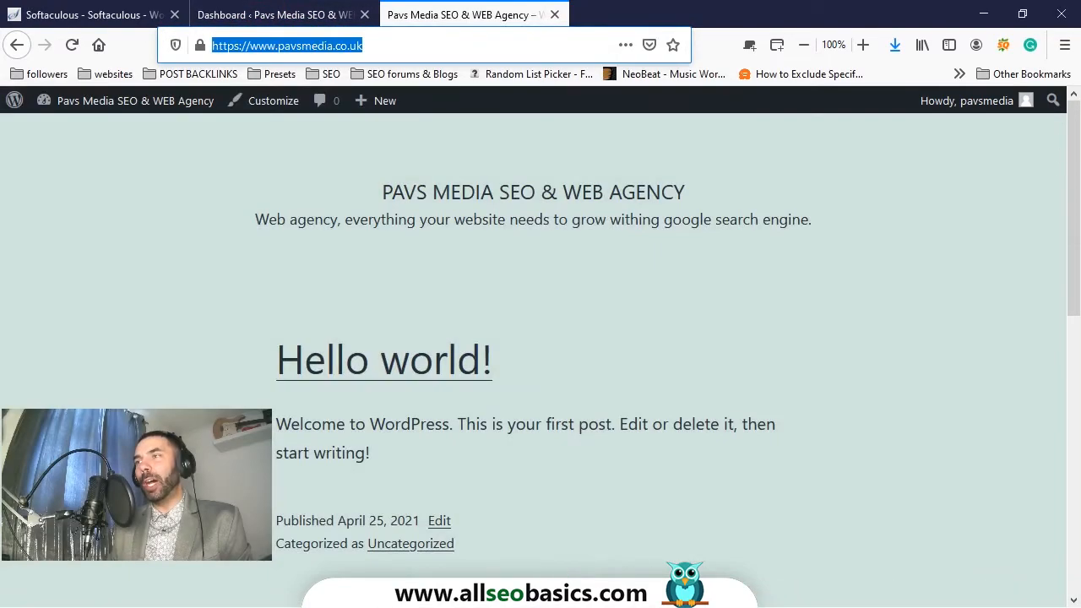
pyautogui.press('super')
pyautogui.click(658, 586)
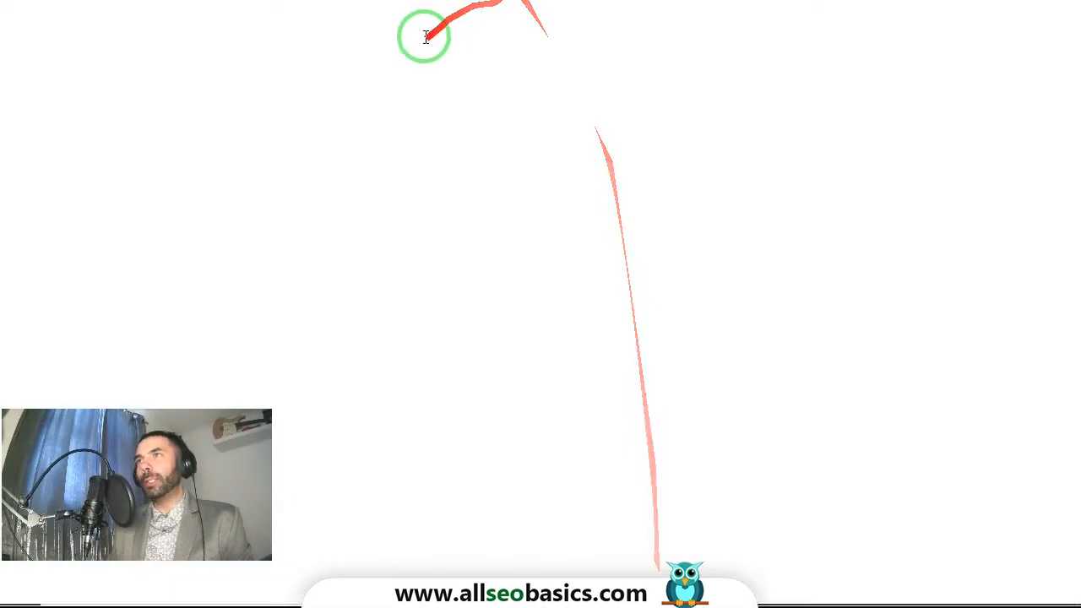
pyautogui.click(407, 40)
pyautogui.hotkey('ctrl', 'v')
pyautogui.press('Return')
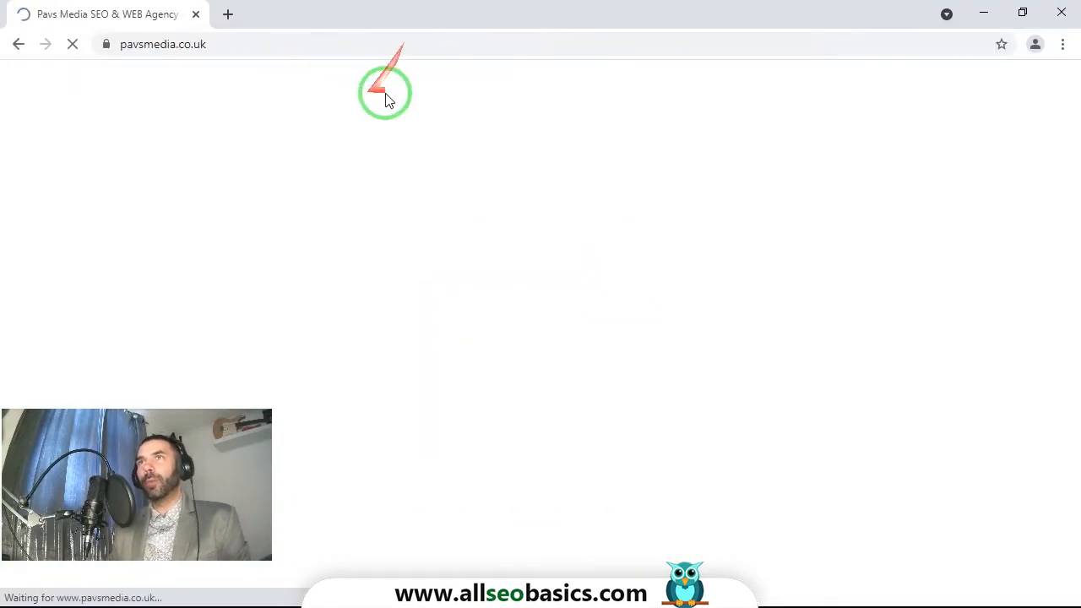
pyautogui.scroll(-6, 701, 288)
pyautogui.scroll(6, 694, 290)
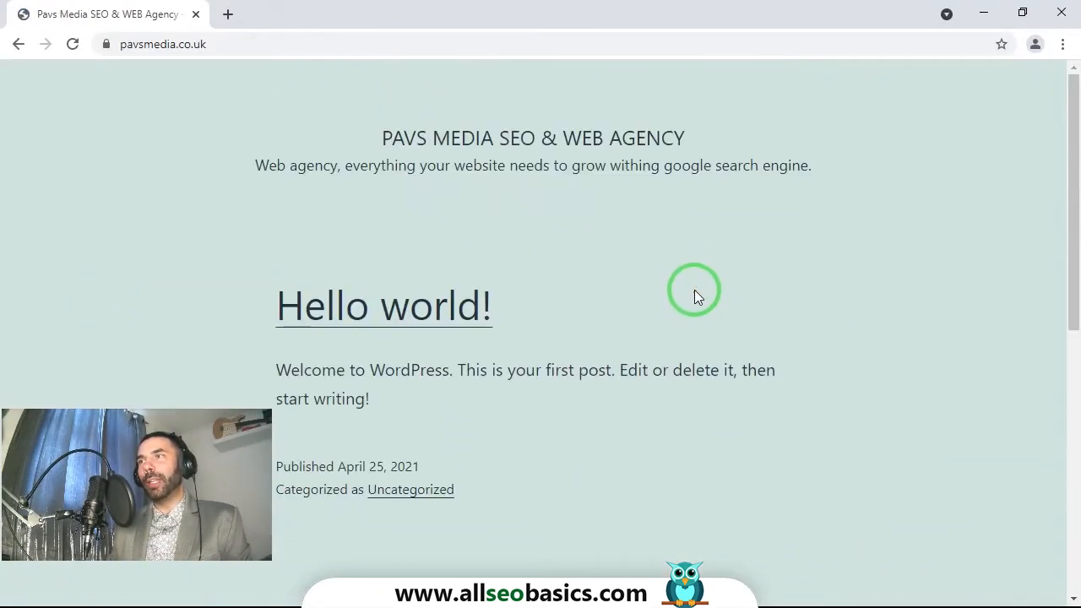
pyautogui.moveTo(695, 288); pyautogui.dragTo(444, 246)
pyautogui.scroll(-6, 482, 242)
pyautogui.scroll(6, 490, 214)
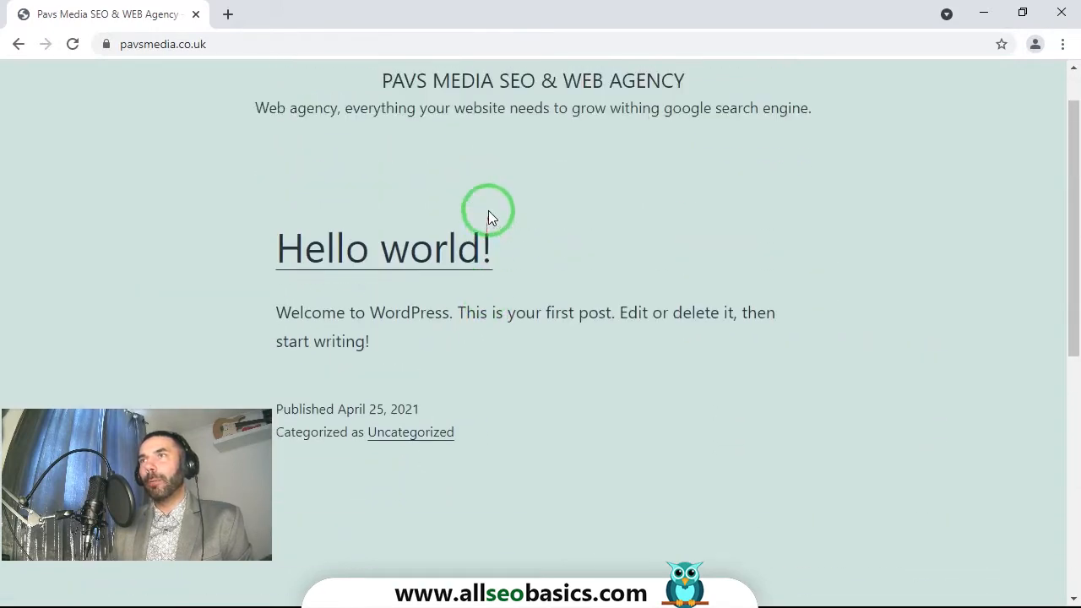
pyautogui.moveTo(490, 215); pyautogui.dragTo(332, 200)
# Scroll through the homepage in Chrome to check it, then close Chrome
pyautogui.scroll(-1, 398, 257)
pyautogui.scroll(-5, 405, 256)
pyautogui.moveTo(405, 256)
pyautogui.mouseDown()
pyautogui.moveTo(729, 332)
pyautogui.moveTo(639, 358)
pyautogui.mouseUp()
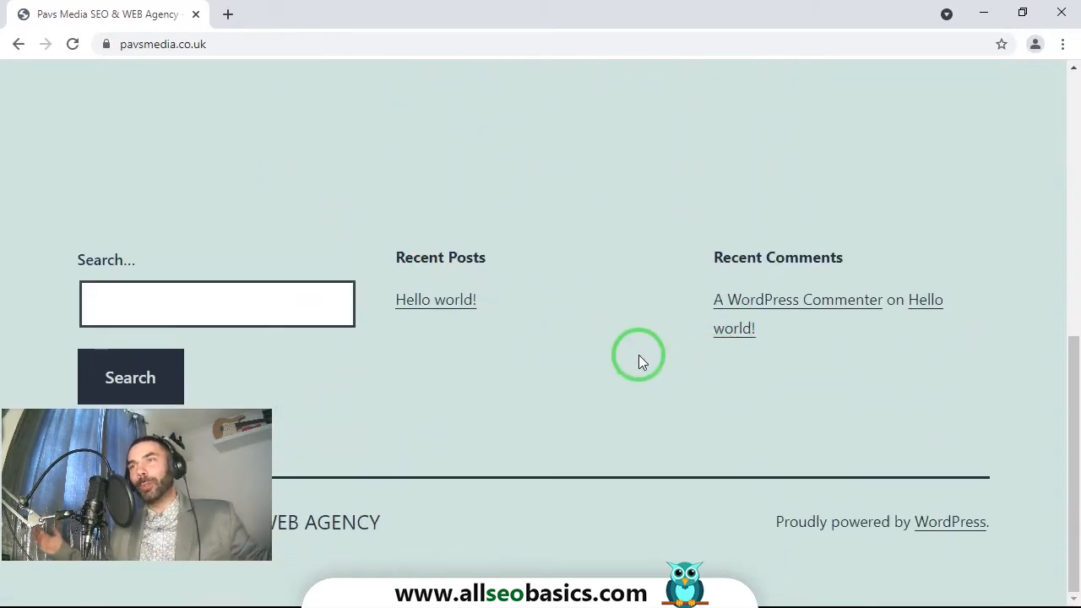
pyautogui.scroll(6, 630, 349)
pyautogui.moveTo(602, 316)
pyautogui.mouseDown()
pyautogui.moveTo(519, 250)
pyautogui.moveTo(270, 111)
pyautogui.moveTo(524, 410)
pyautogui.moveTo(603, 453)
pyautogui.mouseUp()
pyautogui.scroll(-6, 524, 411)
pyautogui.scroll(6, 608, 422)
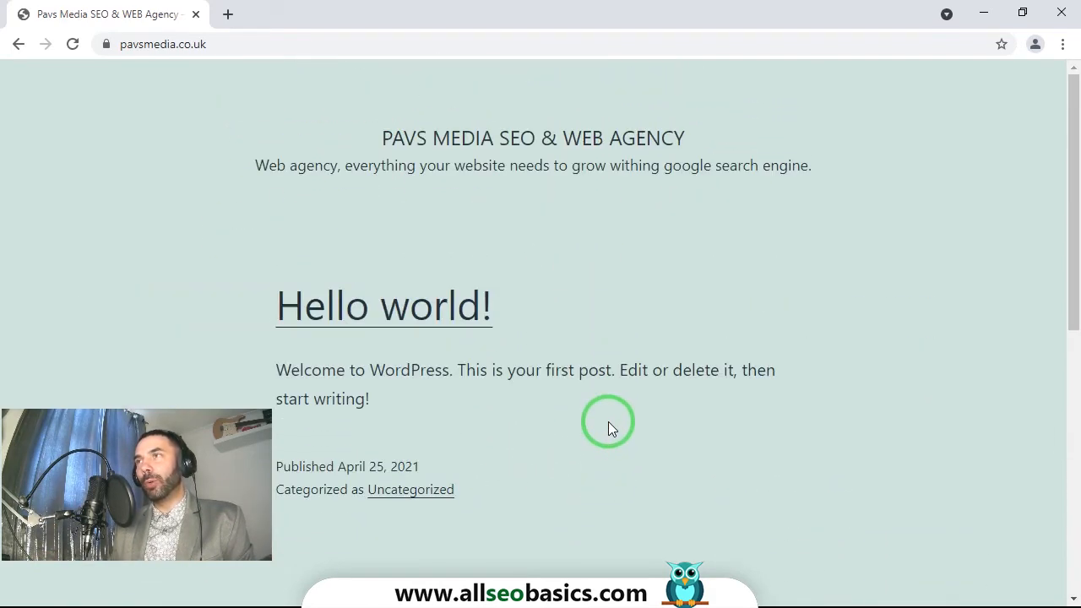
pyautogui.moveTo(622, 411); pyautogui.dragTo(1064, 10)
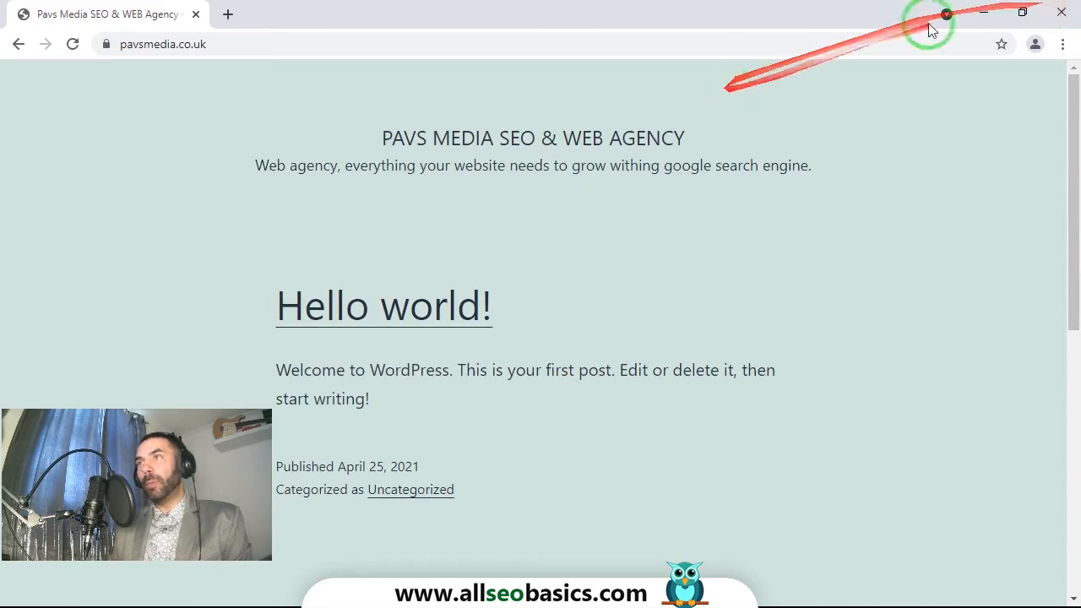
pyautogui.click(1062, 12)
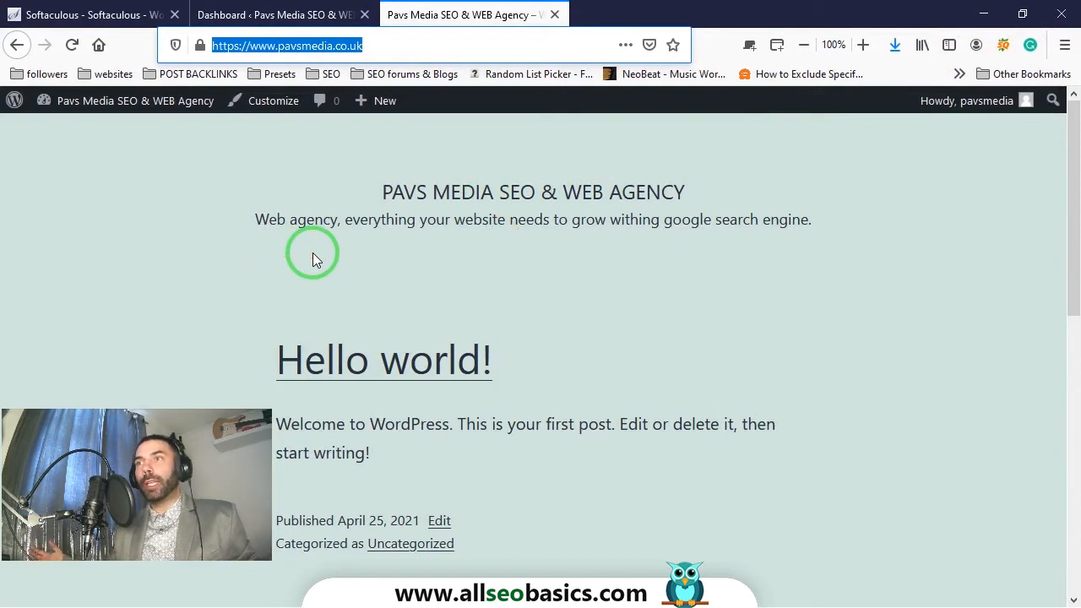
# Bring Firefox back to the WordPress Dashboard tab
pyautogui.click(285, 15)
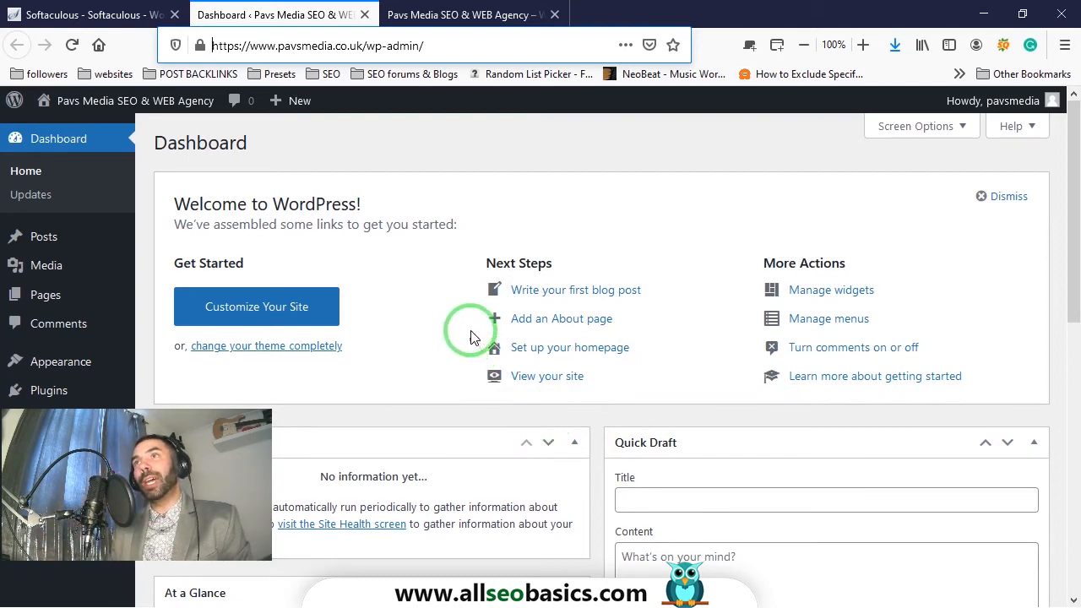
pyautogui.click(374, 46)
pyautogui.hotkey('ctrl', 'c')
pyautogui.click(828, 150)
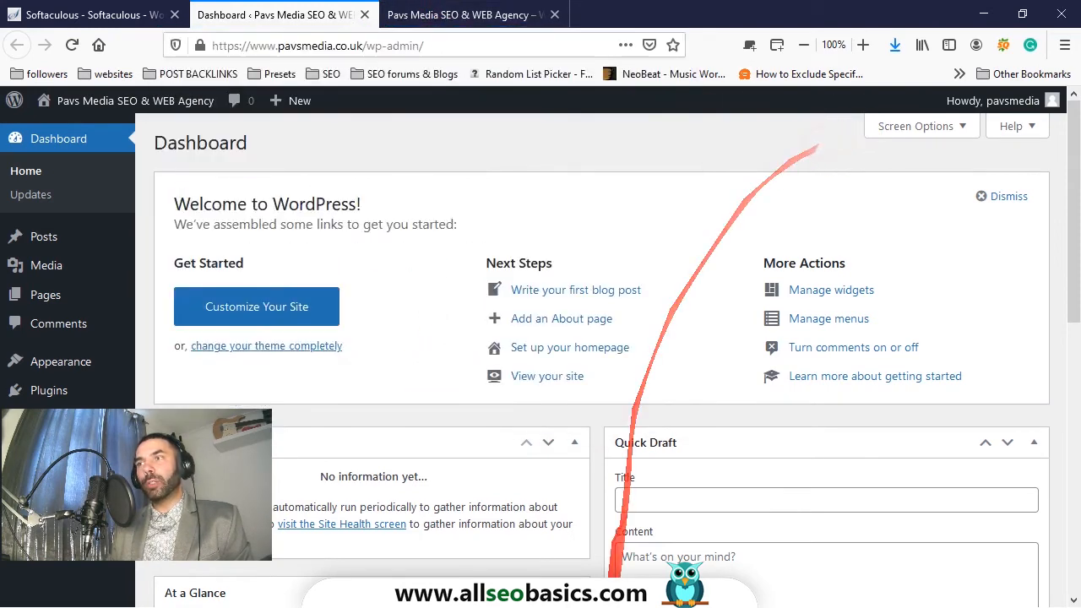
pyautogui.press('super')
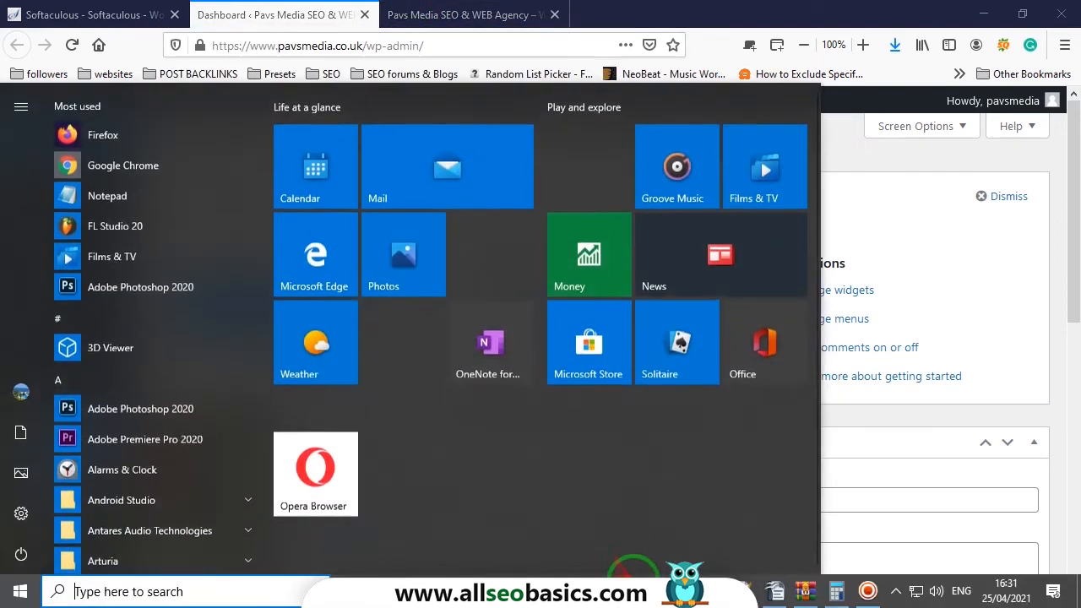
# Open pavsmedia.co.uk/wp-admin/ in Chrome and enter the admin username on the login form
pyautogui.click(640, 593)
pyautogui.click(327, 45)
pyautogui.hotkey('ctrl', 'v')
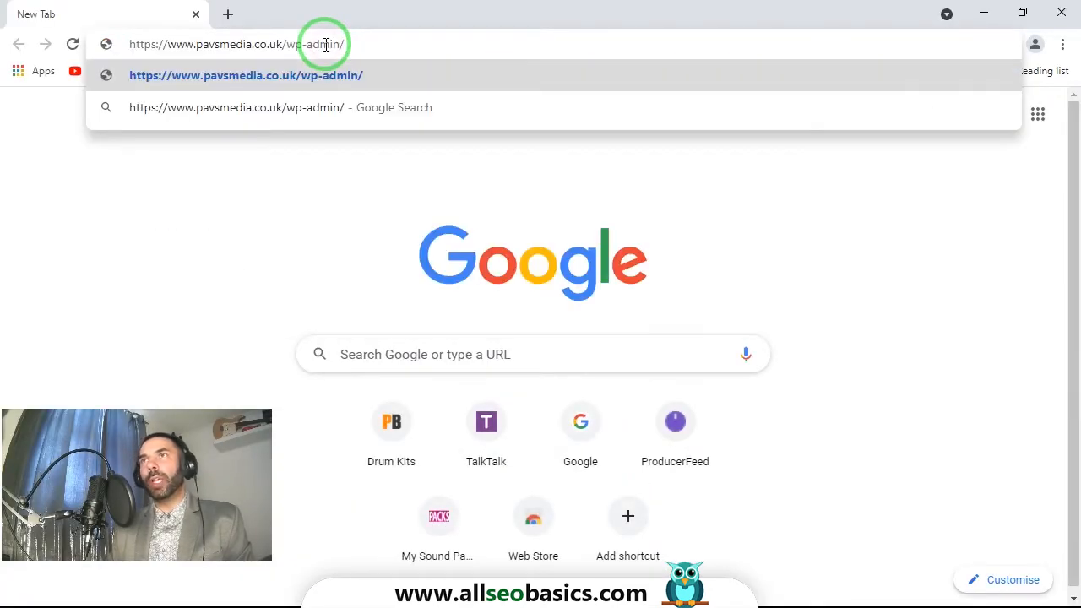
pyautogui.press('Return')
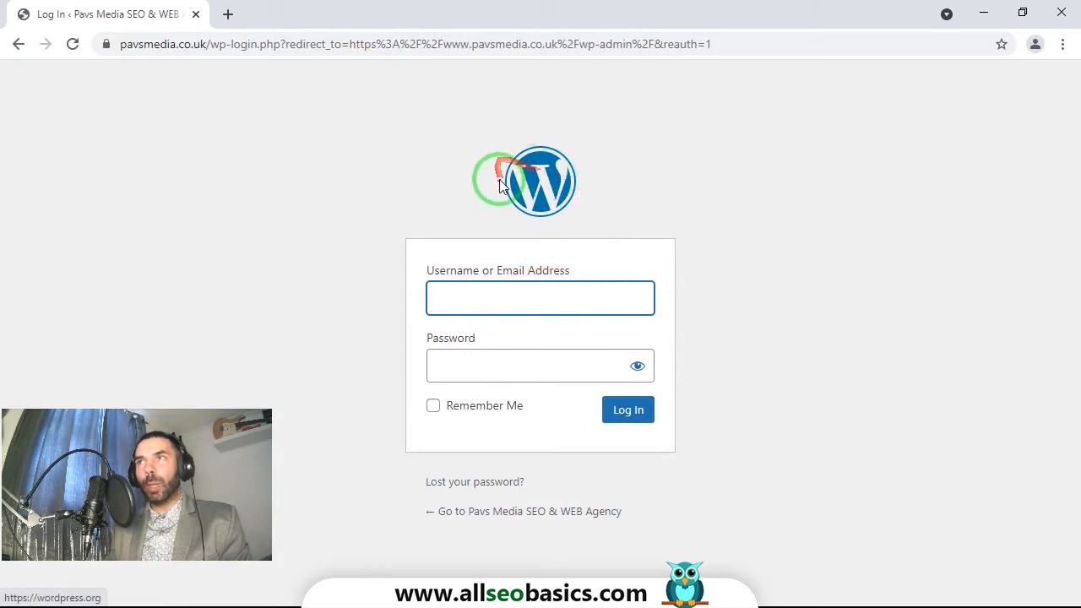
pyautogui.click(457, 293)
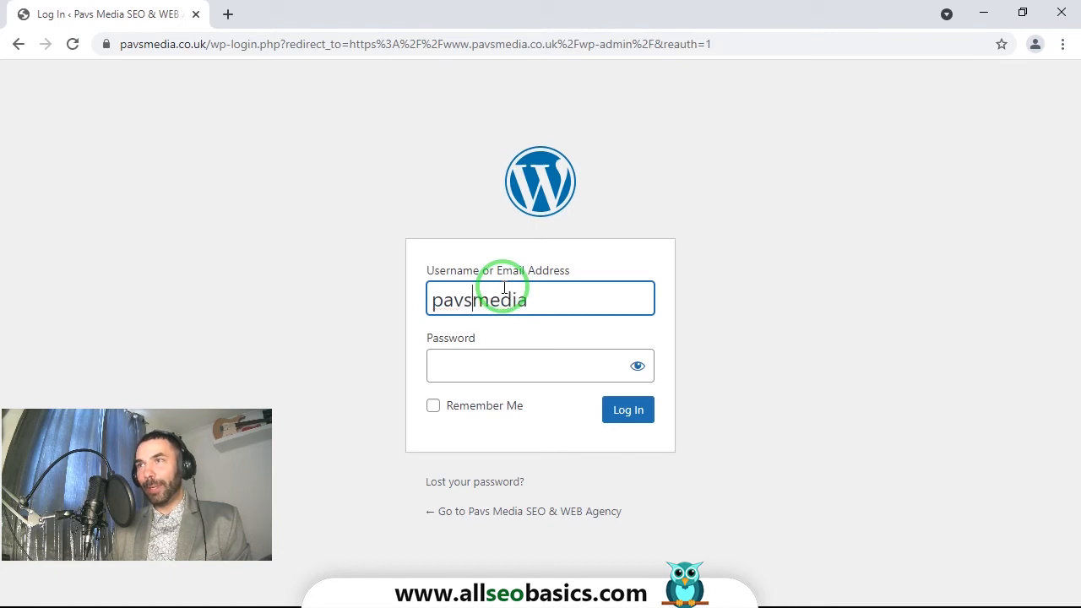
pyautogui.press('Tab')
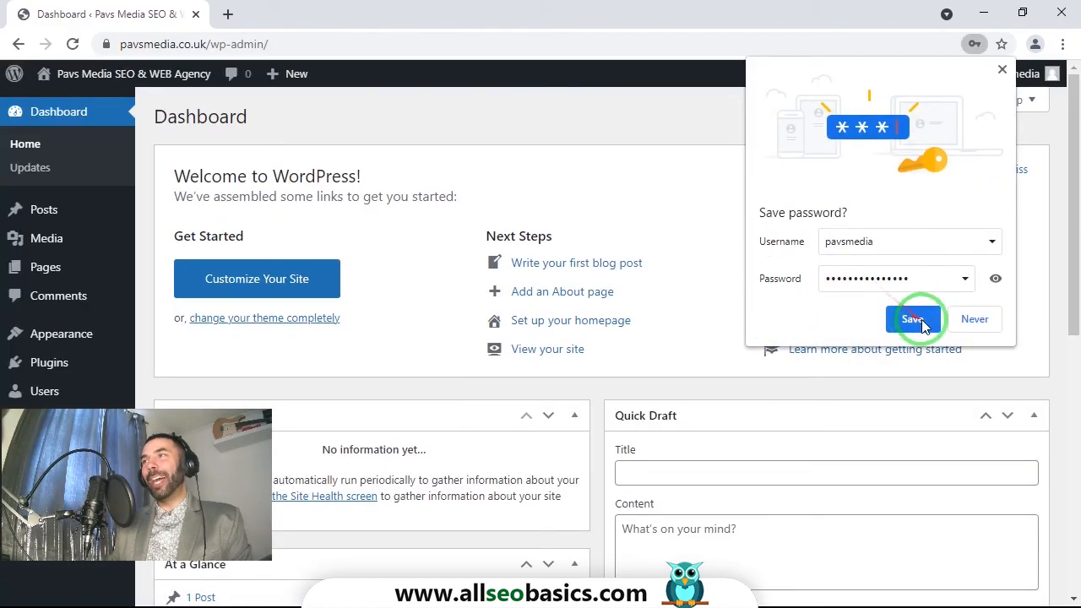
# Save the login password in Chrome and look over the logged-in Dashboard
pyautogui.click(916, 321)
pyautogui.scroll(-7, 553, 336)
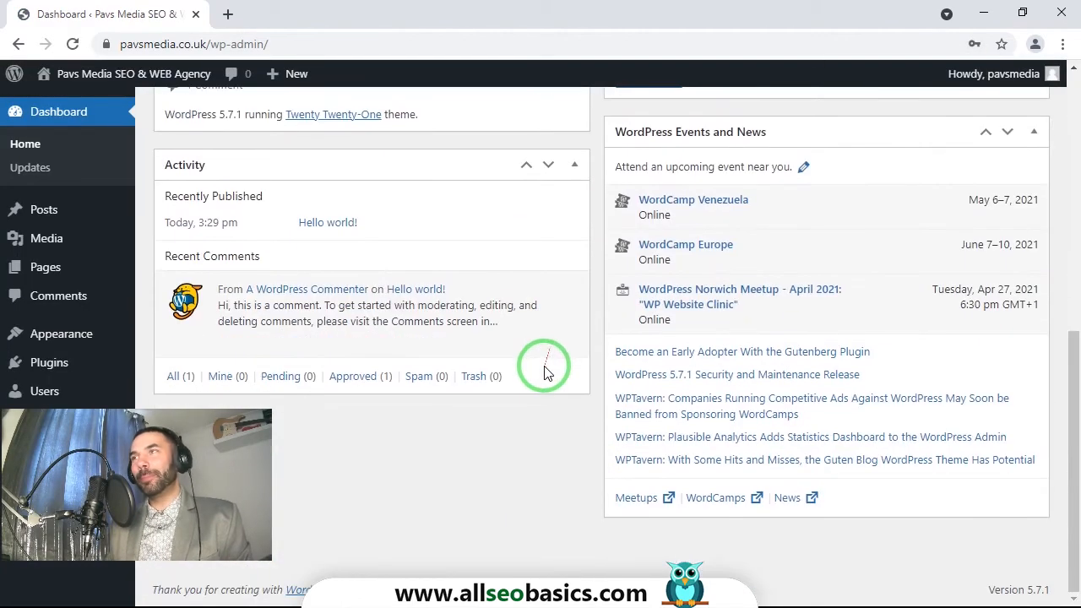
pyautogui.scroll(7, 545, 371)
pyautogui.scroll(-7, 545, 372)
pyautogui.scroll(1, 545, 375)
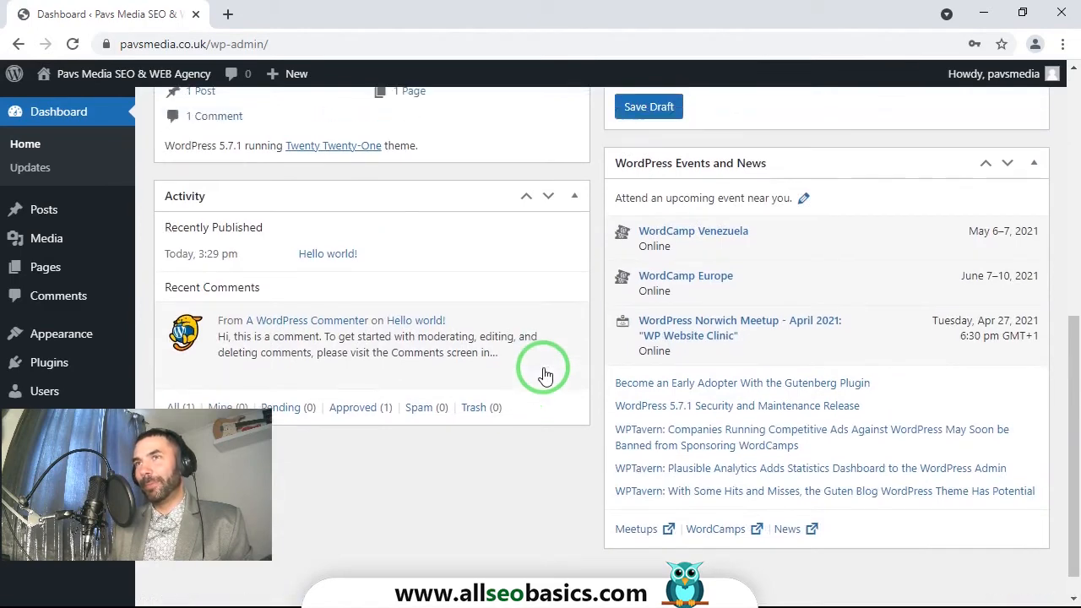
pyautogui.scroll(6, 545, 374)
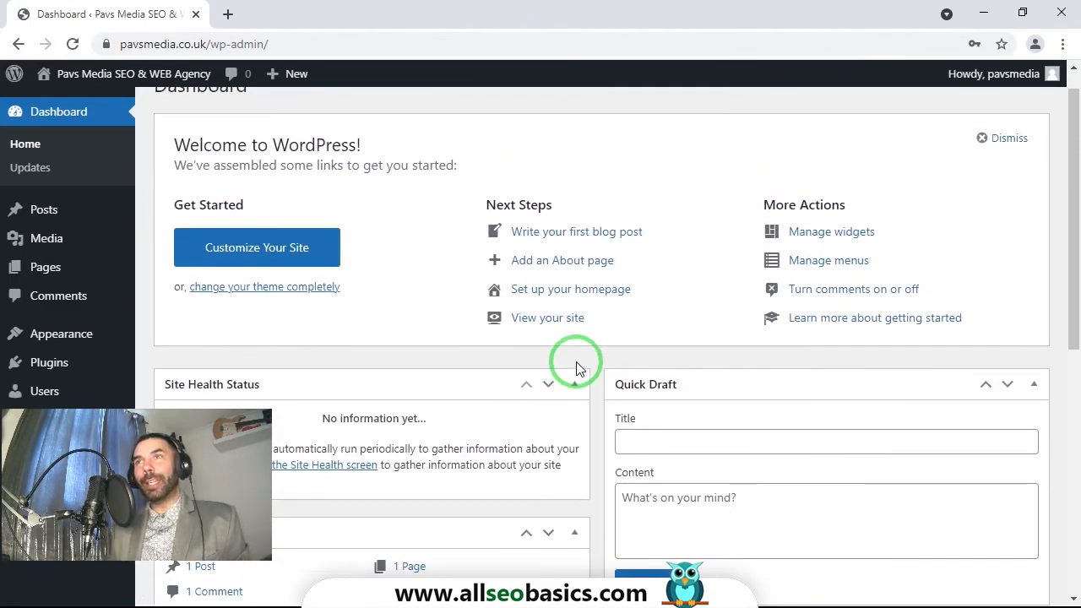
pyautogui.scroll(-2, 309, 265)
pyautogui.moveTo(270, 40)
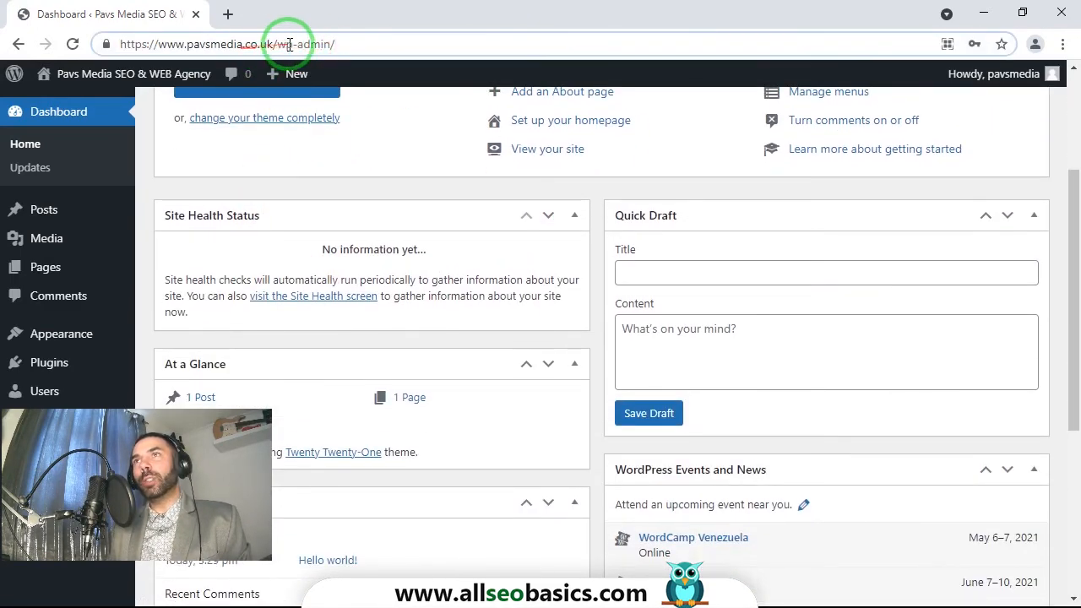
pyautogui.moveTo(280, 44); pyautogui.dragTo(342, 45)
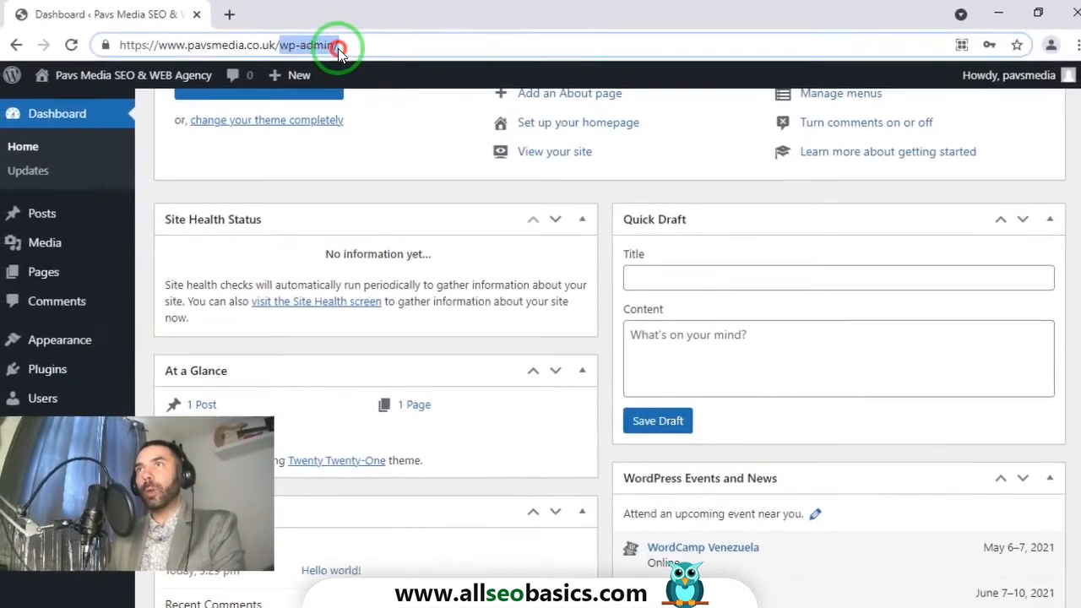
pyautogui.click(363, 44)
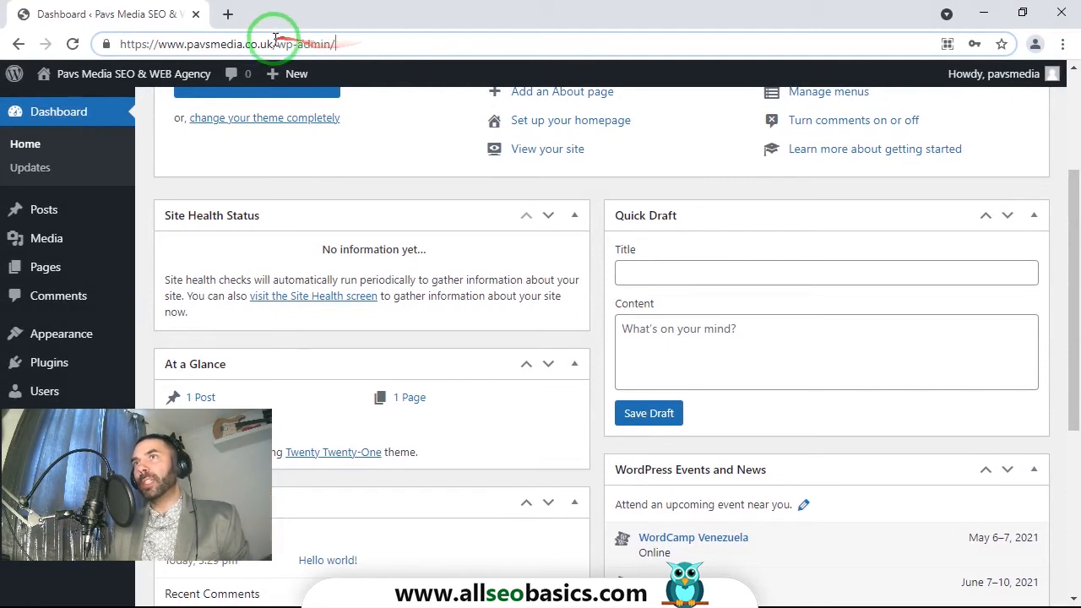
pyautogui.moveTo(279, 43); pyautogui.dragTo(344, 42)
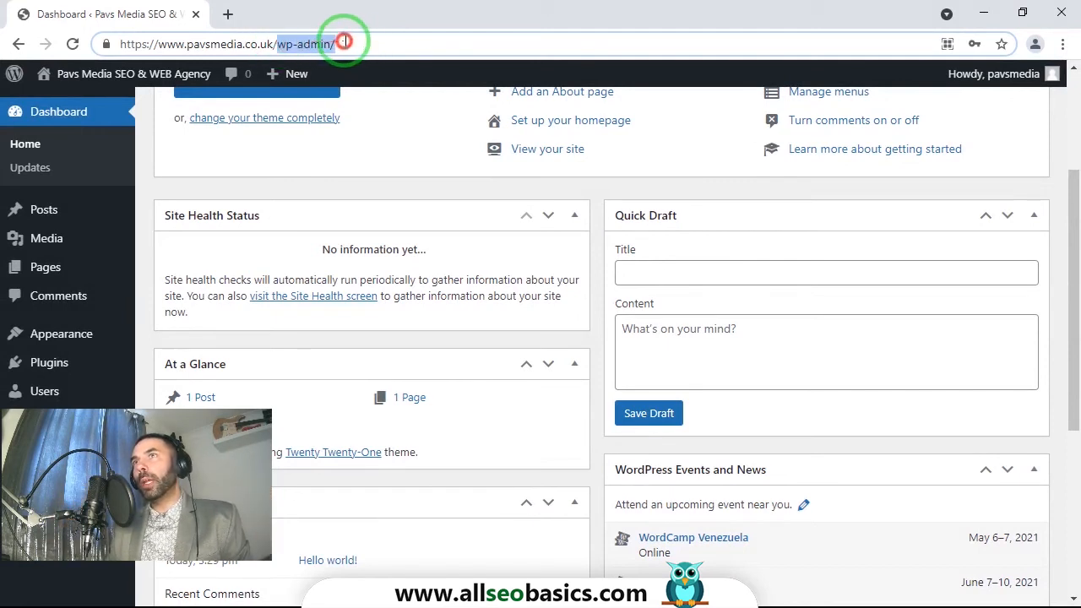
pyautogui.click(296, 43)
pyautogui.moveTo(279, 45); pyautogui.dragTo(345, 44)
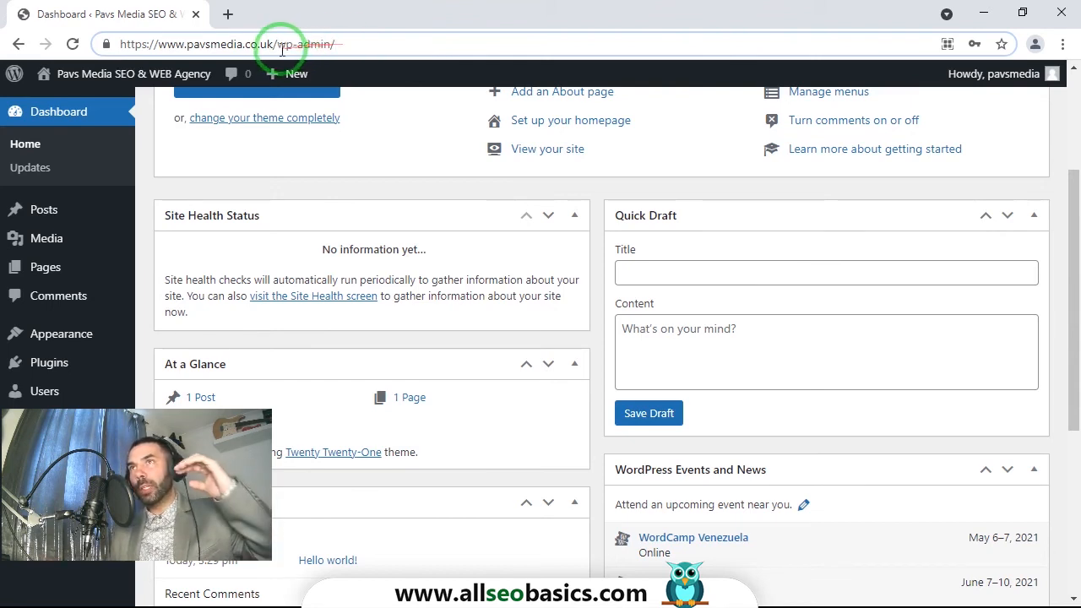
pyautogui.moveTo(278, 44); pyautogui.dragTo(329, 49)
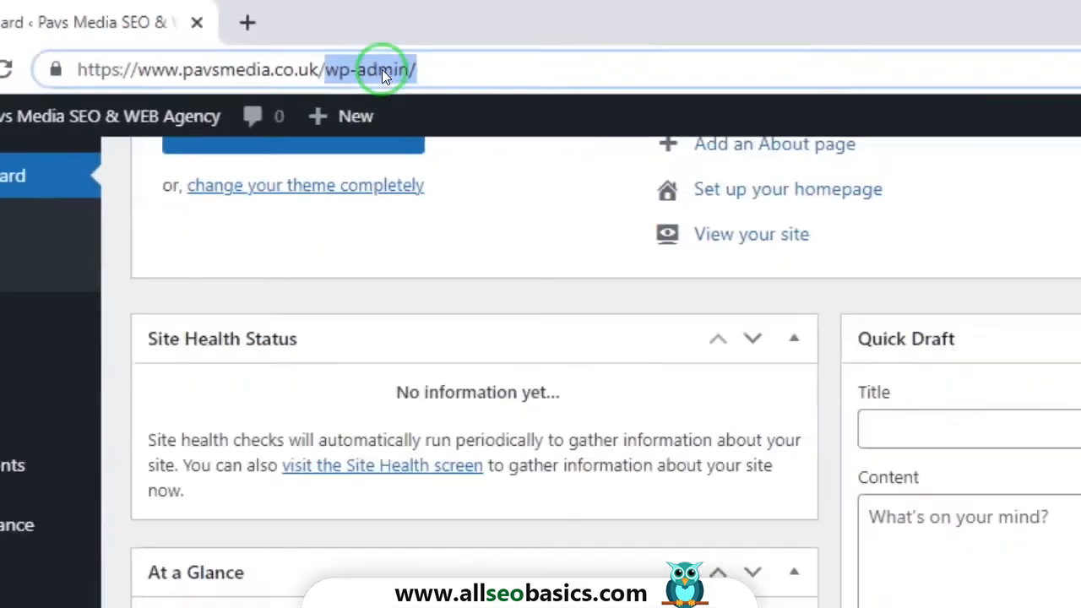
pyautogui.click(278, 45)
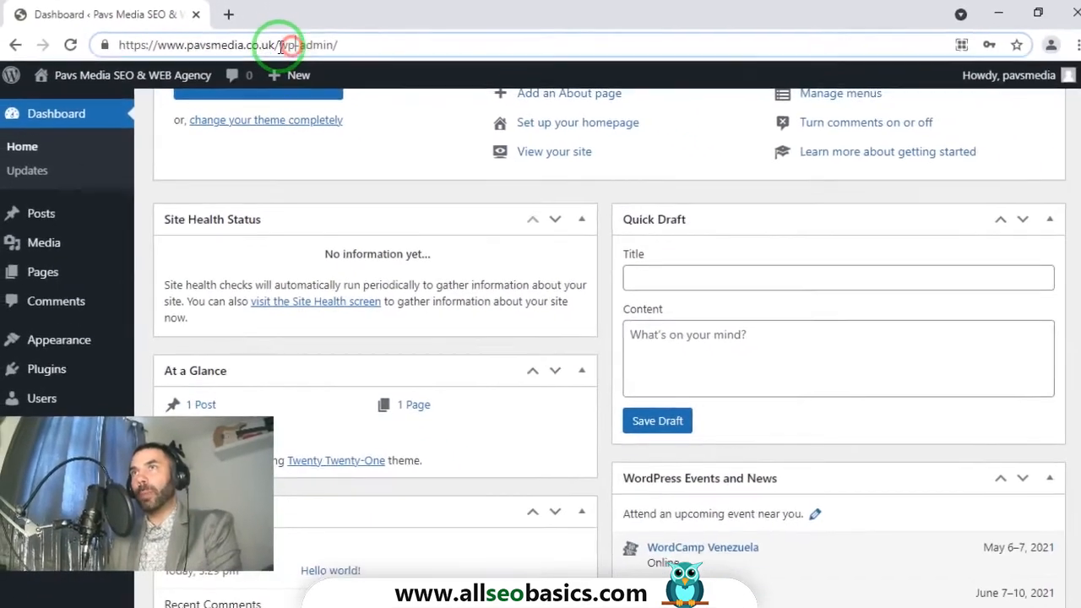